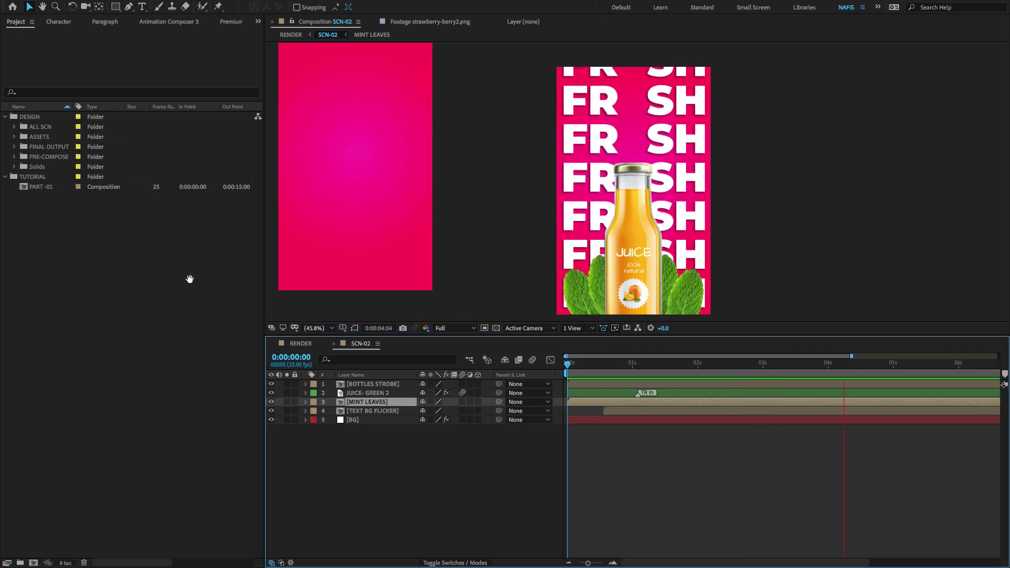
- Create a composition named PART -02 at 640 x 1140 px, square pixels, 25 fps and 15 seconds long
key(space)
click(174, 264)
right_click(163, 250)
click(176, 256)
click(545, 166)
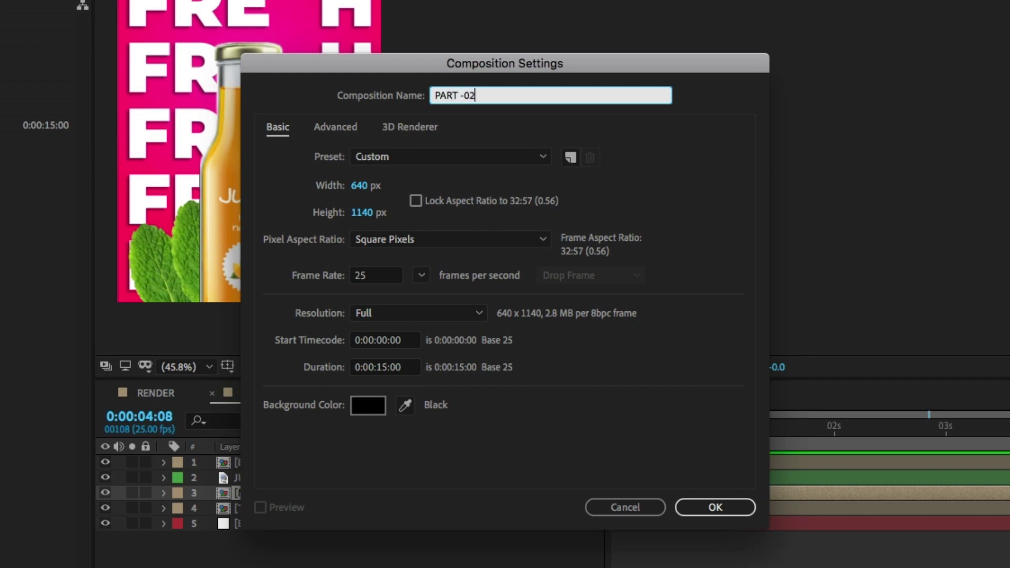
click(503, 158)
click(413, 173)
click(379, 213)
click(414, 242)
click(410, 265)
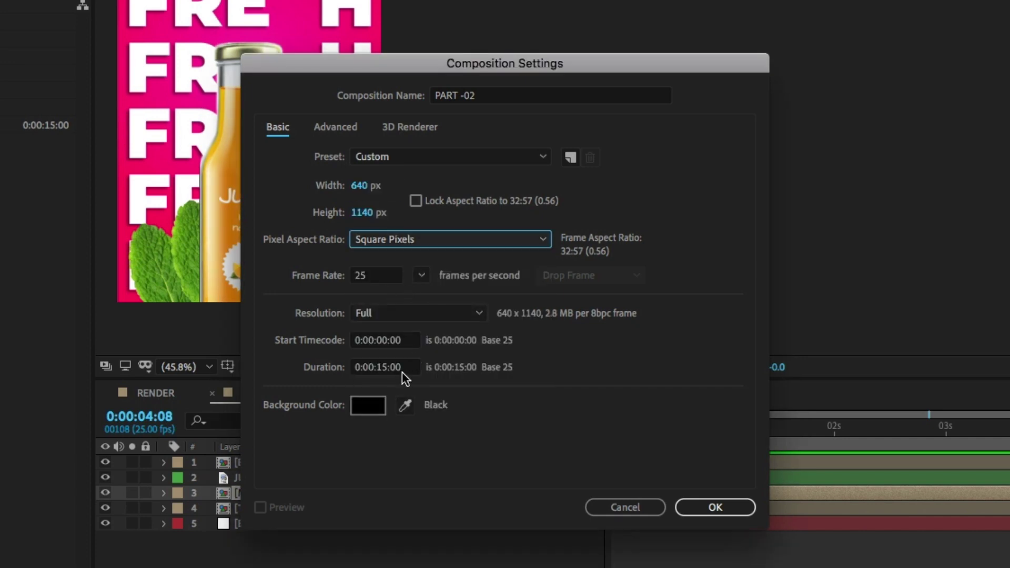
click(715, 507)
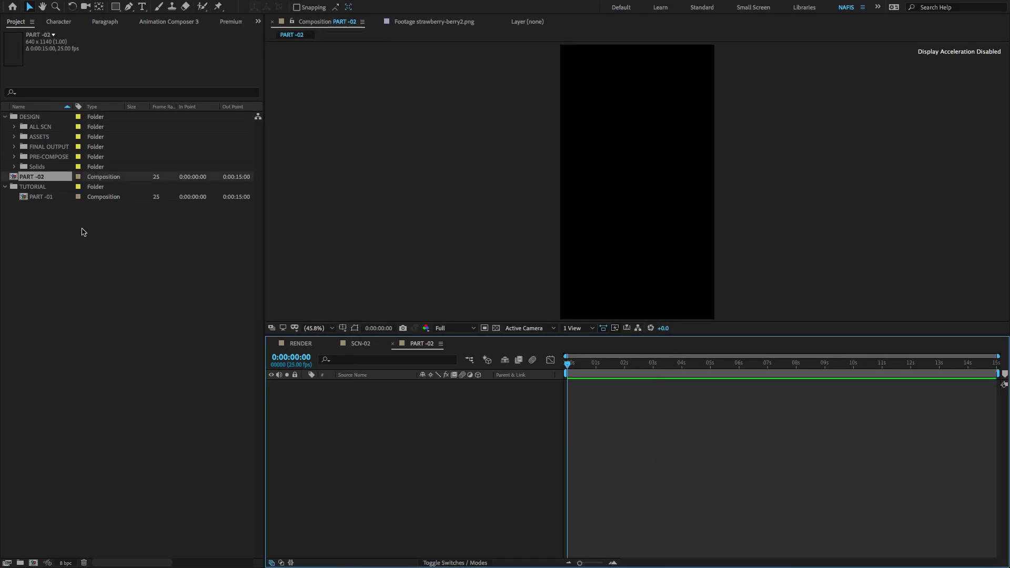
- Move the PART -02 composition into the TUTORIAL folder and compare it with the SCN-02 composition
drag(51, 184, 53, 192)
click(358, 345)
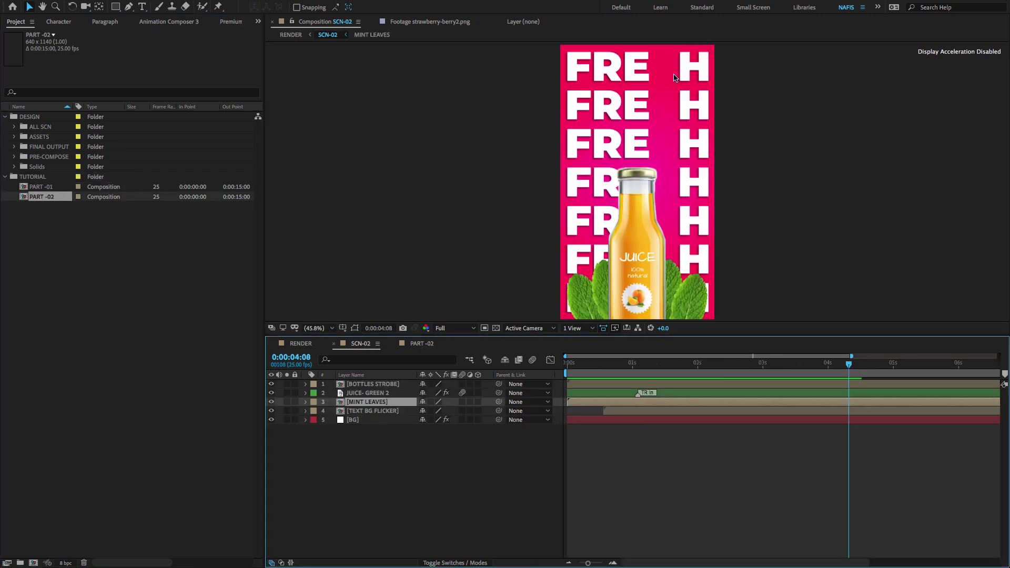
click(422, 343)
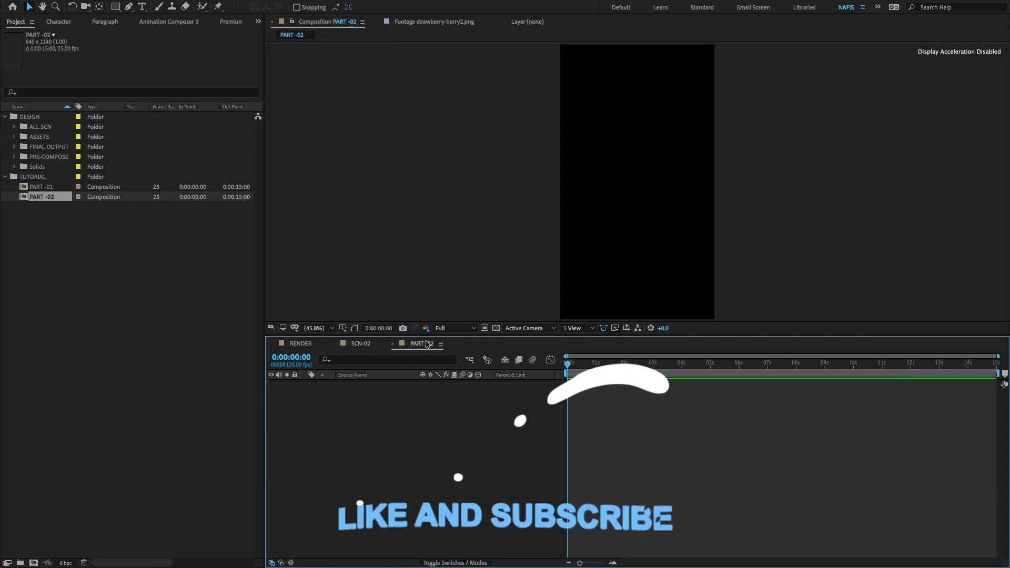
- Create a white solid named BACKROUND in PART -02 at the full composition size of 640 x 1140 px
right_click(370, 430)
mouse_move(426, 436)
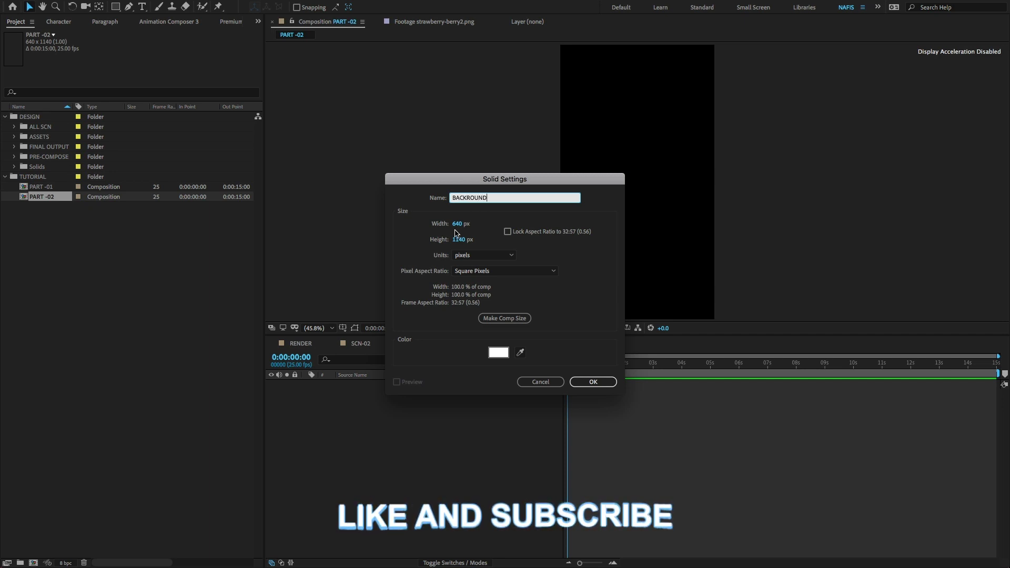
click(458, 224)
click(459, 239)
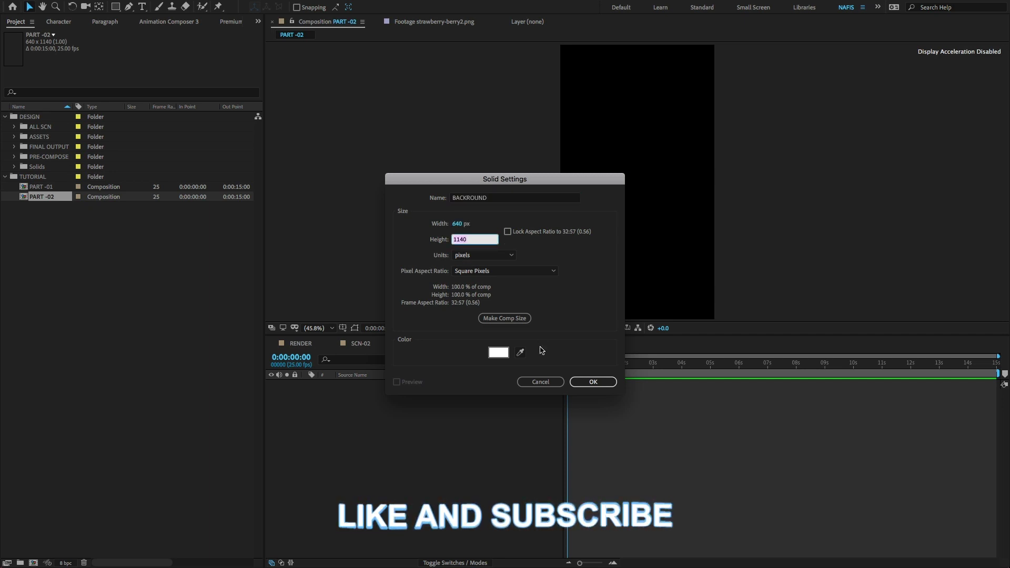
click(505, 318)
click(593, 382)
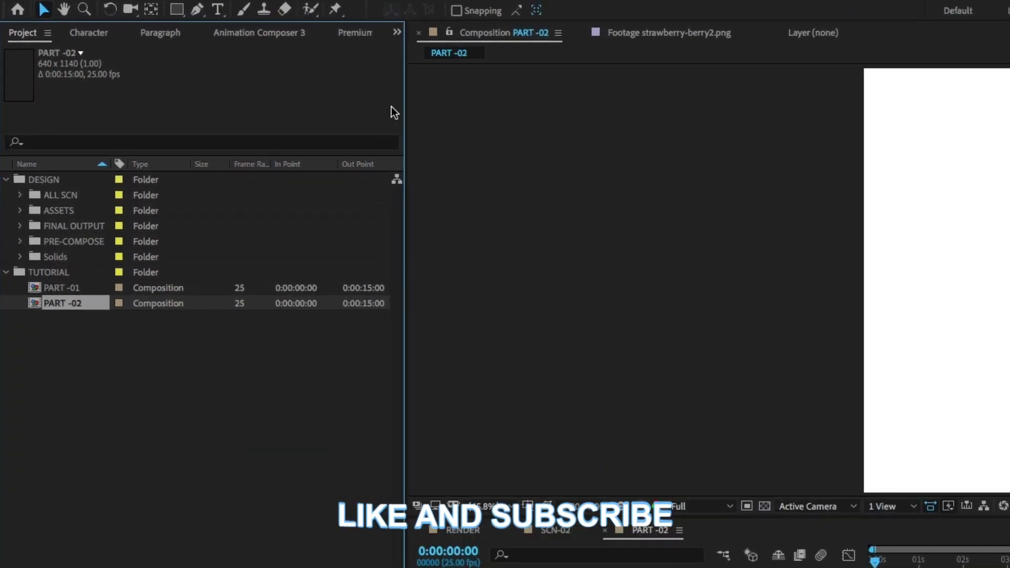
- Find the Gradient Ramp effect by searching for RAMP and apply it to the BACKROUND solid
click(257, 22)
click(263, 114)
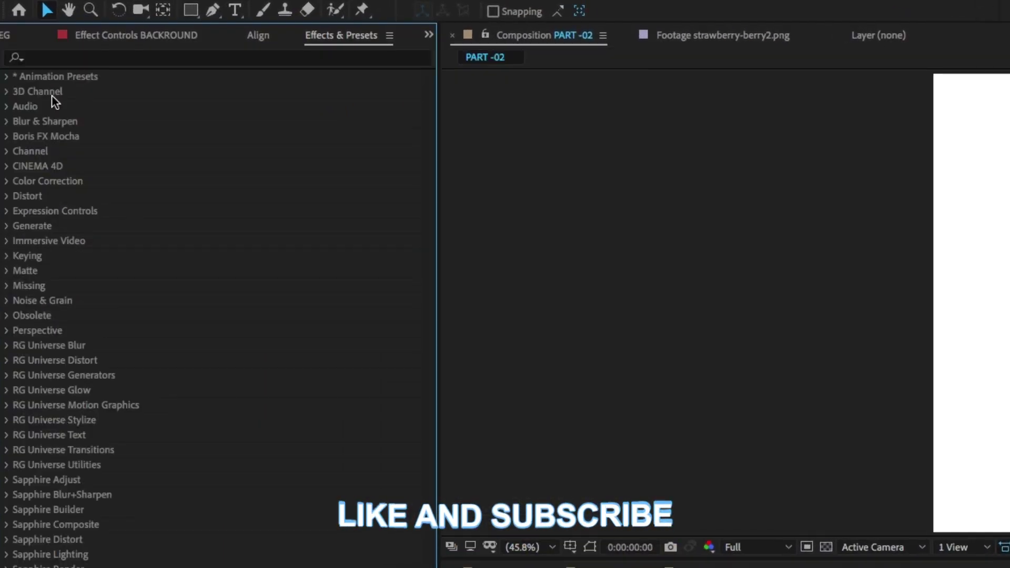
click(32, 57)
text(RAMP)
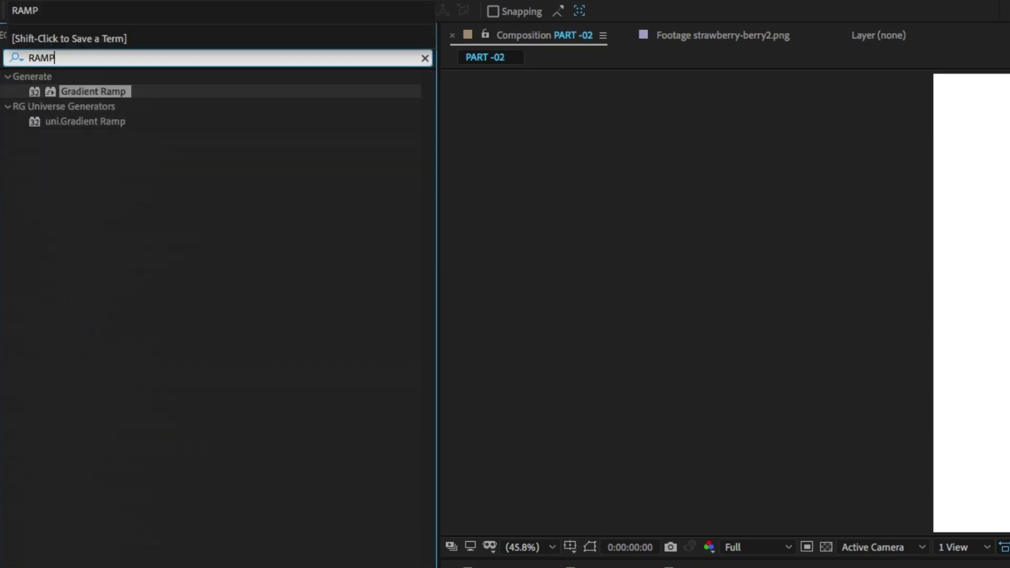
drag(48, 96, 612, 567)
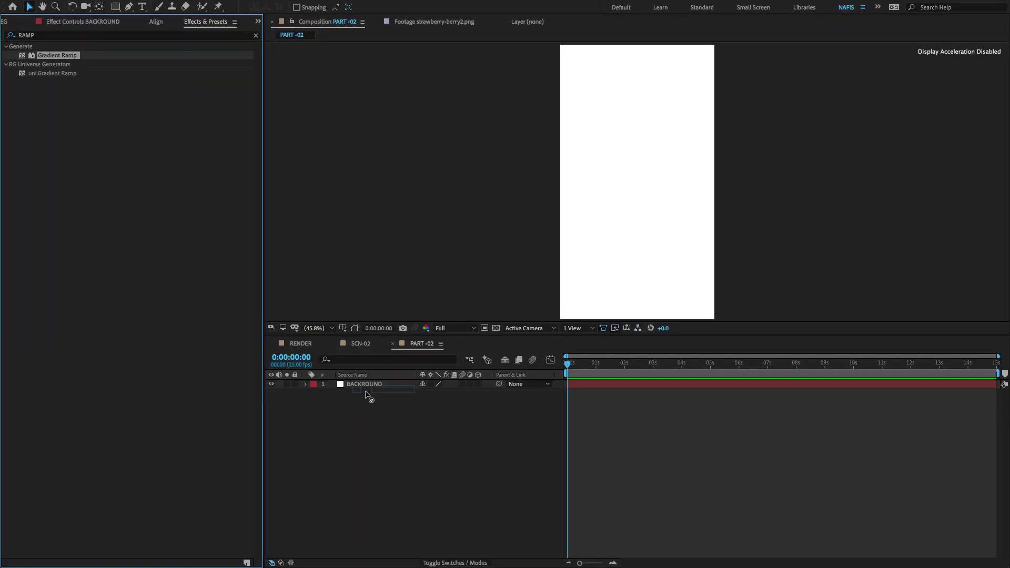
drag(367, 395, 366, 387)
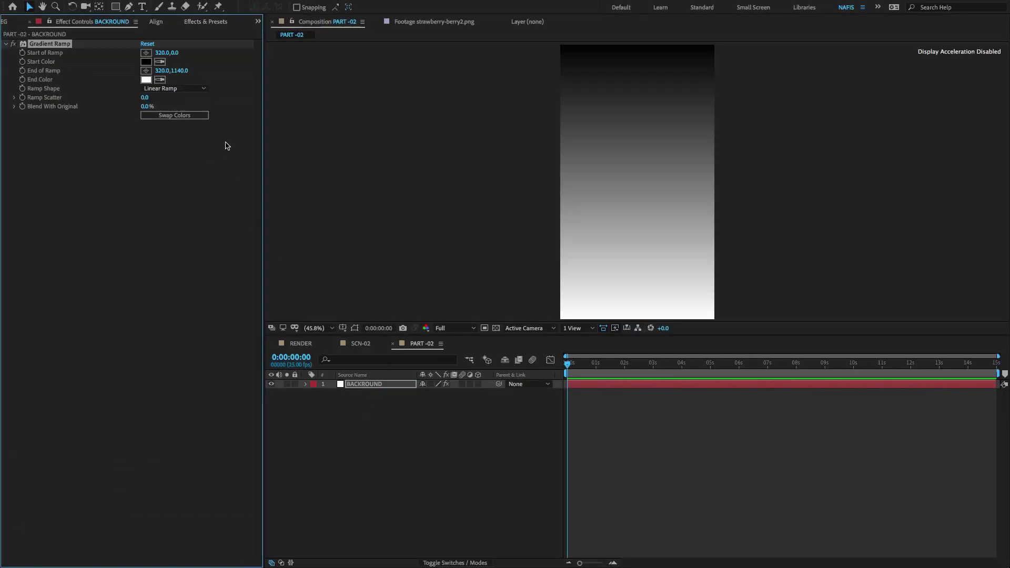
- Place the ramp's start point at the solid's centre, 320, 568, and its end point near the lower edge at 320, 1032
key(comma)
key(comma)
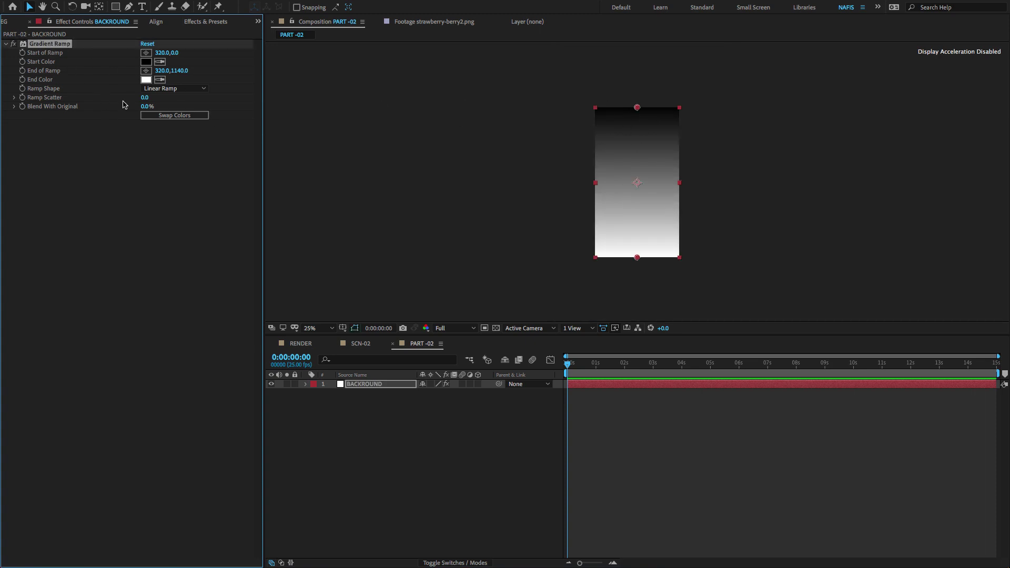
click(34, 186)
click(53, 46)
drag(637, 108, 638, 110)
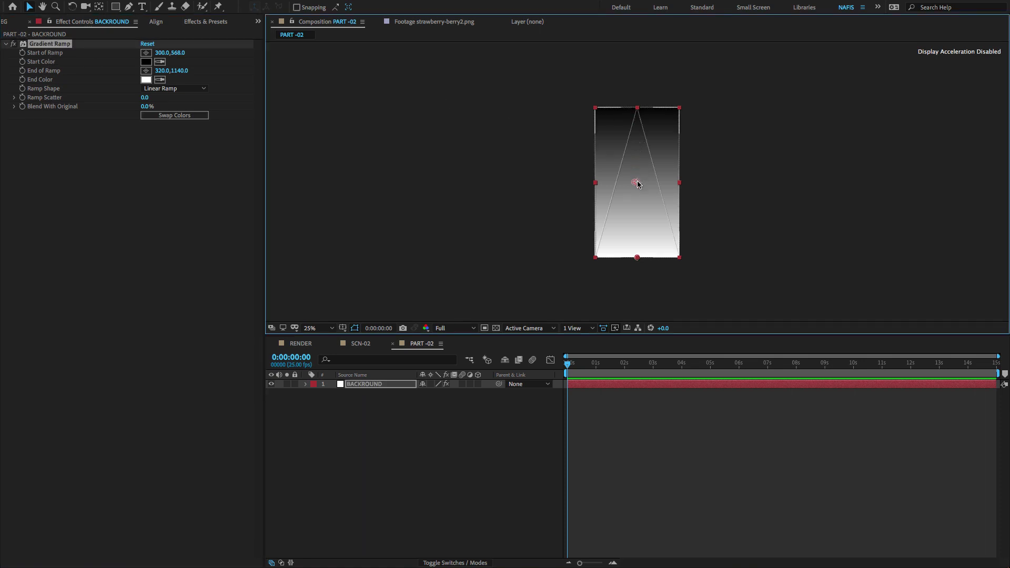
key(Caps_Lock)
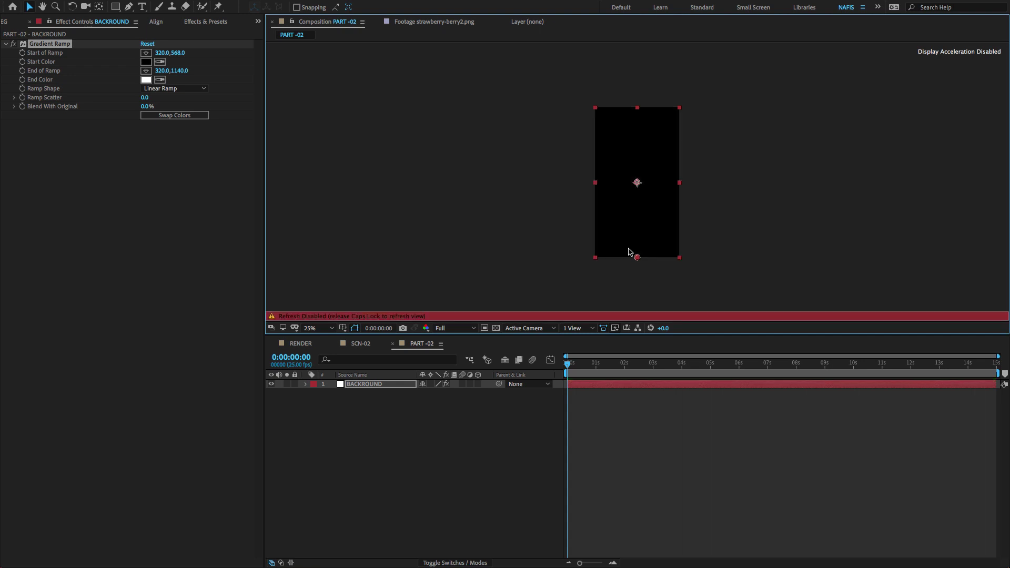
key(Caps_Lock)
drag(635, 258, 640, 244)
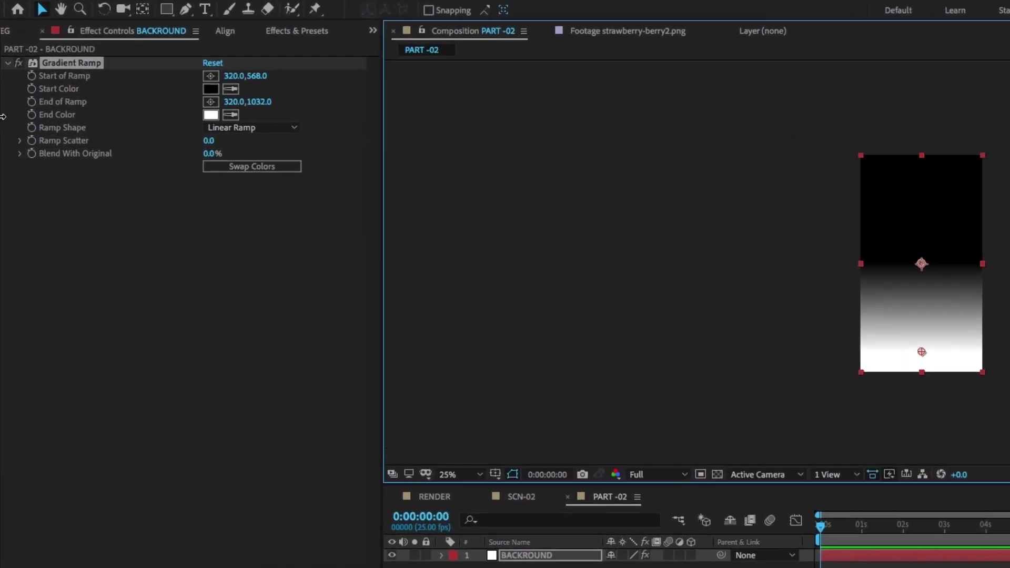
- Set the Gradient Ramp's end color to crimson, FB005A
click(145, 80)
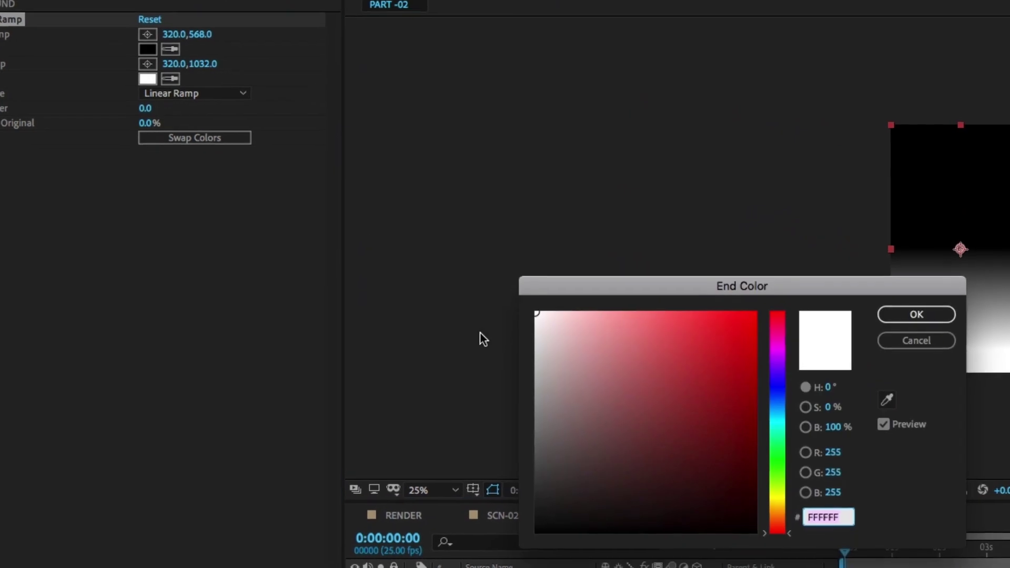
drag(690, 369, 778, 308)
click(908, 296)
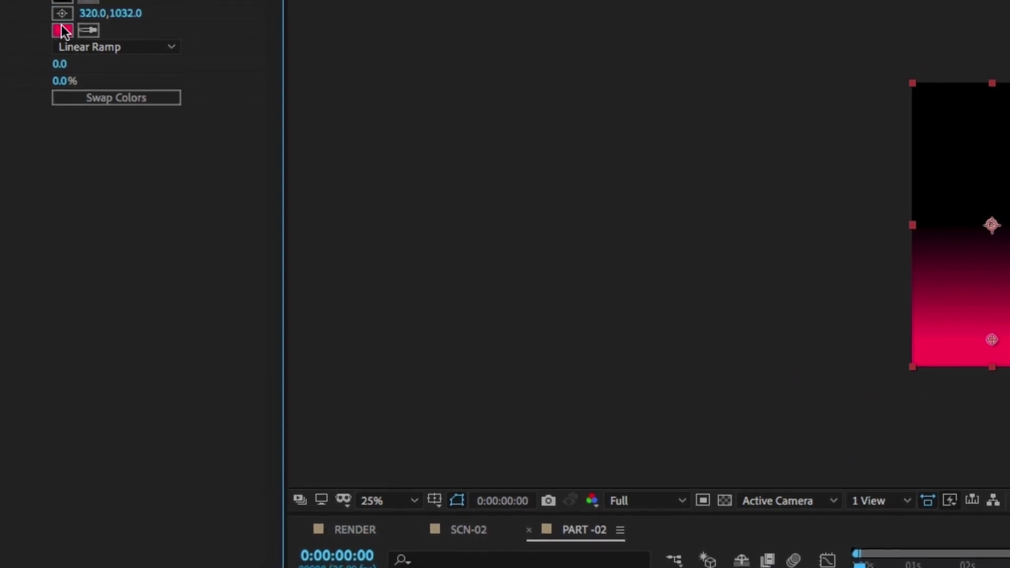
- Set the Gradient Ramp's start color to a lighter magenta pink, FA41A9
click(62, 26)
click(61, 1)
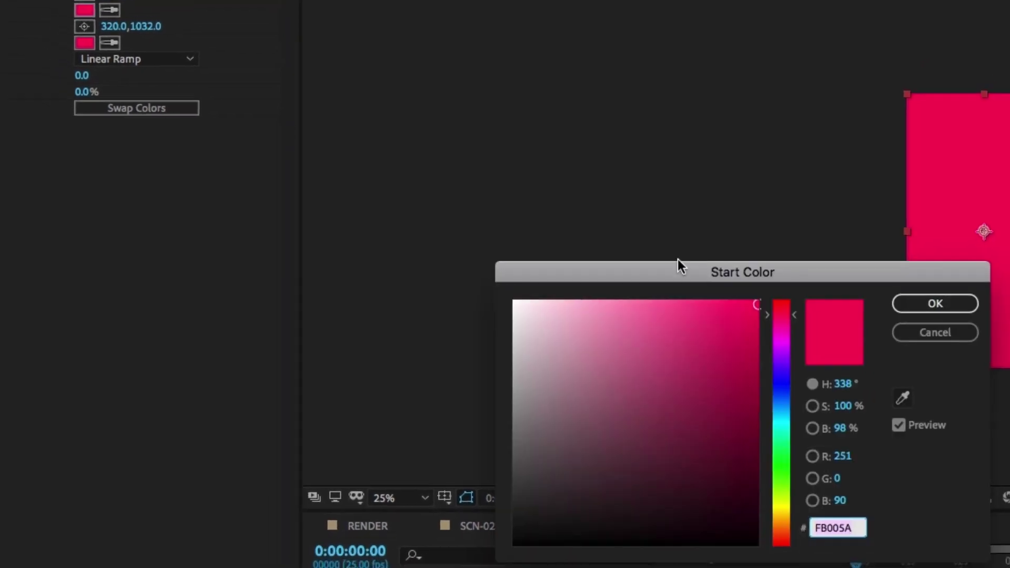
click(788, 311)
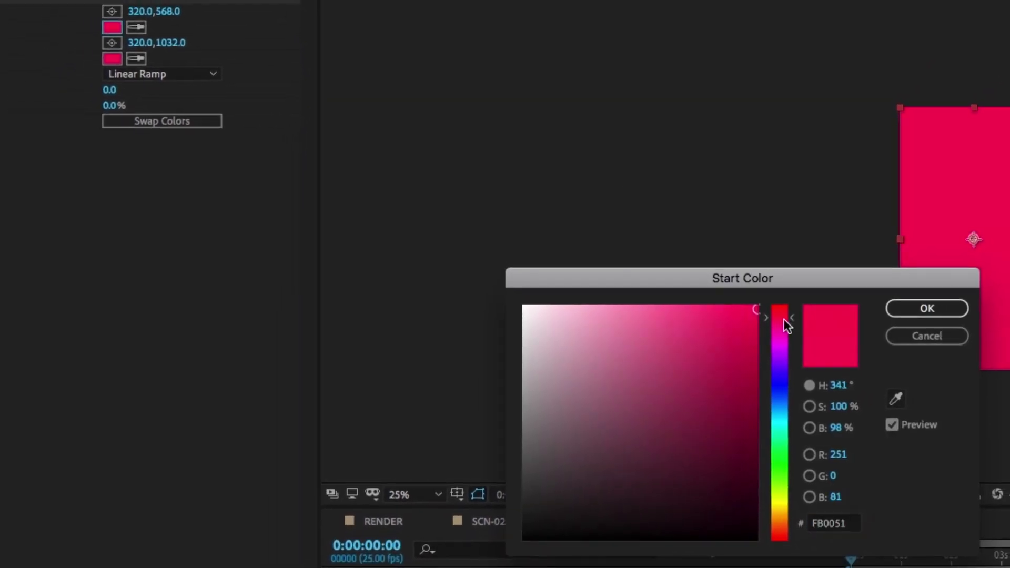
drag(784, 319, 779, 335)
click(701, 320)
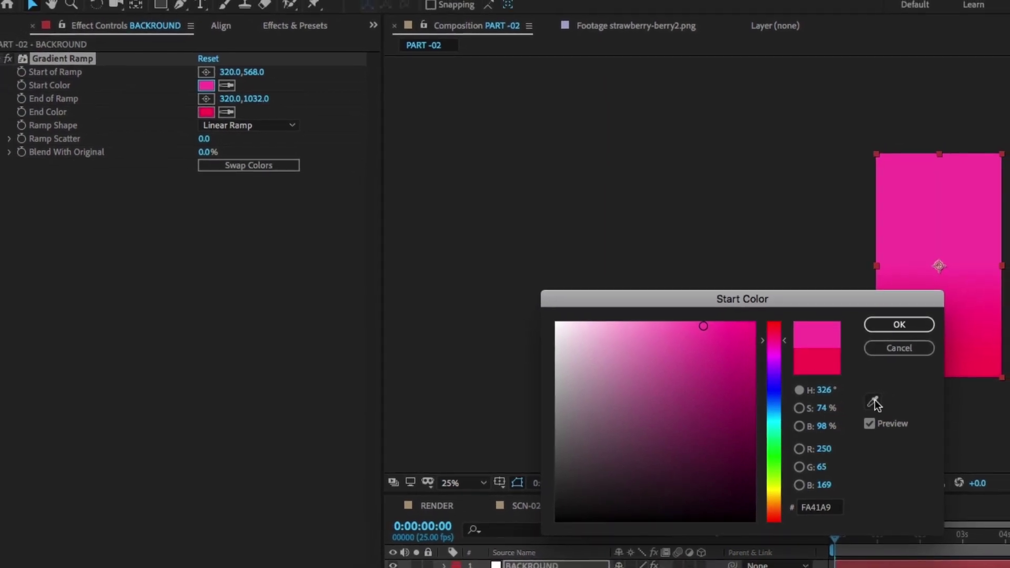
click(897, 326)
- Change the ramp shape to Radial Ramp and set the ramp scatter to 300
click(250, 127)
click(255, 160)
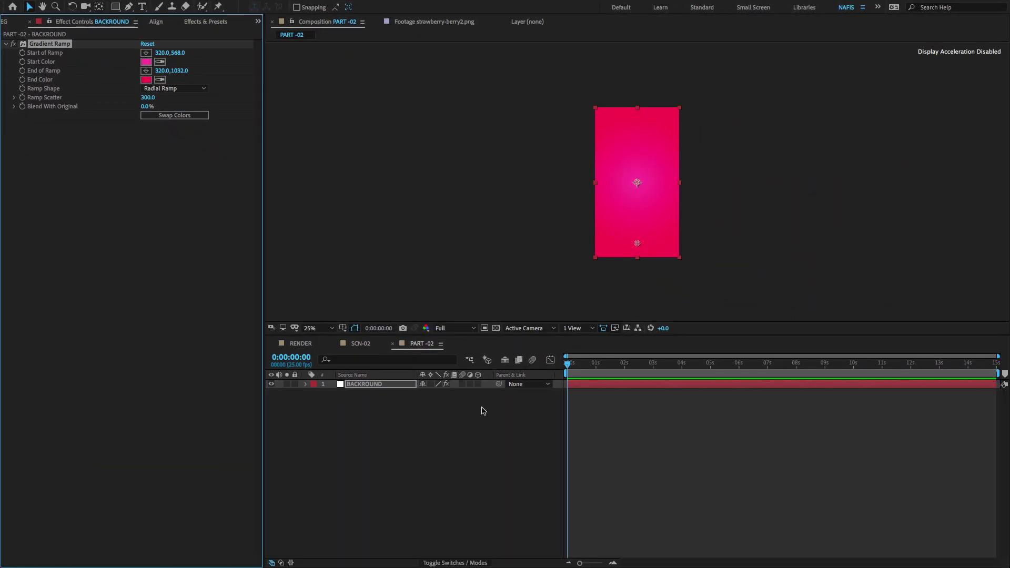
click(467, 413)
- Check the bottle in SCN-02, and add Asset 3.png from the ASSETS folder to PART -02 above the BACKROUND layer
click(367, 344)
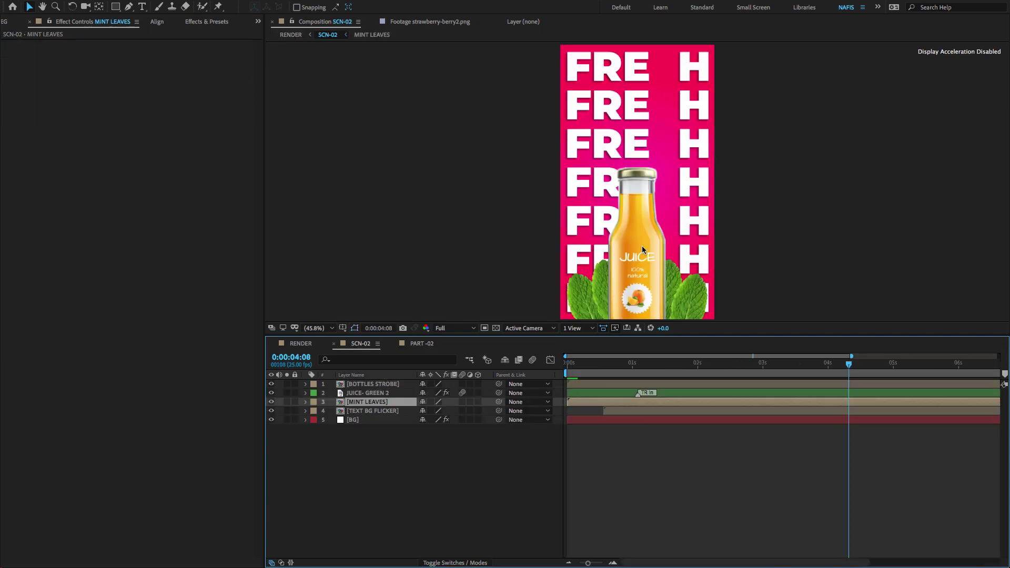
click(424, 344)
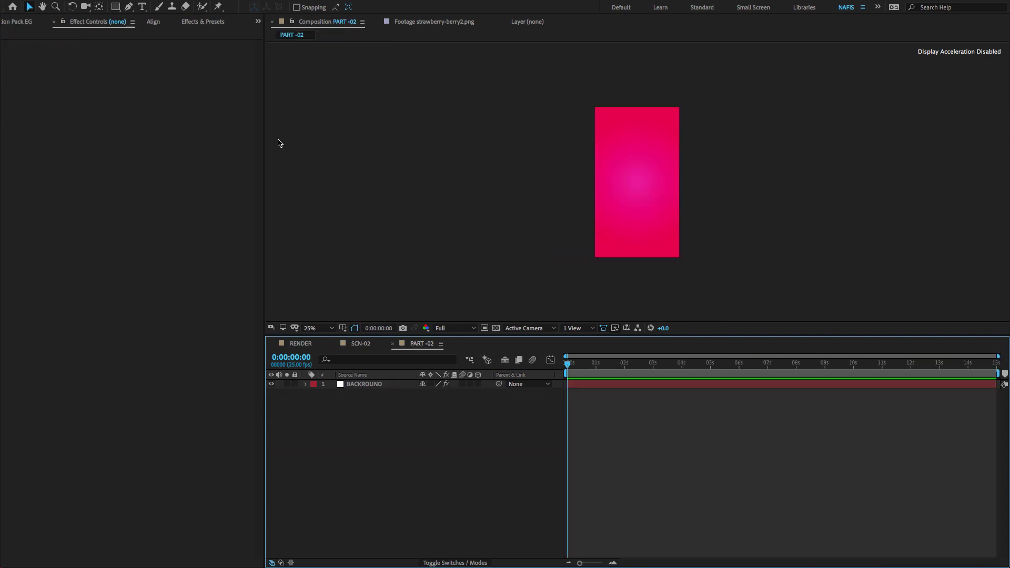
click(258, 22)
click(271, 34)
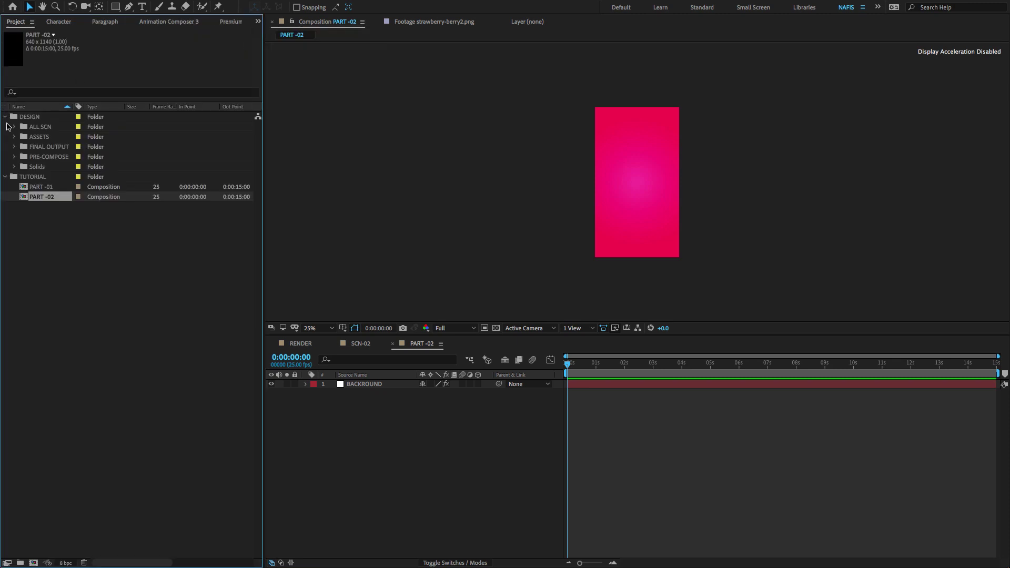
click(14, 137)
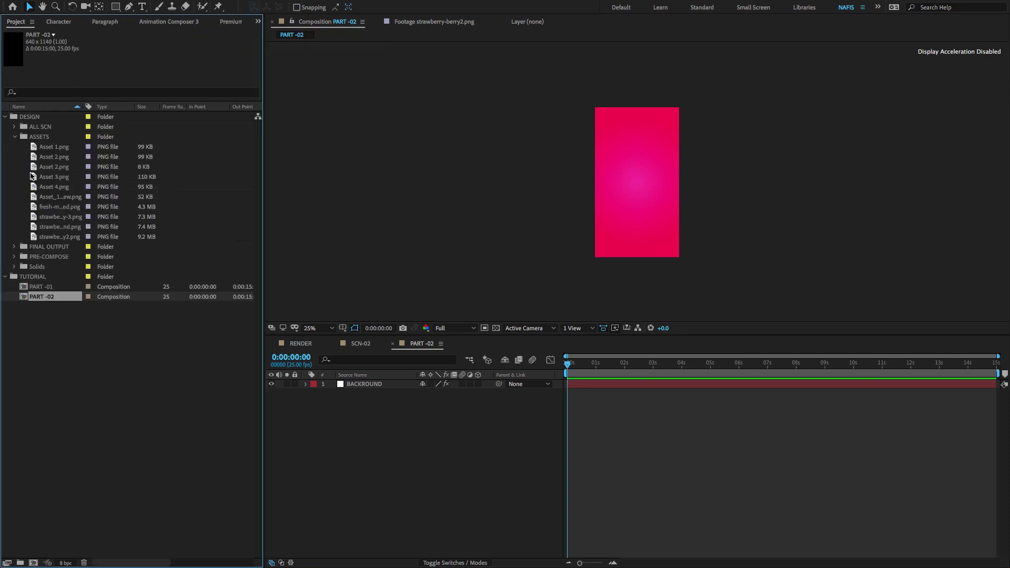
click(32, 176)
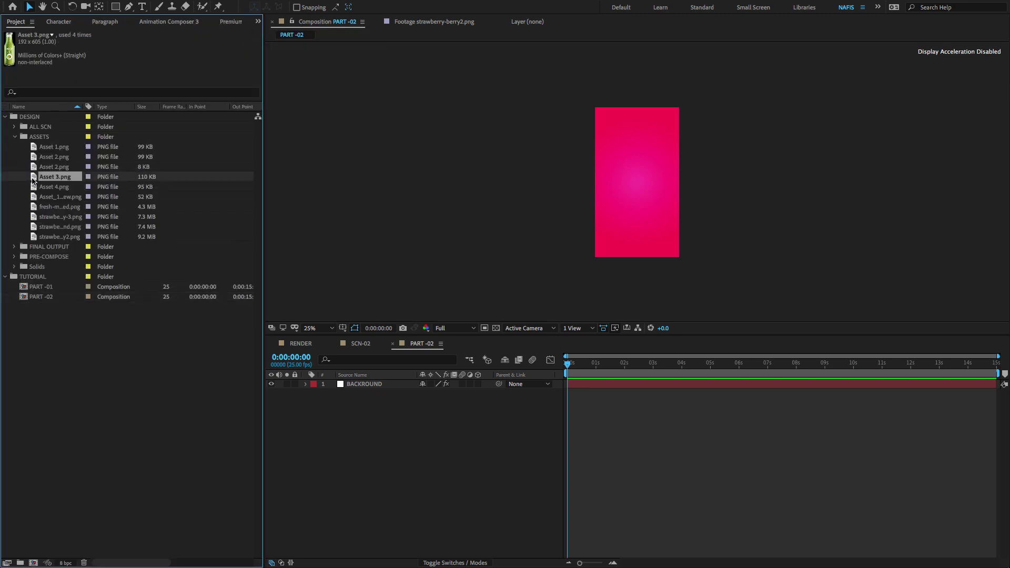
drag(383, 395, 384, 392)
- Rename the green bottle layer as JUICE BOTTLE GREEN
right_click(387, 394)
click(413, 558)
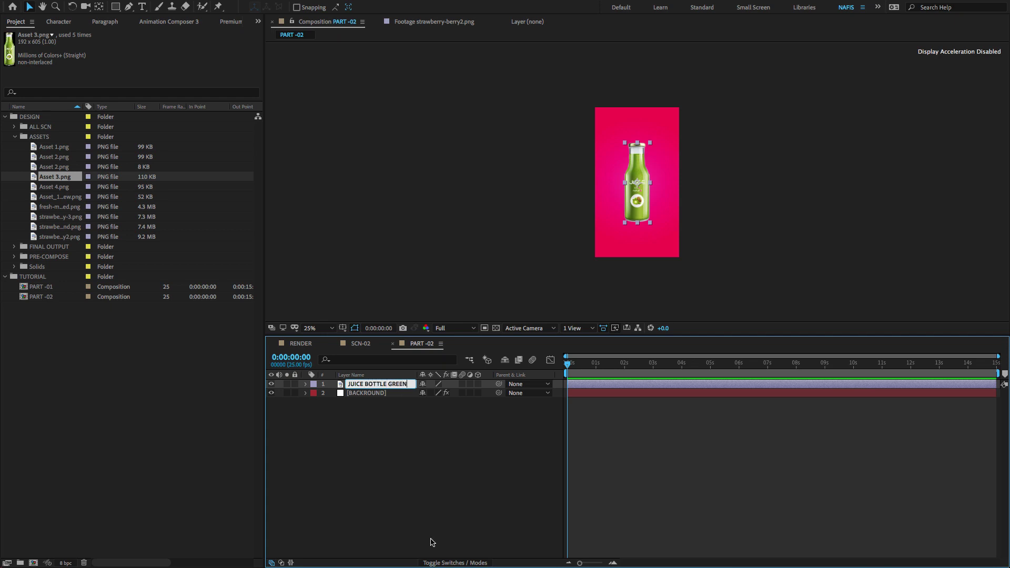
click(432, 543)
- Color-label the JUICE BOTTLE GREEN layer Green and the BACKROUND layer Pink
click(315, 387)
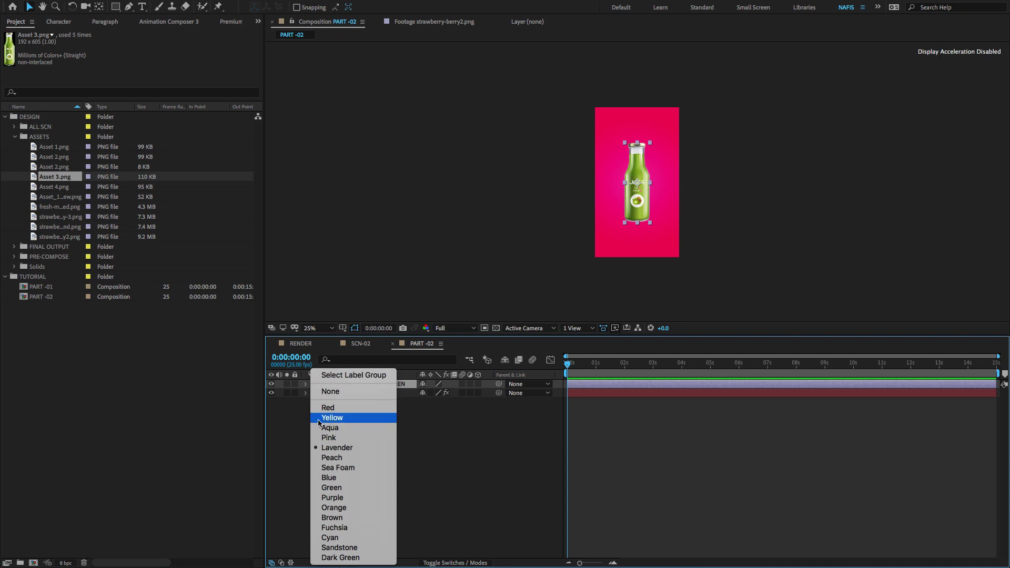
click(332, 488)
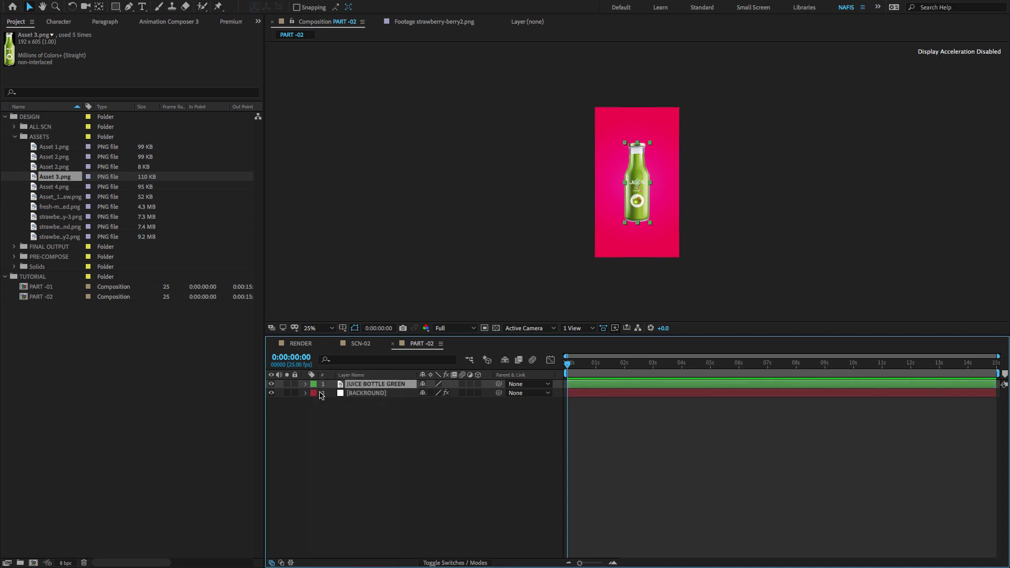
click(314, 393)
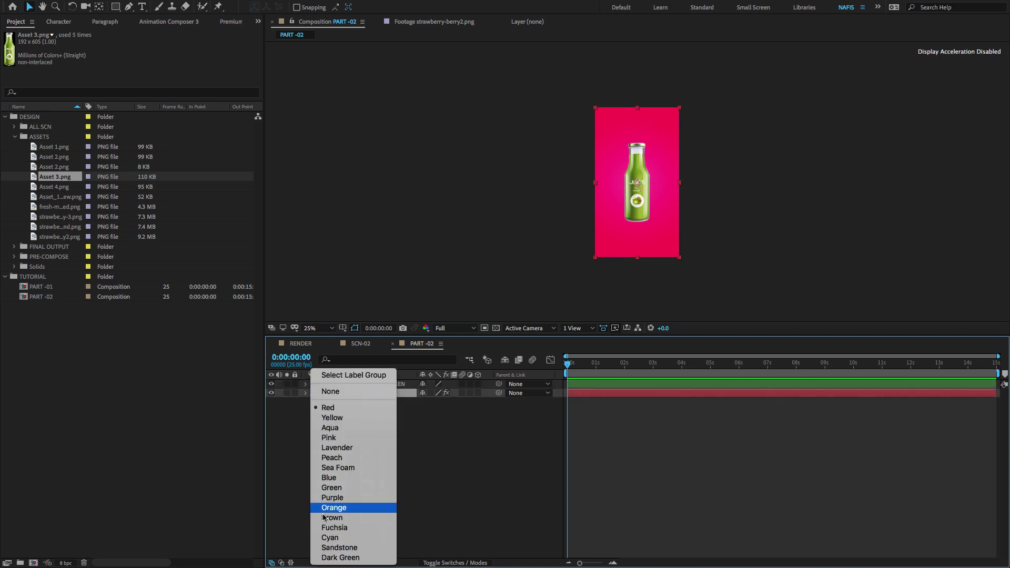
click(329, 437)
- Set the scale of the JUICE BOTTLE GREEN layer to 122%
click(388, 386)
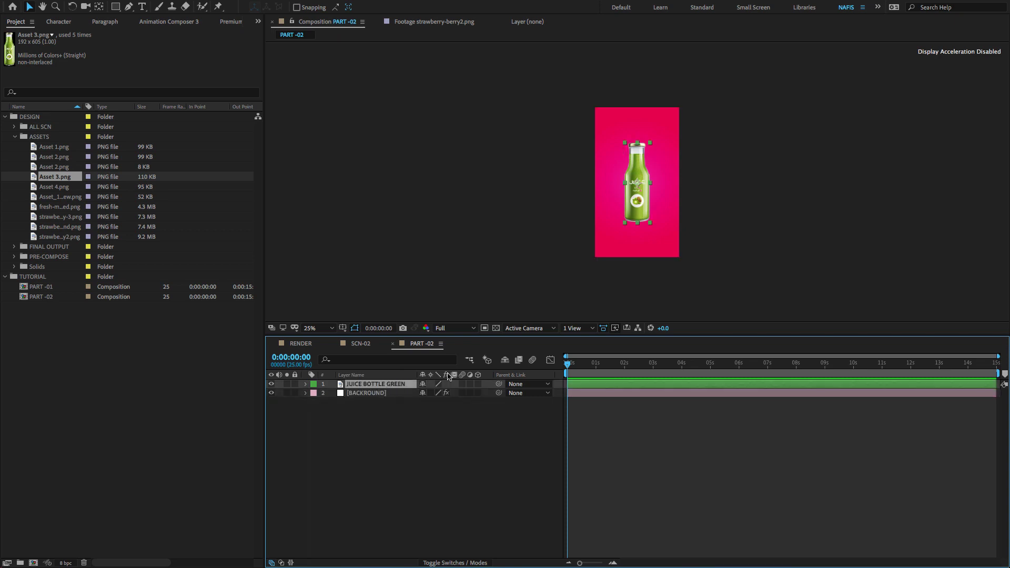
key(s)
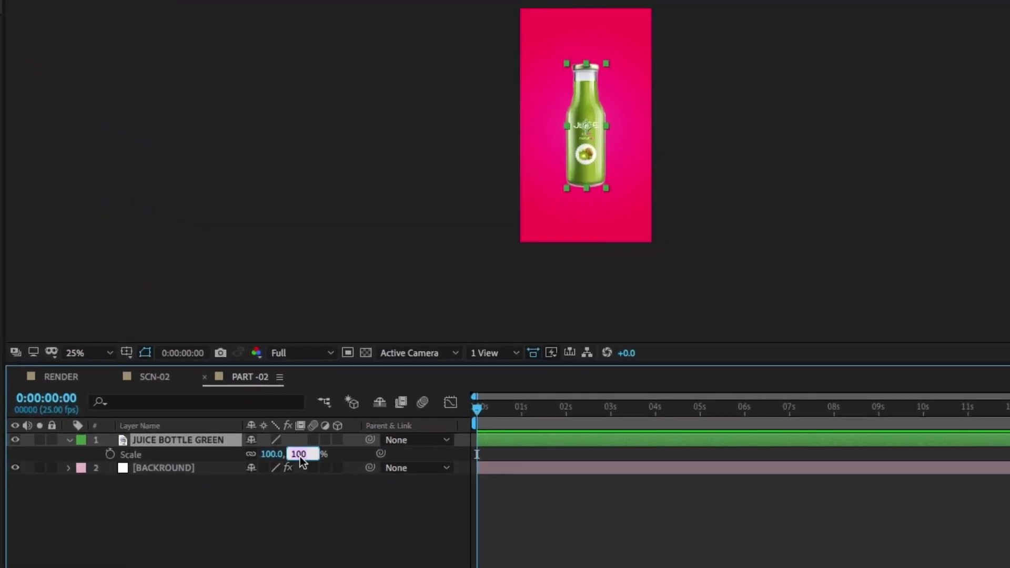
text(122)
key(Return)
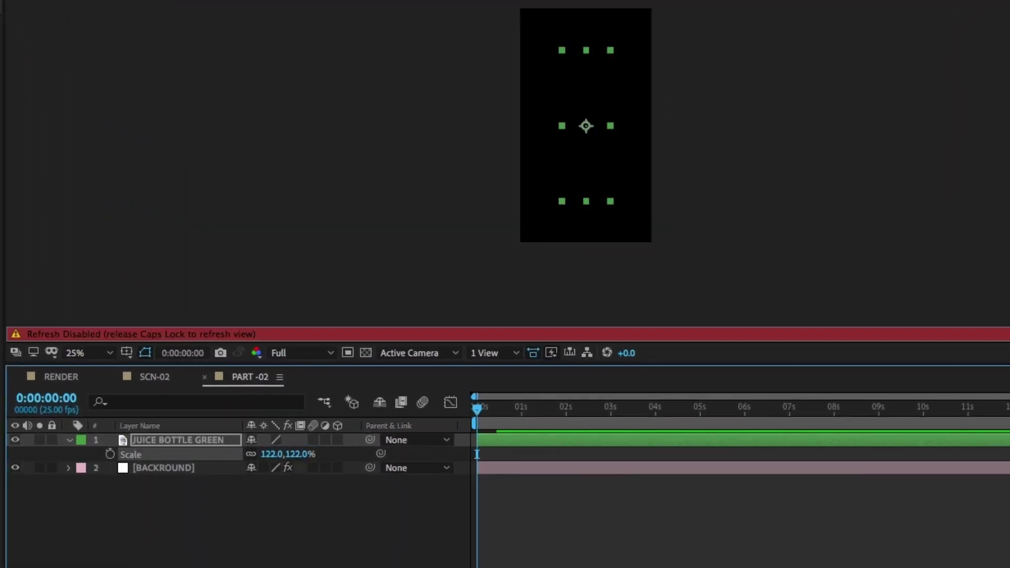
- Move the green bottle straight down until its base extends past the lower edge of the frame
click(94, 352)
click(100, 368)
key(shift+Down)
key(shift+Down)
key(shift+Down)
key(shift+Down)
key(shift+Down)
key(shift+Down)
key(shift+Down)
key(shift+Down)
key(shift+Down)
key(shift+Down)
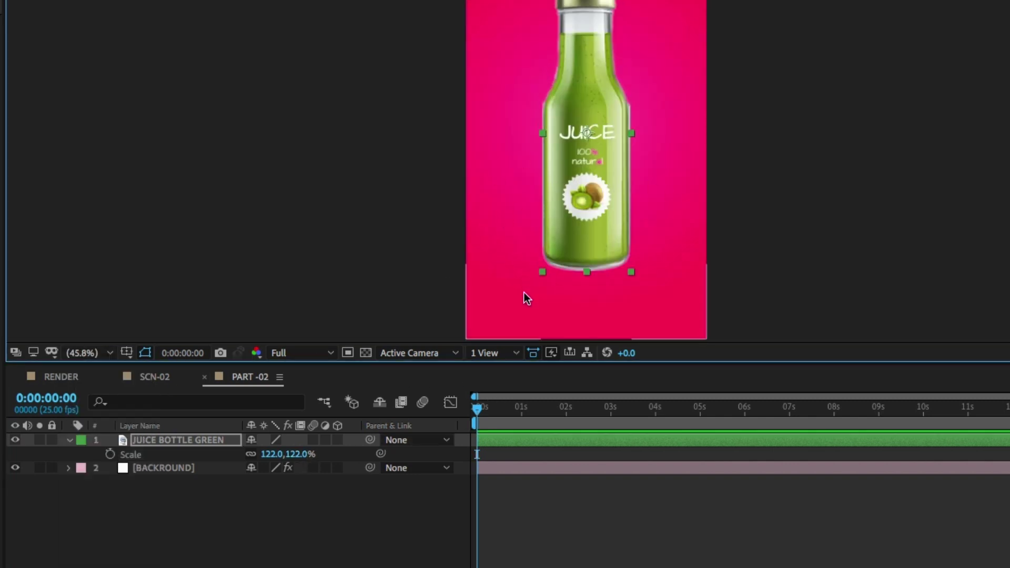
key(shift+Down)
key(shift+Down)
key(shift+Down)
key(shift+Down)
key(shift+Down)
key(shift+Down)
key(shift+Down)
key(shift+Down)
key(shift+Down)
key(shift+Down)
key(shift+Down)
key(shift+Down)
key(shift+Down)
key(shift+Down)
key(shift+Down)
key(shift+Down)
key(shift+Down)
key(shift+Down)
key(shift+Down)
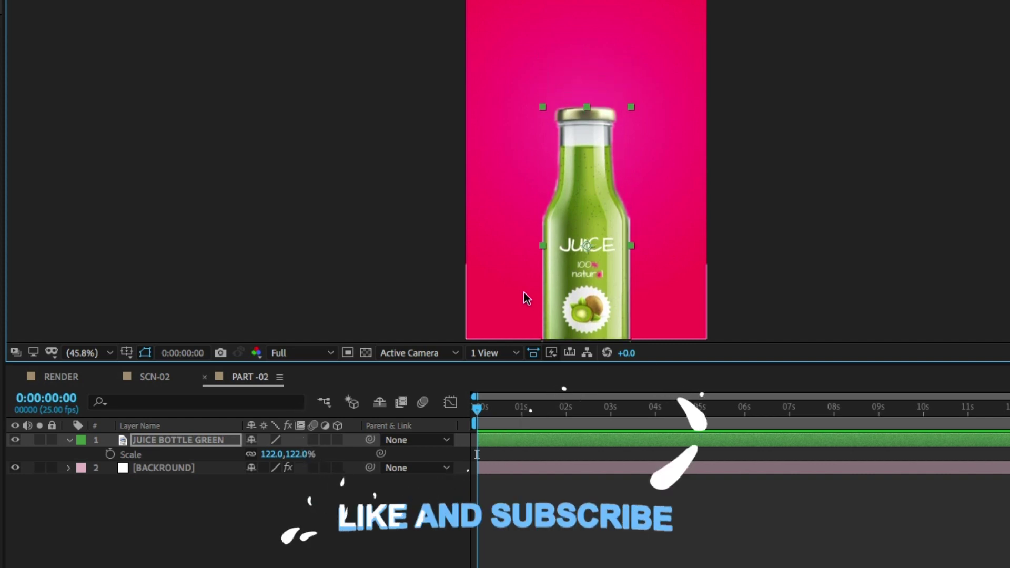
- Review the JUICE BOTTLE GREEN layer and open the SCN-02 composition to compare its bottle scene
click(176, 442)
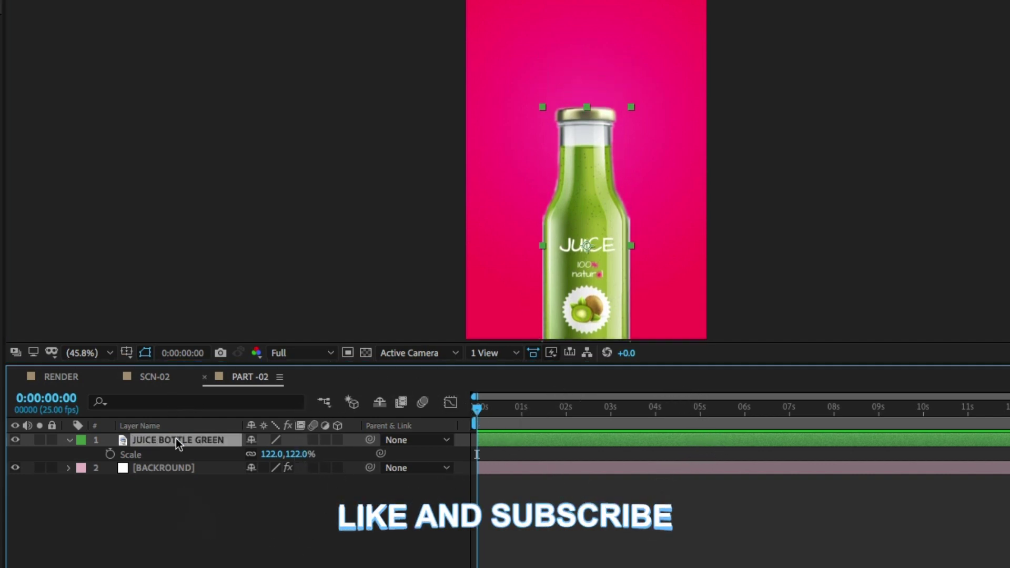
key(ctrl+a)
key(u)
click(188, 481)
click(191, 440)
click(157, 377)
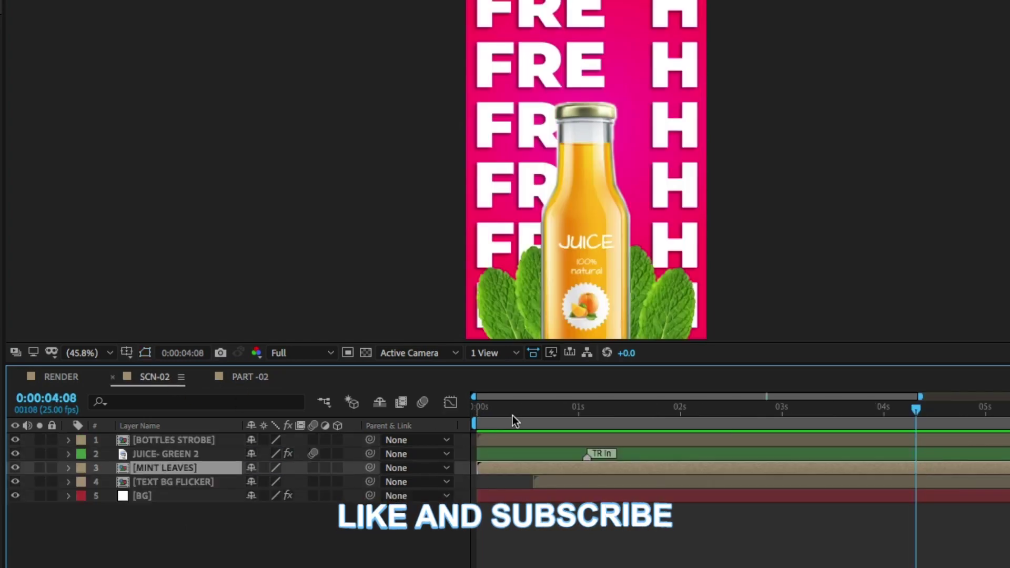
- Apply the Ease Position & Rotate starter preset to the JUICE BOTTLE GREEN layer in PART -02 as both In and Out transition
mouse_move(513, 413)
mouse_down()
mouse_move(484, 415)
mouse_move(557, 415)
mouse_move(514, 422)
mouse_up()
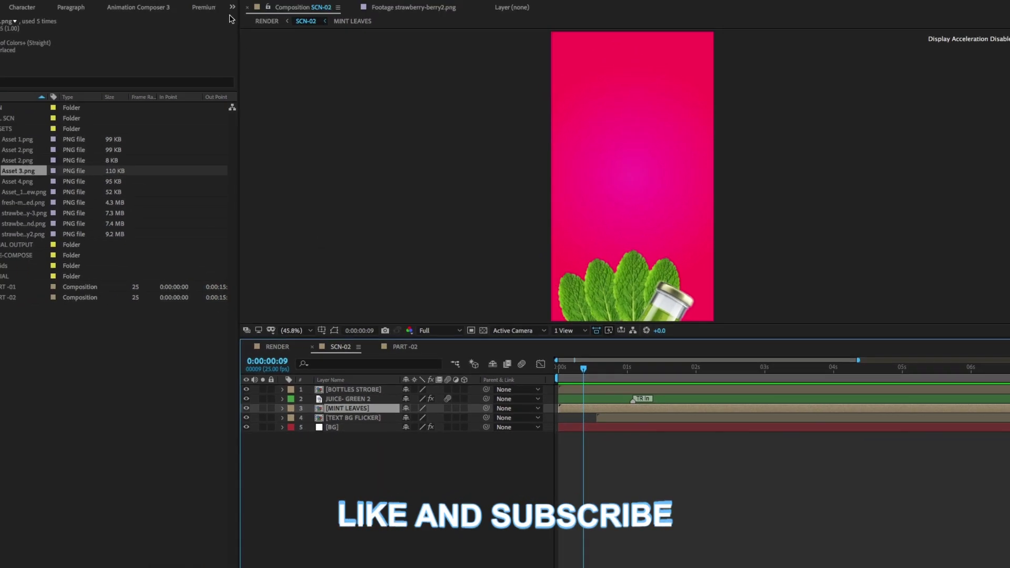
click(179, 21)
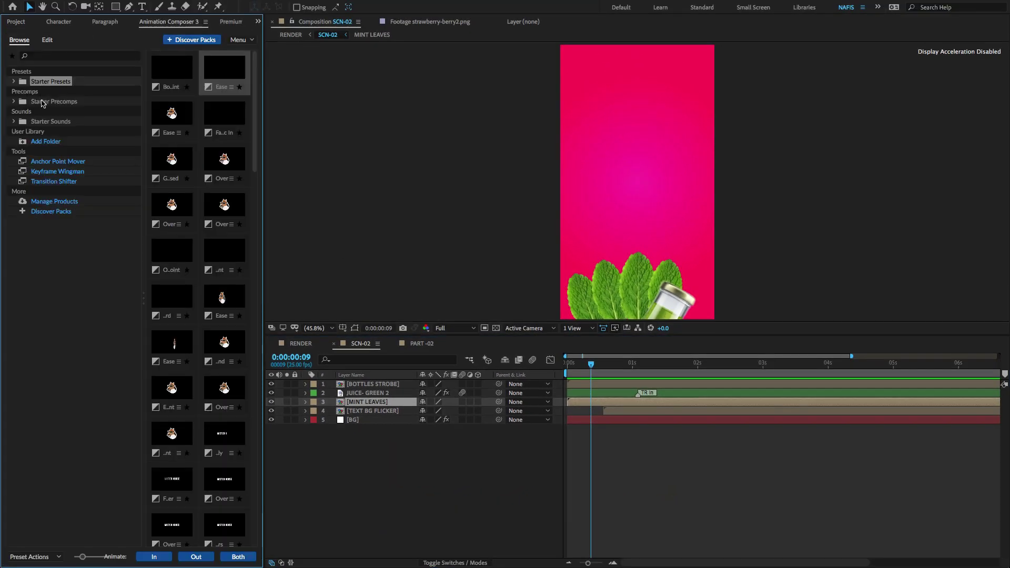
click(46, 81)
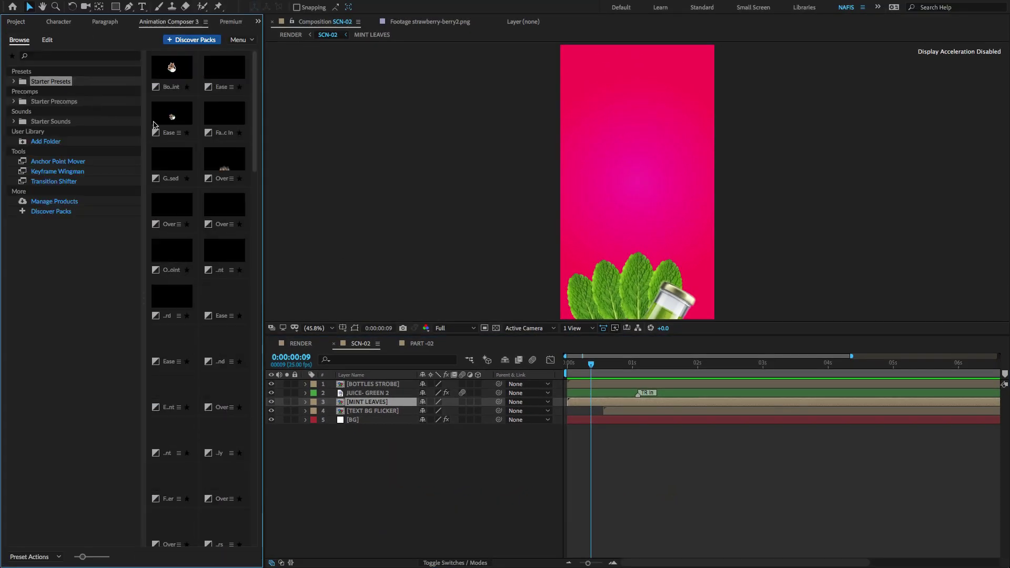
click(227, 79)
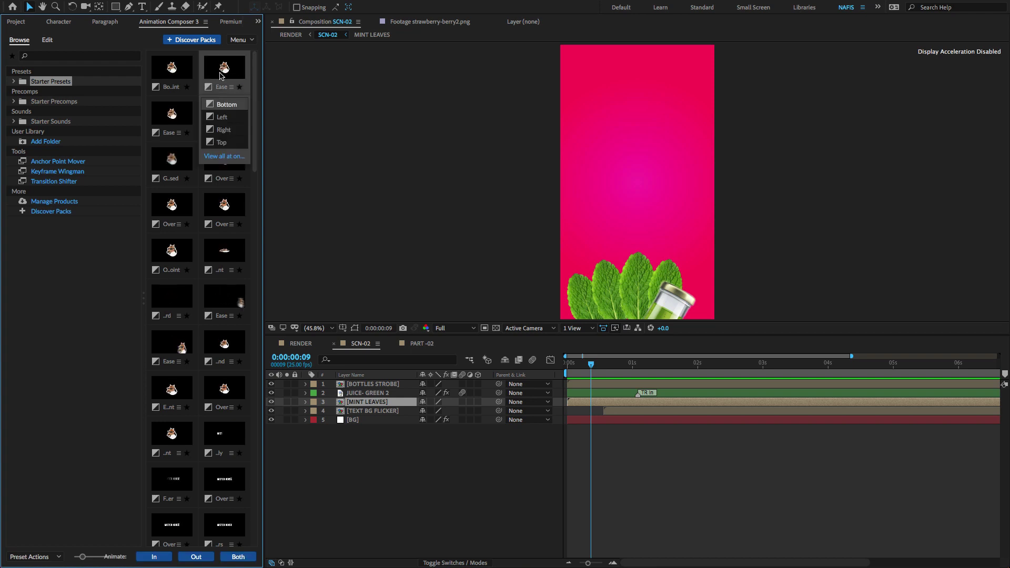
click(395, 461)
click(432, 343)
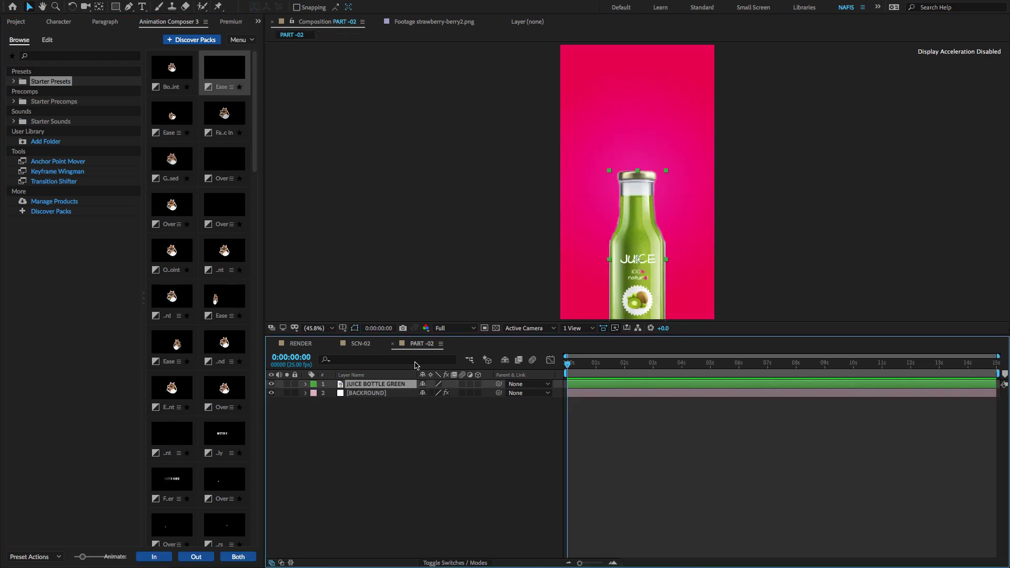
click(223, 74)
click(222, 73)
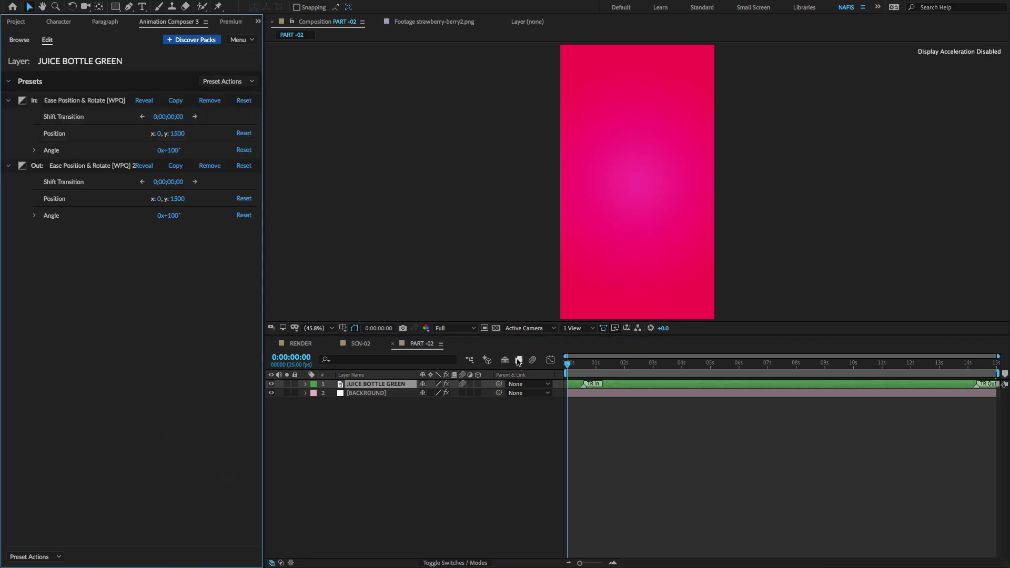
- Preview the green bottle's entrance animation from the start of the PART -02 composition
key(space)
drag(580, 179, 373, 149)
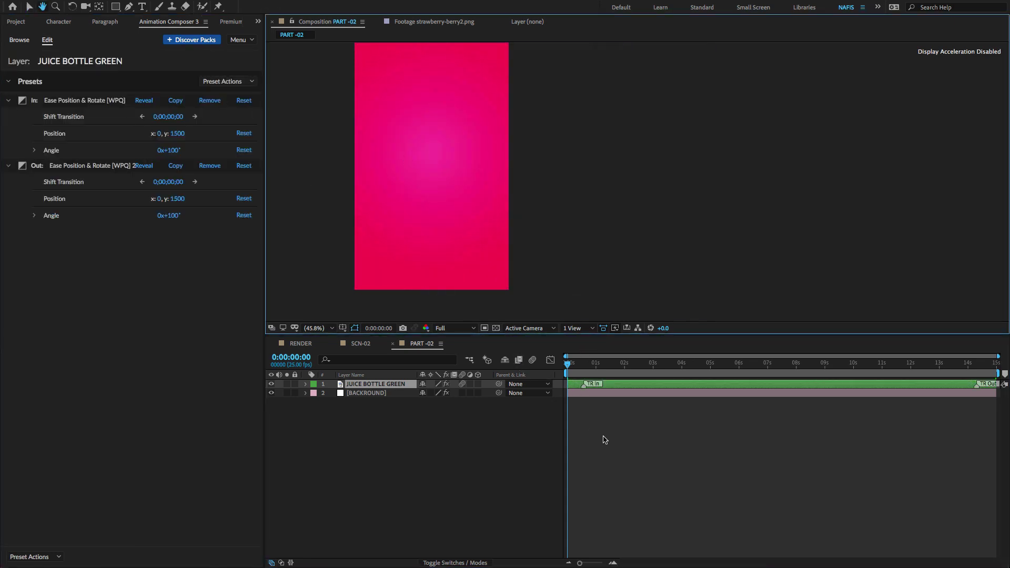
key(space)
drag(606, 363, 568, 363)
key(space)
key(space)
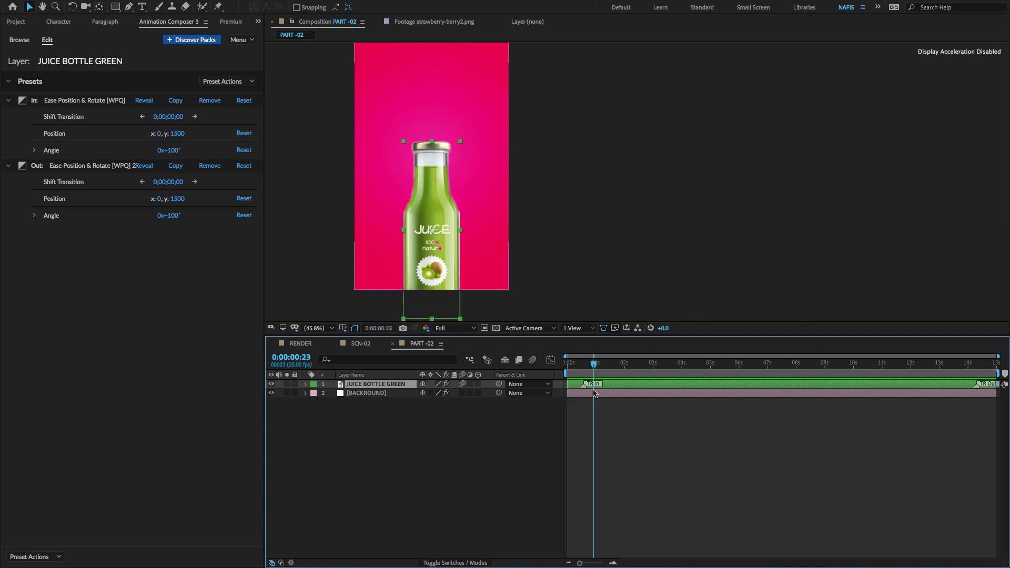
- Step back and forth through the opening frames of SCN-02 to examine how the mint leaves appear one after another
click(361, 344)
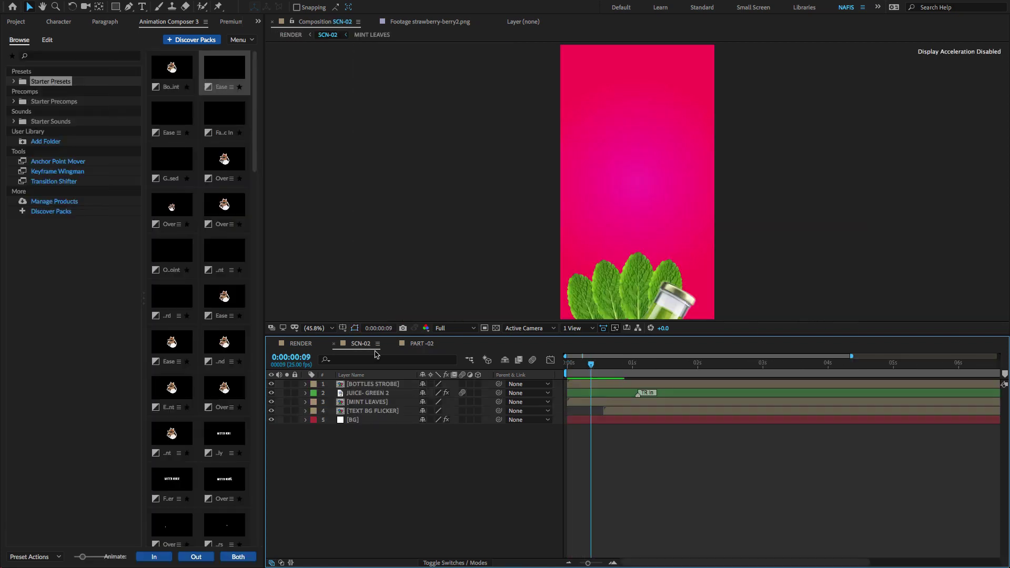
click(586, 364)
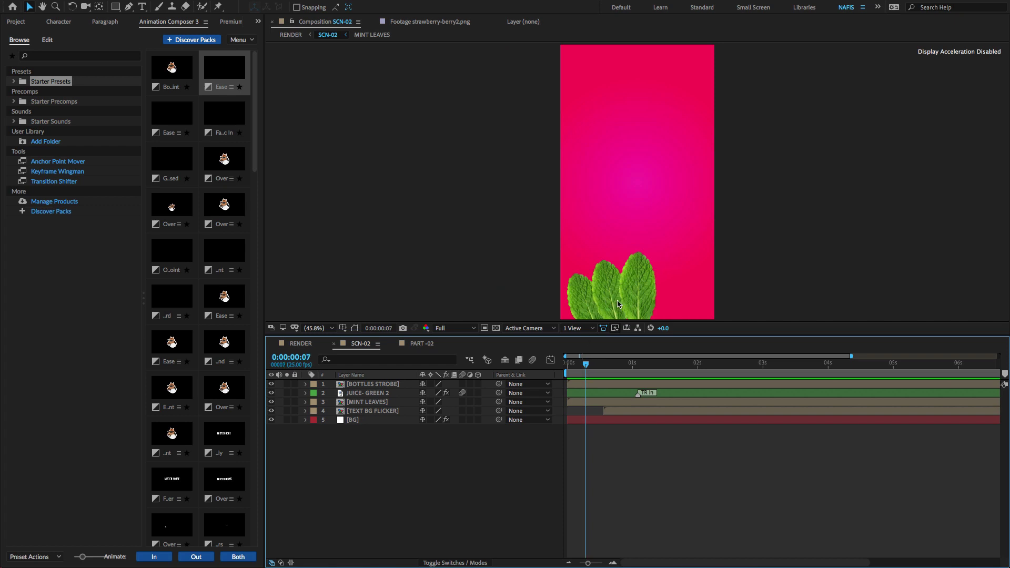
key(Page_Up)
key(Page_Up)
key(Page_Up)
key(Page_Up)
key(Page_Down)
key(Page_Down)
key(Page_Down)
key(Page_Down)
key(Page_Up)
key(Page_Up)
key(Page_Up)
key(Page_Up)
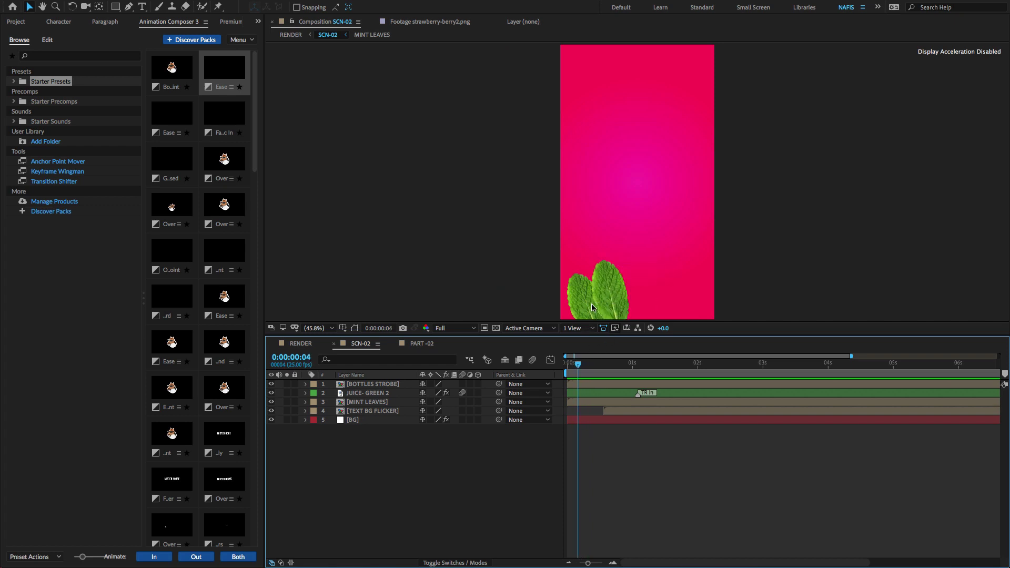
- Add fresh-mint-leaves-isolated.png from the ASSETS folder to PART -02 as the topmost layer
click(421, 344)
click(391, 437)
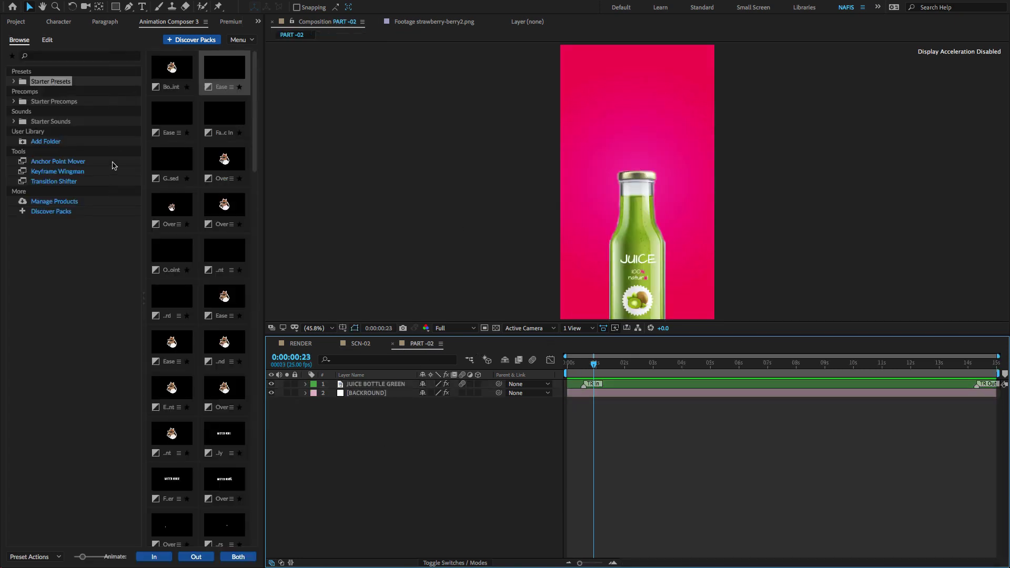
click(257, 21)
click(287, 32)
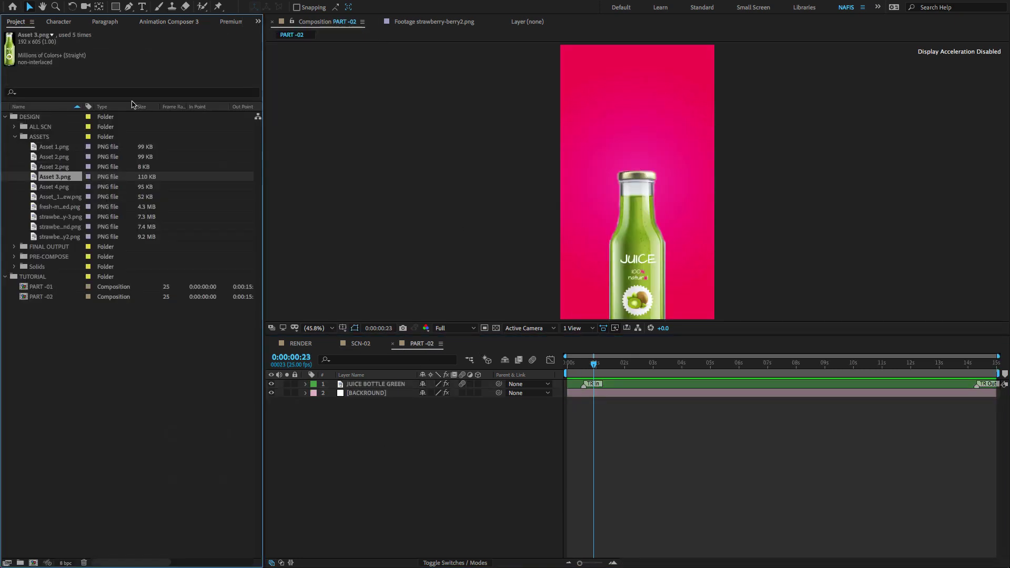
click(37, 211)
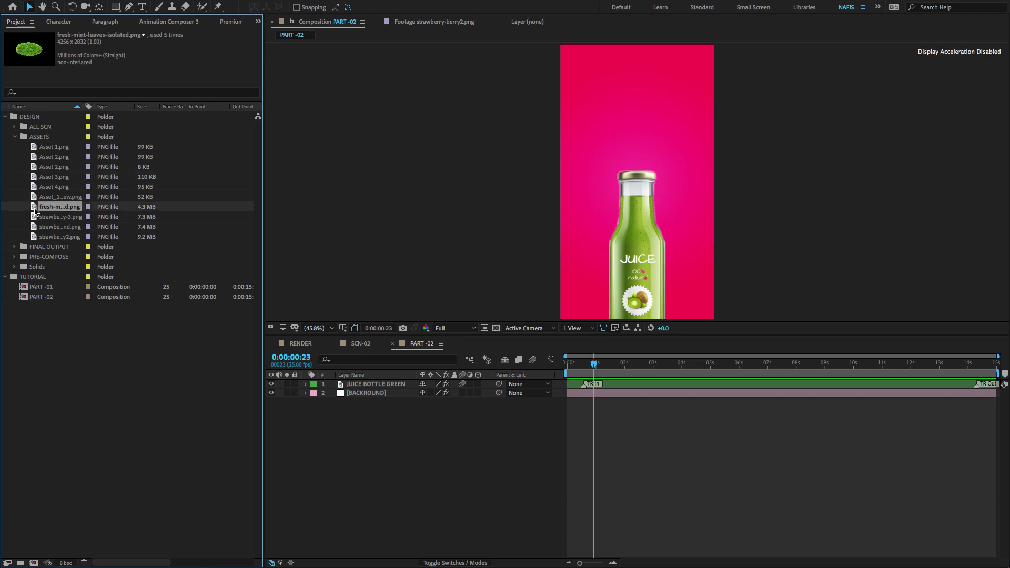
drag(35, 211, 332, 387)
- Set the mint leaf layer's scale to 12% and its rotation to -90°
key(s)
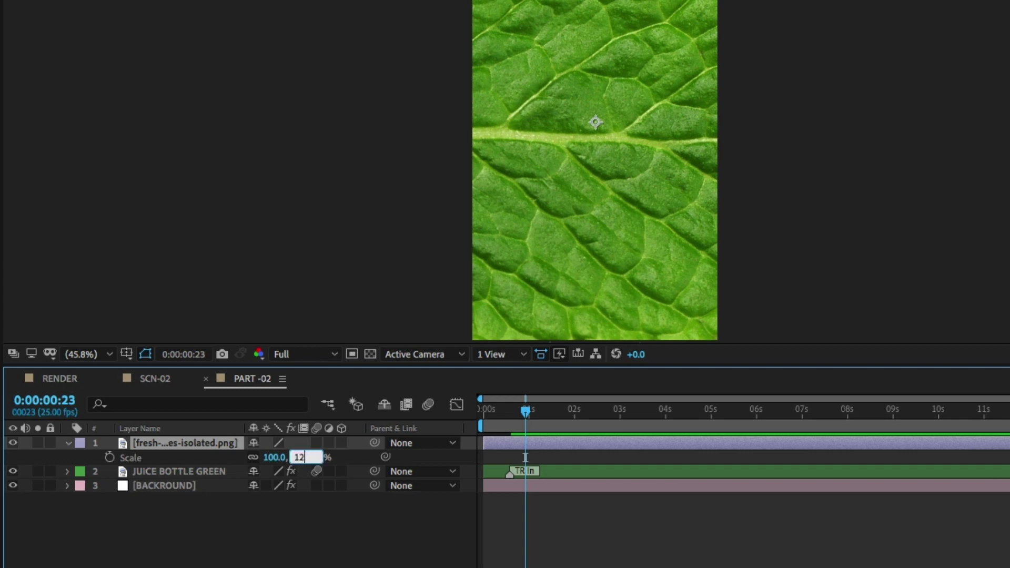
text(12)
key(Return)
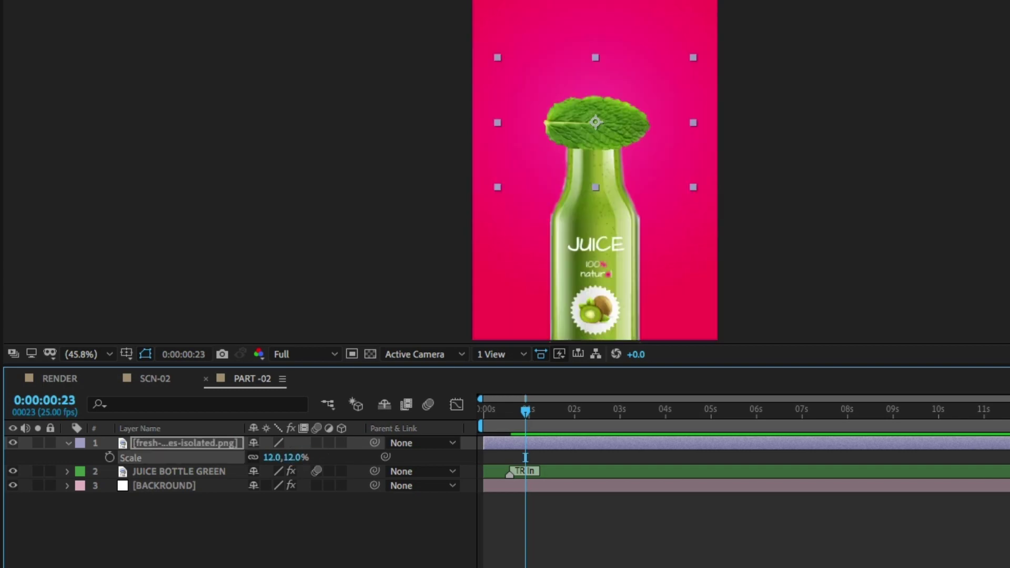
click(209, 447)
key(r)
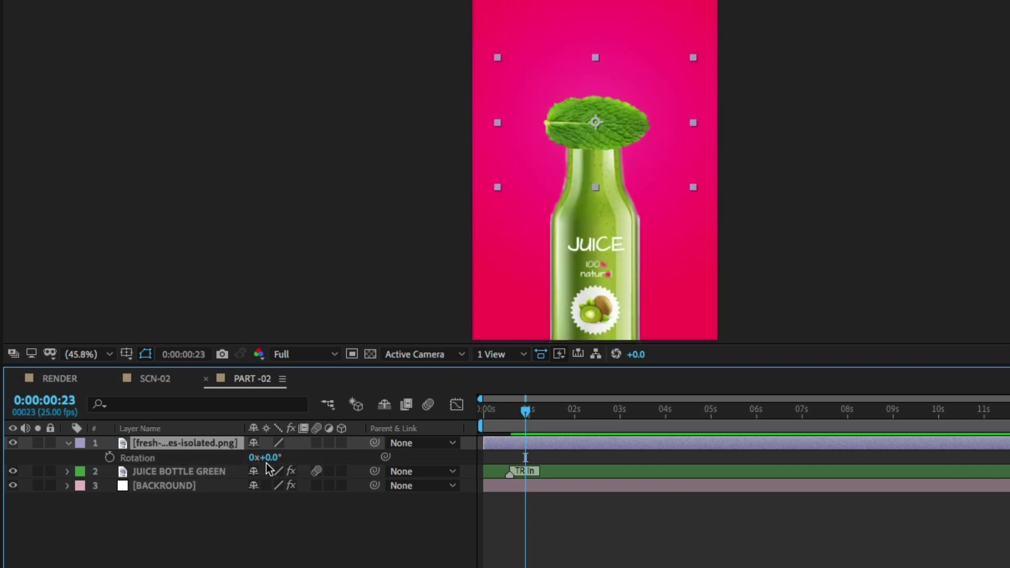
key(Return)
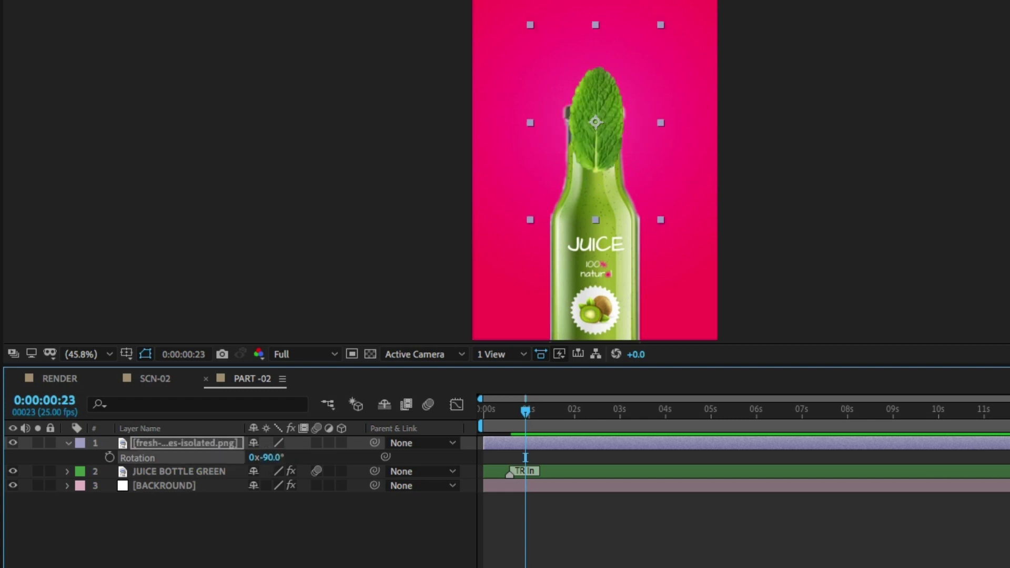
- Move the mint leaf to the lower-left corner of the frame and set its rotation to -103°
drag(586, 122, 503, 319)
key(shift+Up)
key(shift+Right)
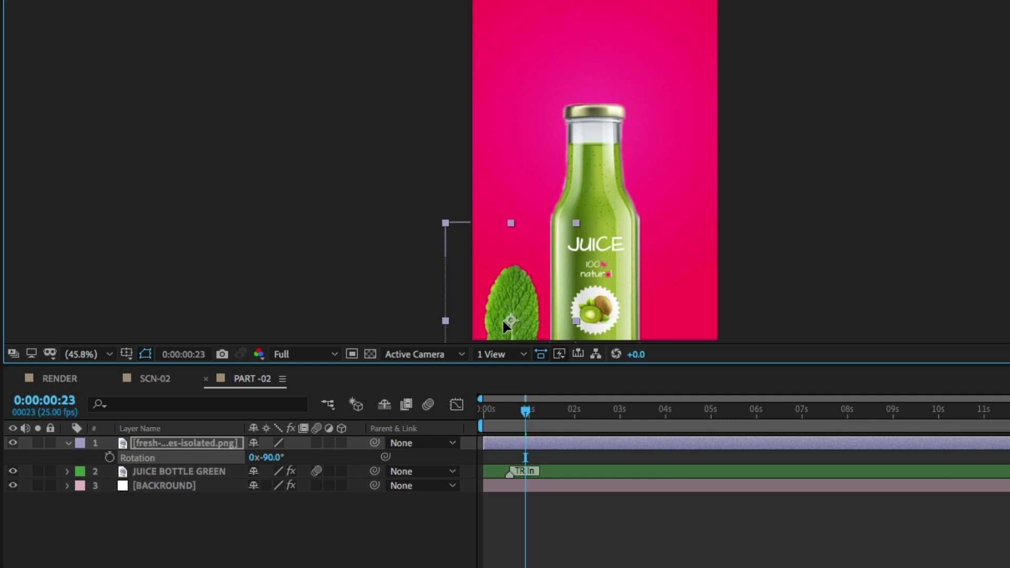
click(503, 319)
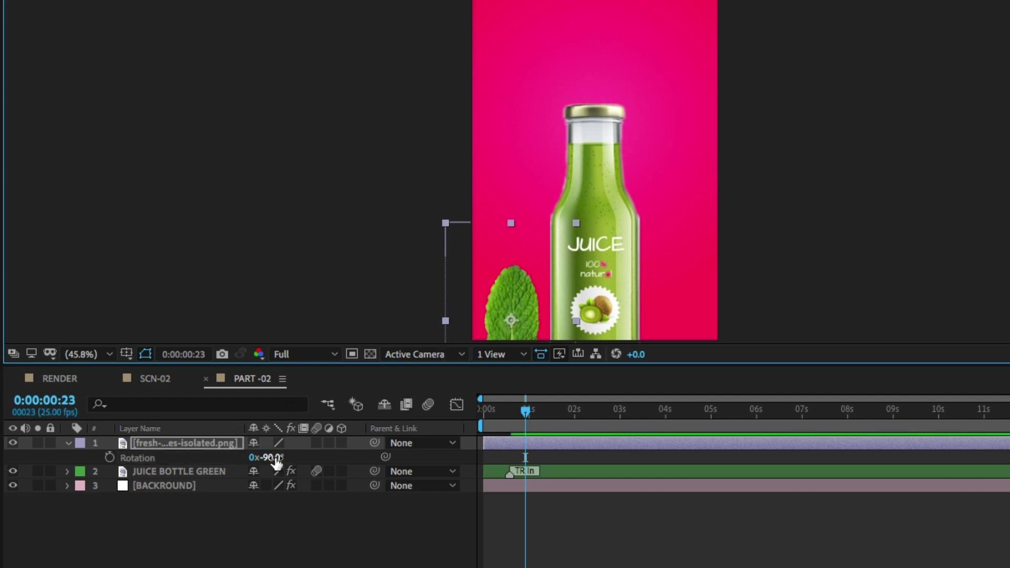
drag(276, 463, 268, 460)
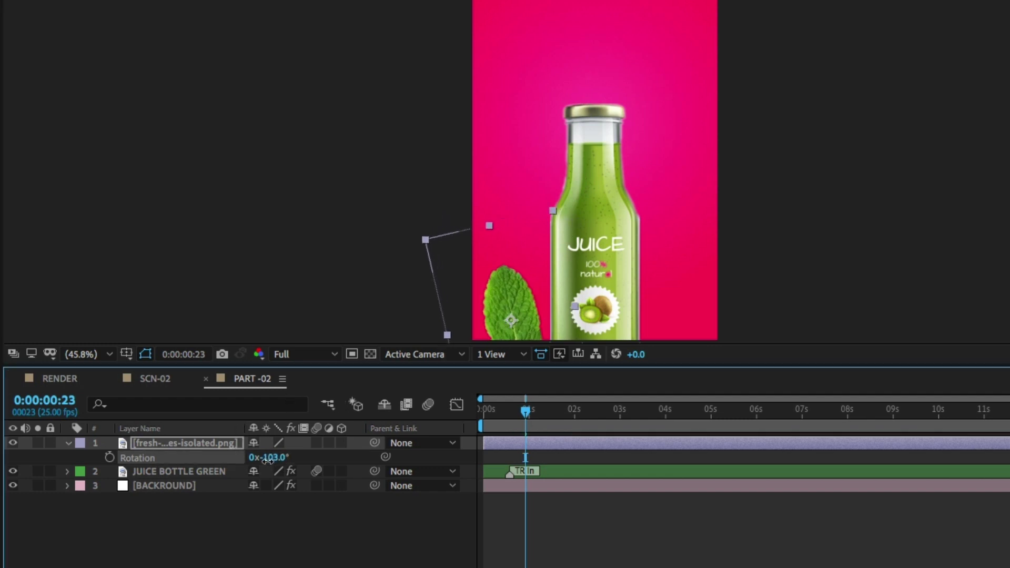
- Duplicate the mint leaf layer and shift the copy right so it stands beside the first leaf
click(206, 444)
key(ctrl+d)
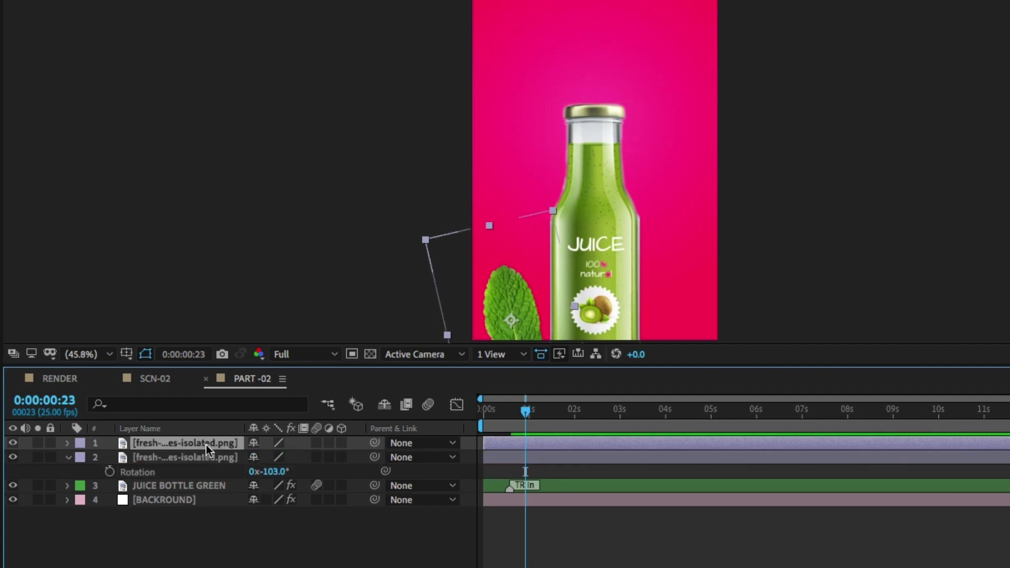
key(r)
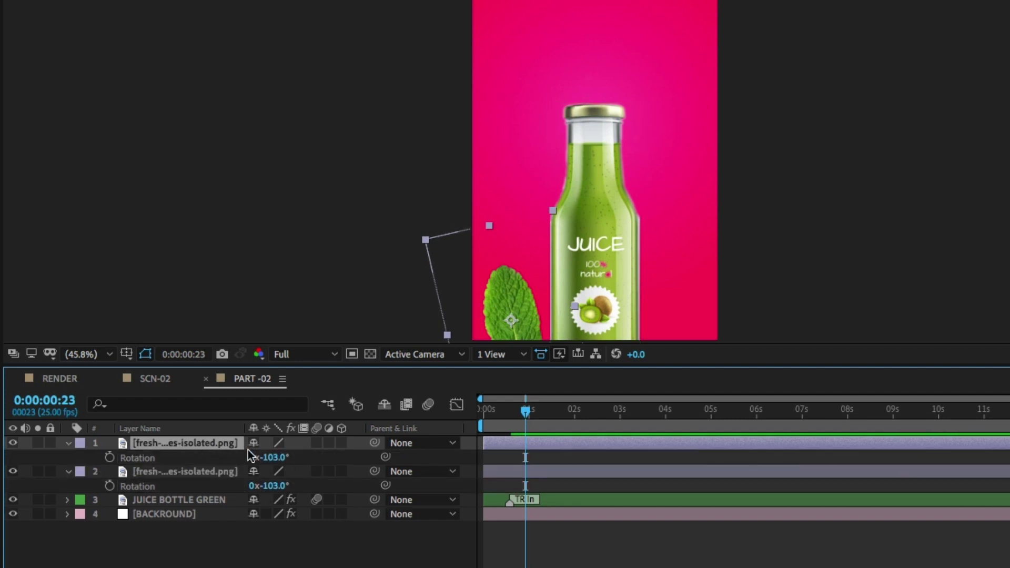
key(shift+Right)
key(shift+Right)
key(shift+Right)
key(shift+Right)
key(shift+Right)
key(shift+Right)
key(shift+Right)
key(shift+Right)
key(shift+Right)
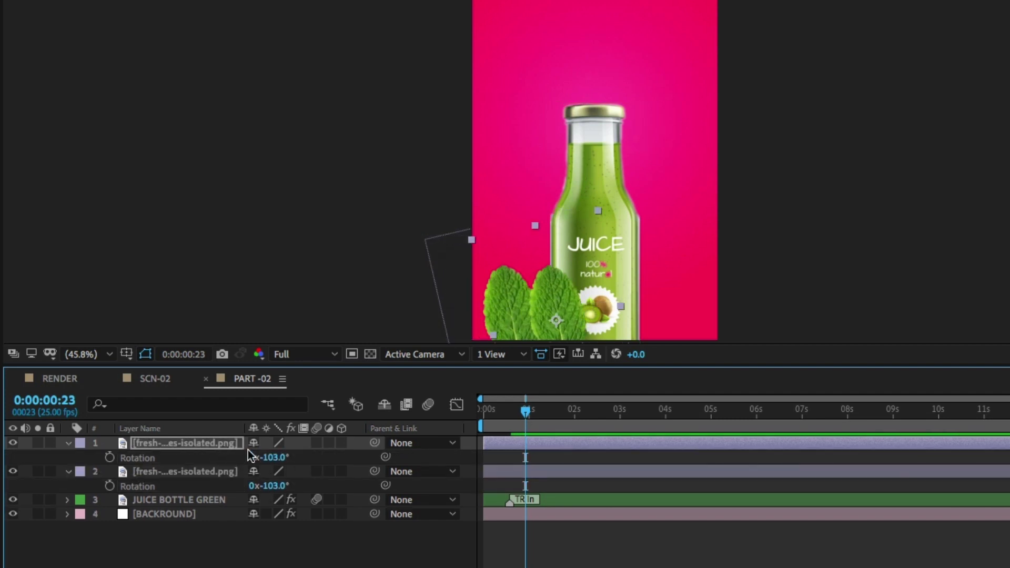
key(Left)
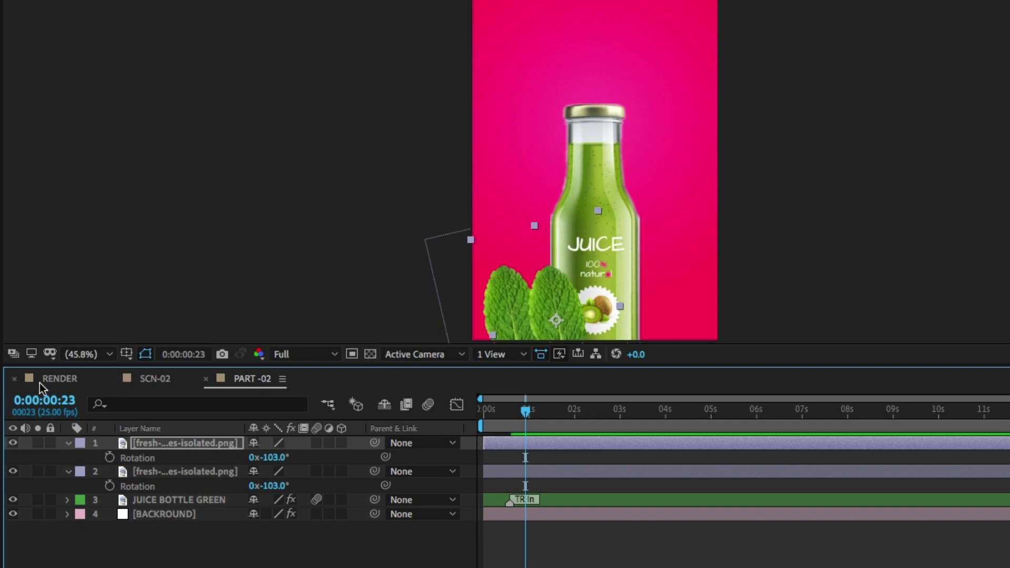
- Set the second leaf's rotation to -98°, then raise it and shift it left to overlap the first leaf
drag(268, 457, 271, 457)
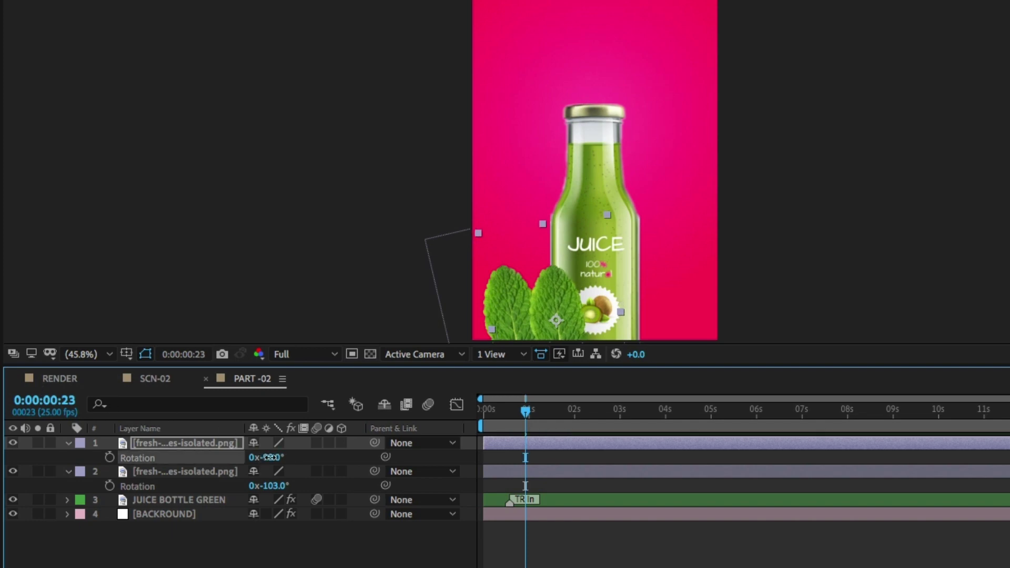
key(shift+Up)
key(shift+Up)
key(shift+Up)
key(shift+Up)
key(shift+Up)
key(shift+Up)
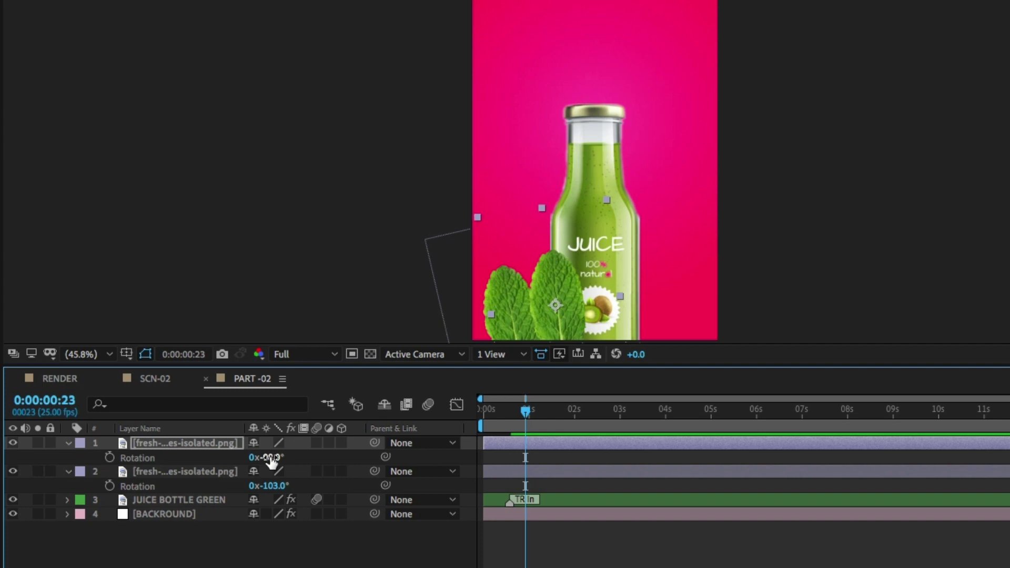
key(shift+Left)
key(shift+Left)
key(shift+Left)
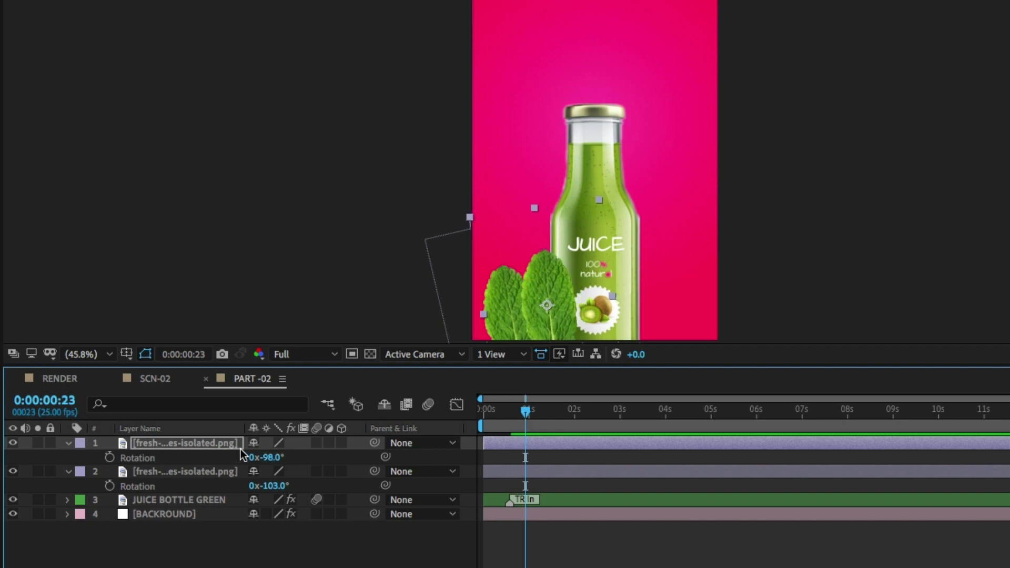
- Duplicate the second leaf and place the copy to its right and slightly higher, in front of the bottle
click(221, 449)
key(ctrl+d)
key(r)
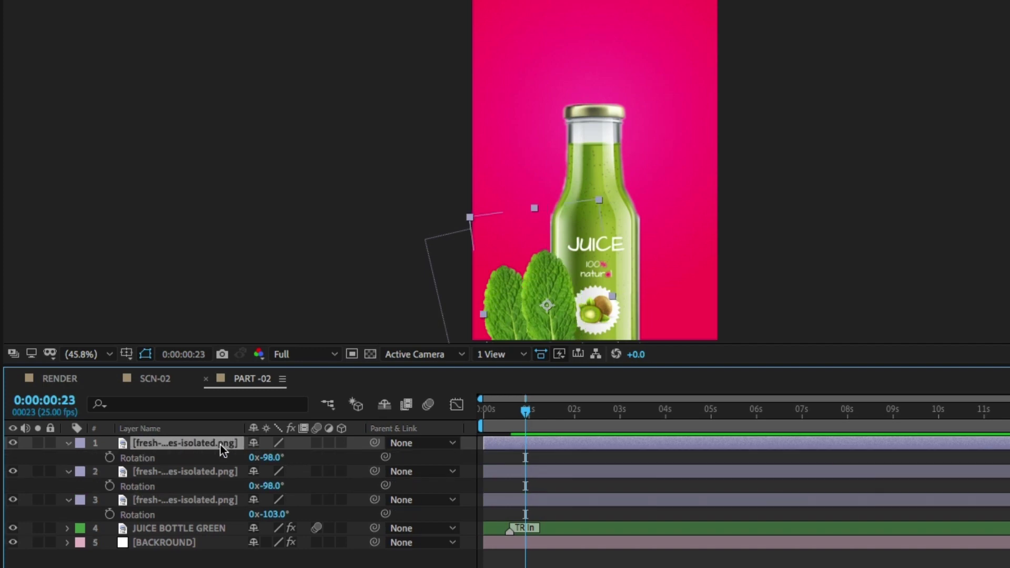
key(shift+Right)
key(shift+Right)
key(shift+Right)
key(shift+Right)
key(shift+Right)
key(shift+Right)
key(shift+Right)
key(shift+Right)
key(shift+Right)
key(shift+Right)
key(shift+Right)
key(shift+Right)
key(shift+Right)
key(shift+Right)
key(shift+Right)
key(shift+Right)
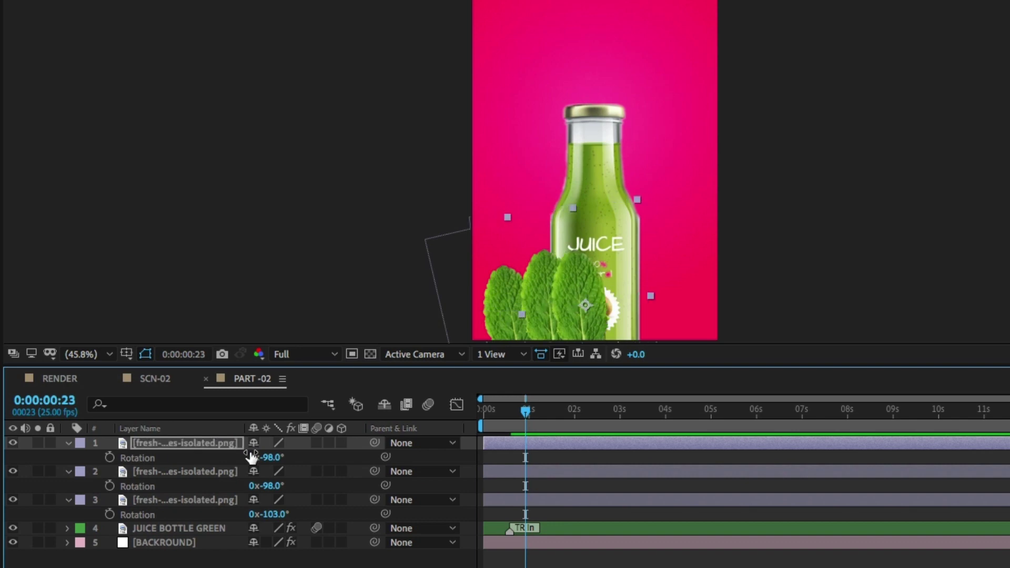
key(shift+Up)
key(shift+Up)
key(shift+Up)
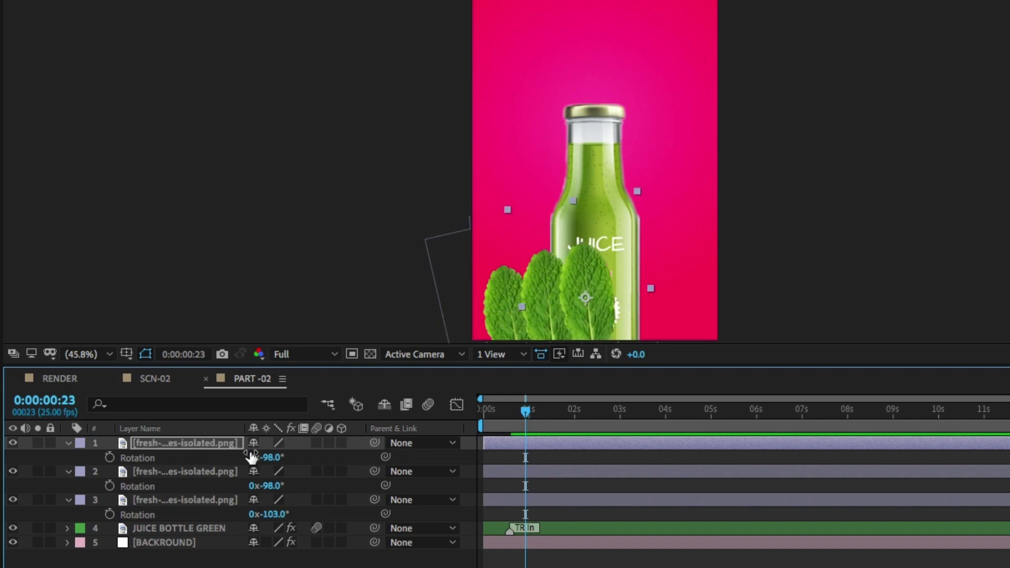
- Set the third leaf's rotation to -90° so it stands upright
click(253, 456)
text(-90)
key(Return)
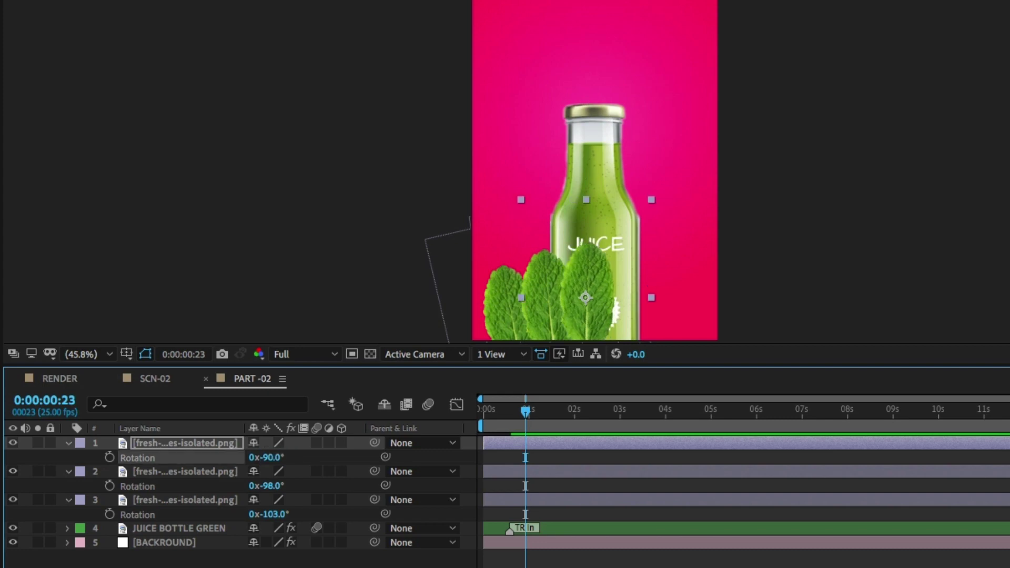
- Duplicate the third leaf and shift the copy right to form a fourth leaf beside it
click(204, 445)
key(ctrl+d)
key(r)
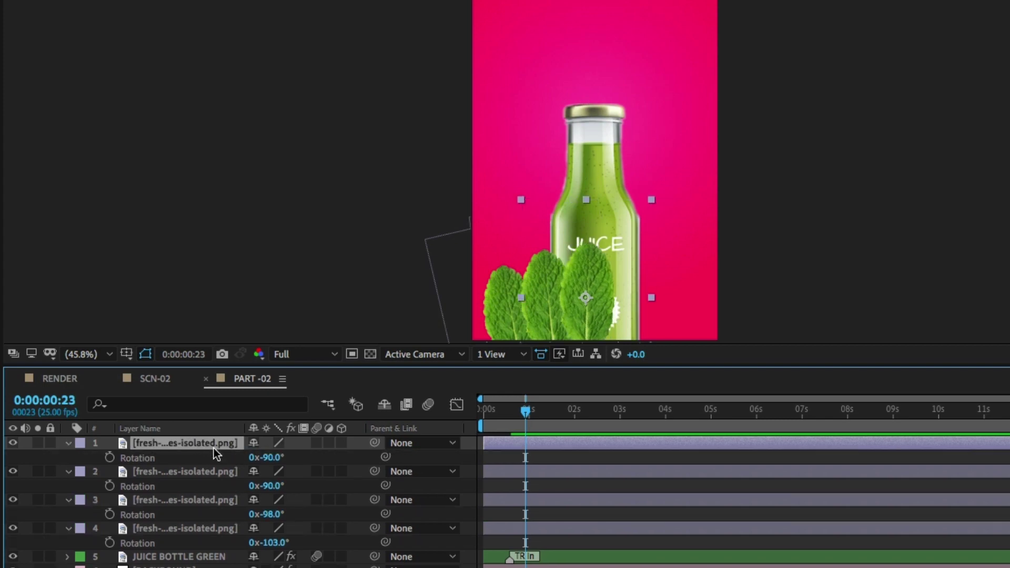
key(shift+Right)
key(shift+Right)
key(shift+Right)
key(shift+Right)
key(shift+Right)
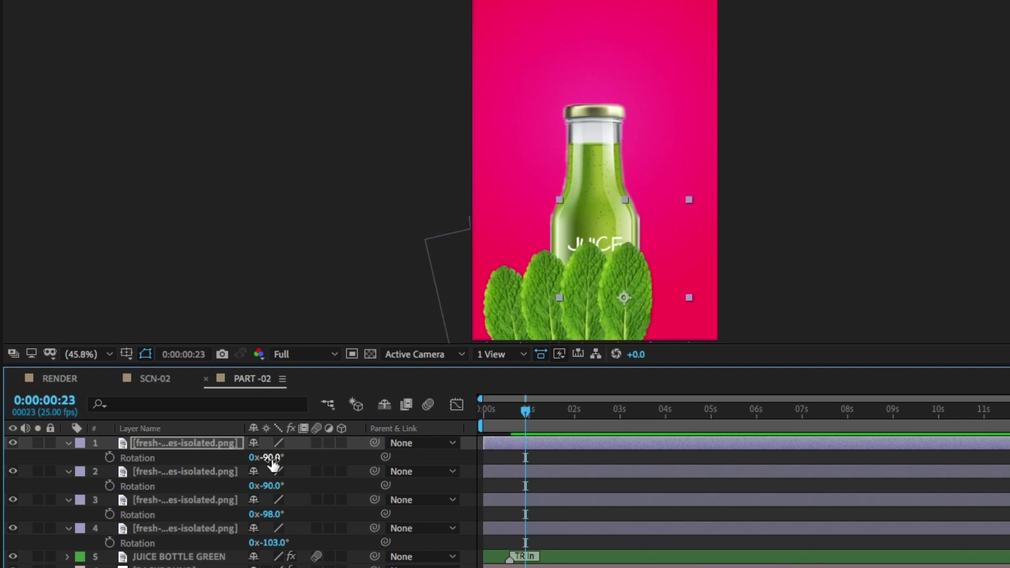
- Nudge the fourth leaf slightly further right and lower it to about the second leaf's height
key(Right)
key(Right)
key(Right)
key(Right)
key(Down)
key(Down)
key(Down)
key(Down)
key(shift+Down)
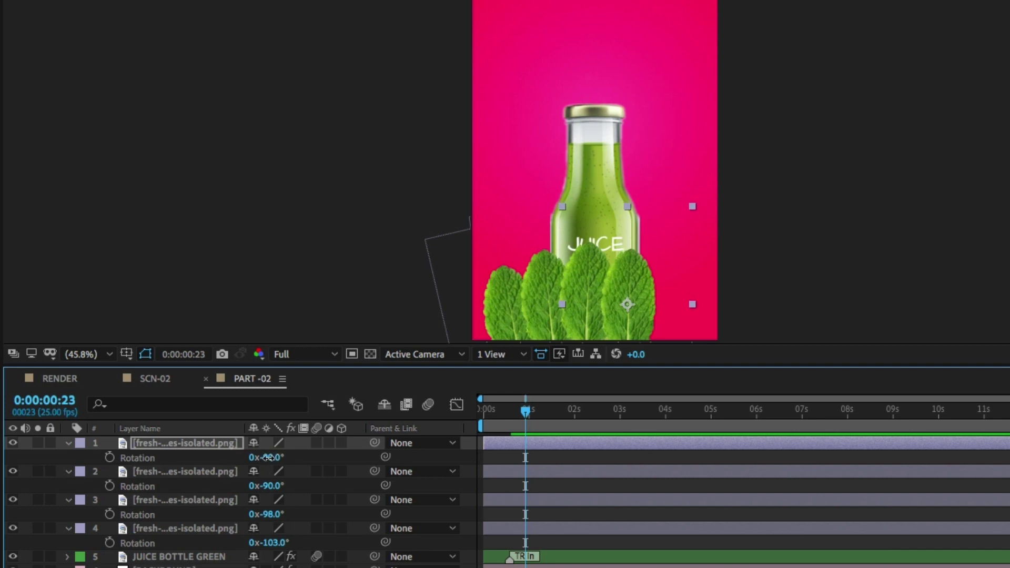
- Set the fourth leaf's rotation to -87°, then duplicate it and shift the copy right to form a fifth leaf
drag(265, 458, 271, 457)
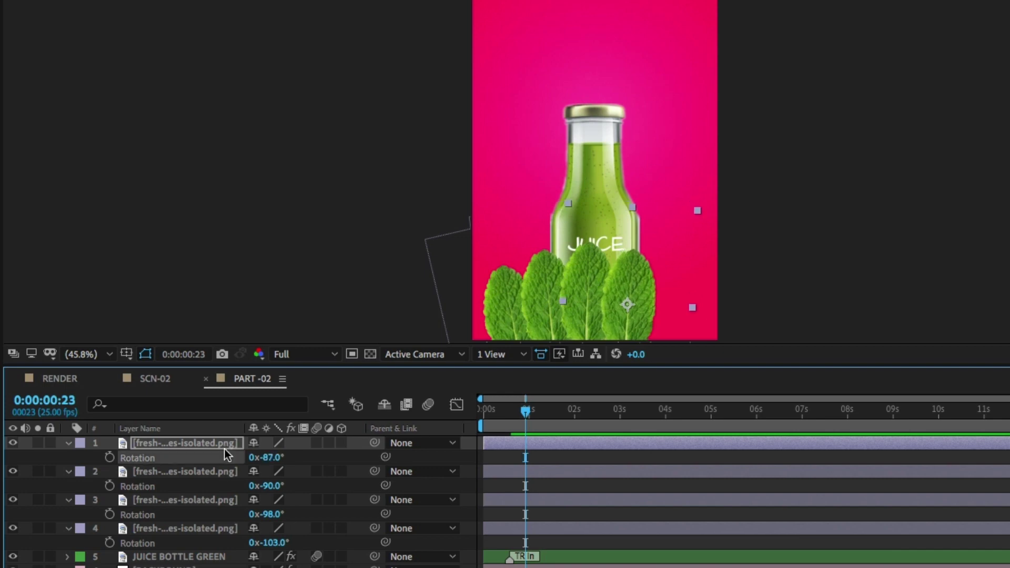
key(ctrl+d)
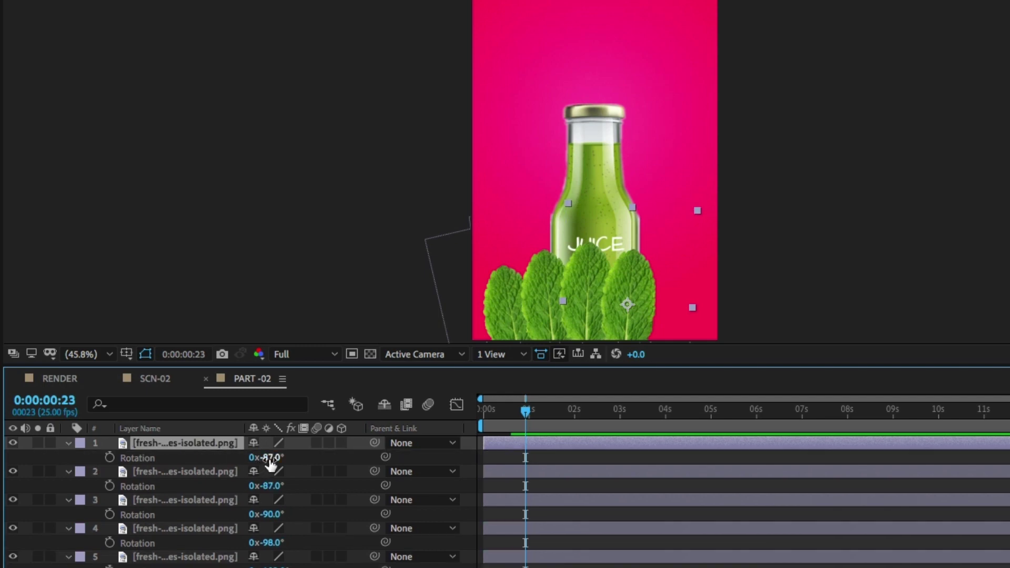
key(shift+Right)
key(shift+Right)
key(shift+Right)
key(shift+Right)
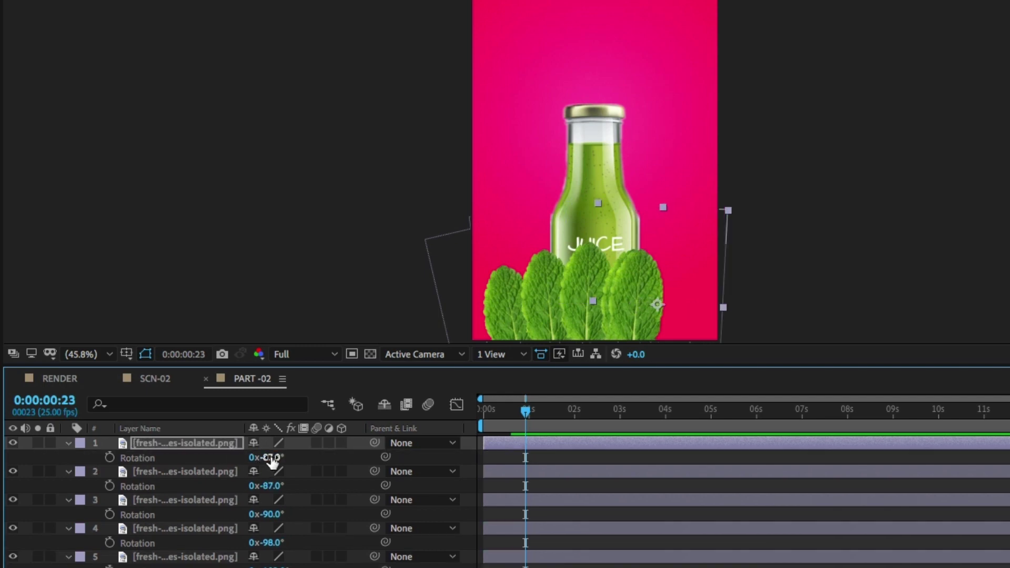
key(shift+Right)
key(shift+Right)
key(shift+Right)
key(shift+Right)
key(shift+Right)
key(shift+Right)
key(shift+Left)
key(shift+Left)
key(shift+Left)
- Lower the fifth leaf to about the first leaf's height and set its rotation to -82°
key(shift+Down)
key(shift+Down)
key(shift+Down)
key(shift+Down)
key(shift+Down)
key(Down)
key(Down)
key(Down)
key(Down)
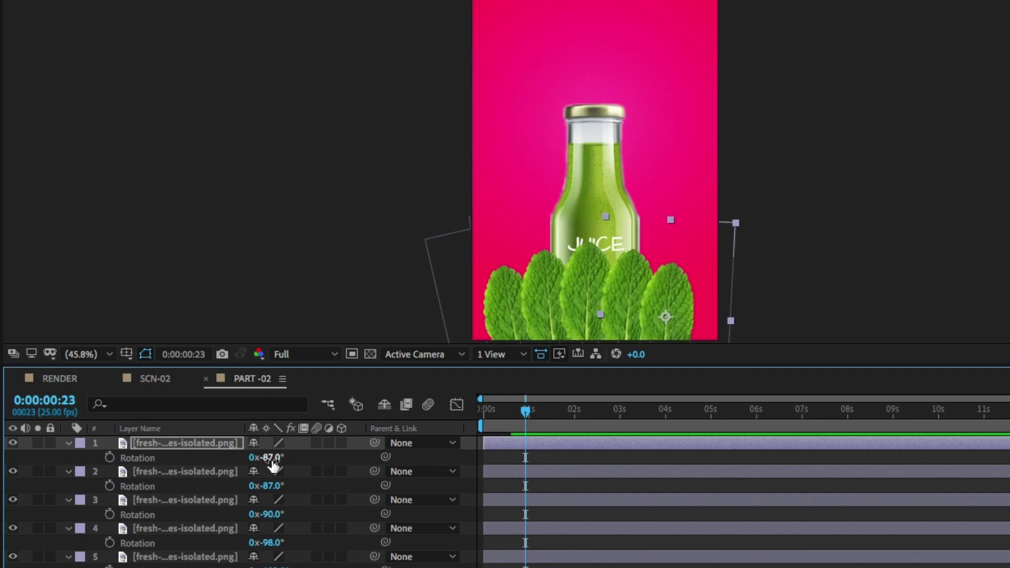
drag(273, 458, 274, 458)
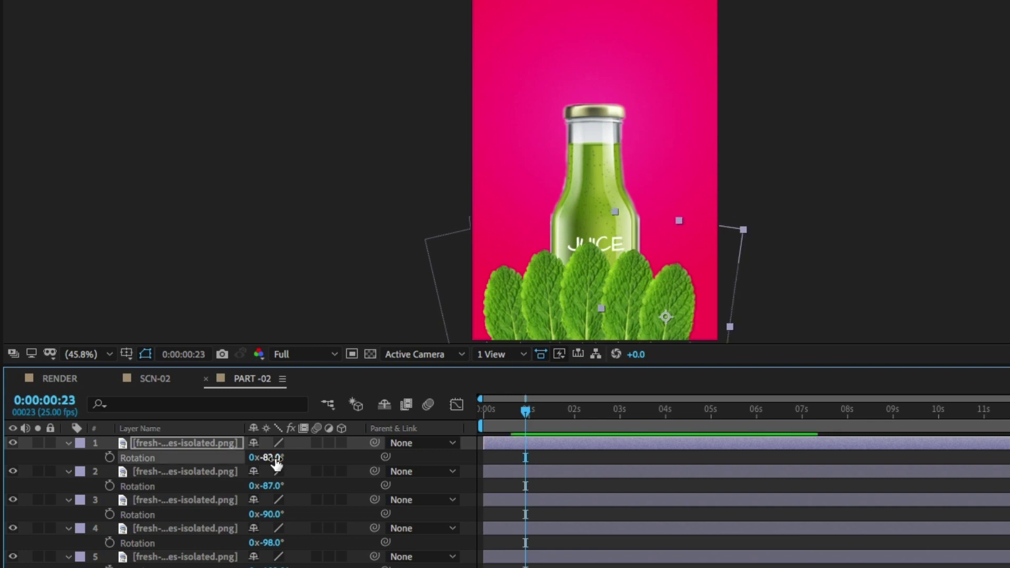
- Collapse the layer properties and shift all five leaf layers slightly right to centre the fan around the bottle
key(super+a)
key(u)
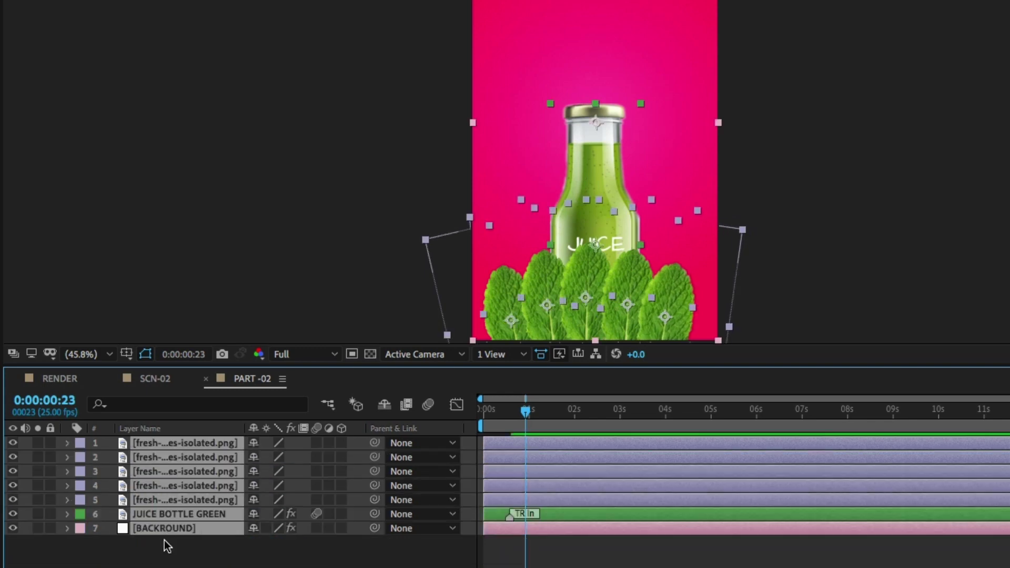
click(180, 559)
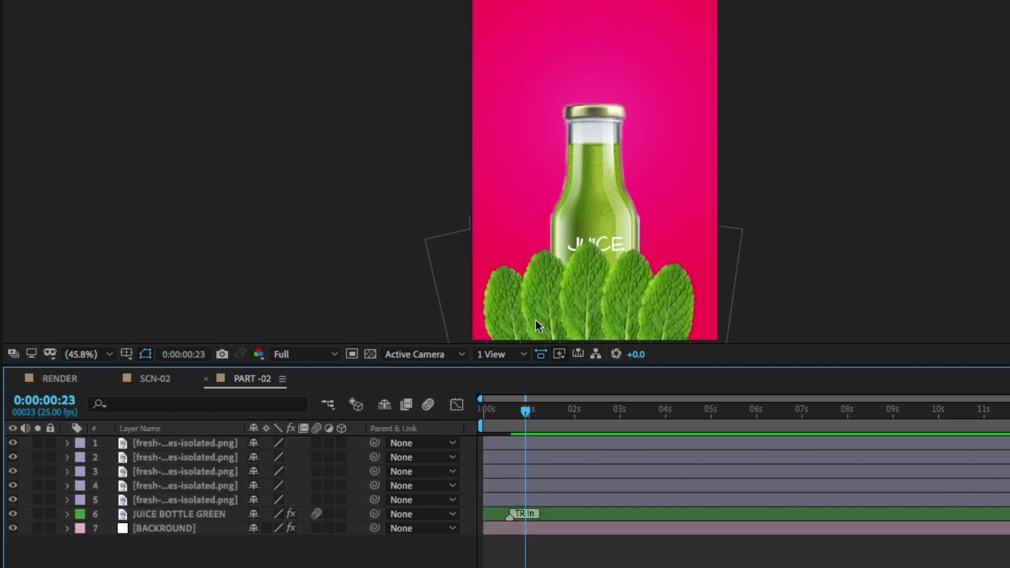
click(220, 439)
shift+click(205, 499)
key(shift+Right)
key(shift+Right)
key(shift+Right)
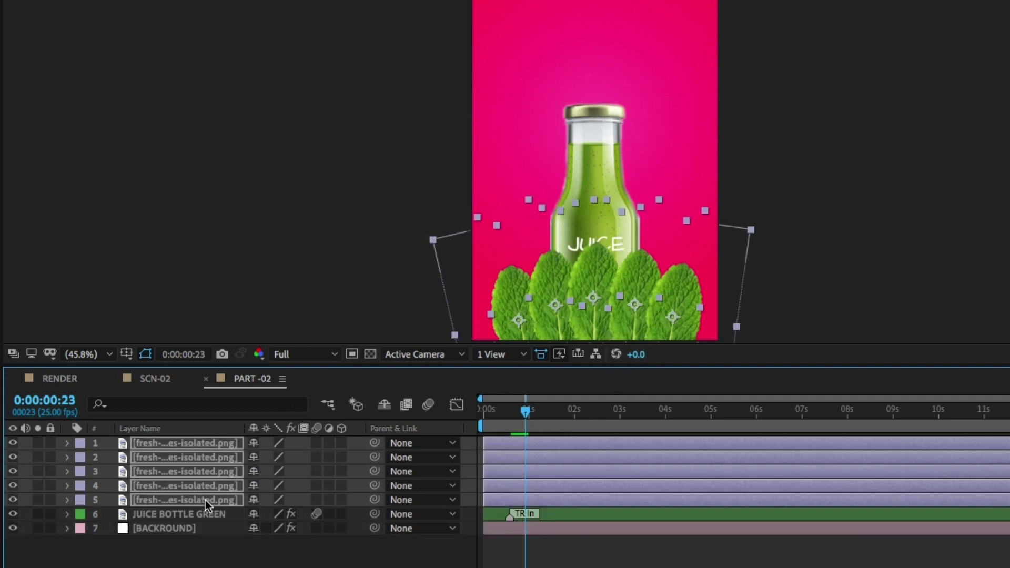
- Pre-compose the five leaf layers as MINT LEAVES and place the new layer behind the bottle, above the background
right_click(197, 444)
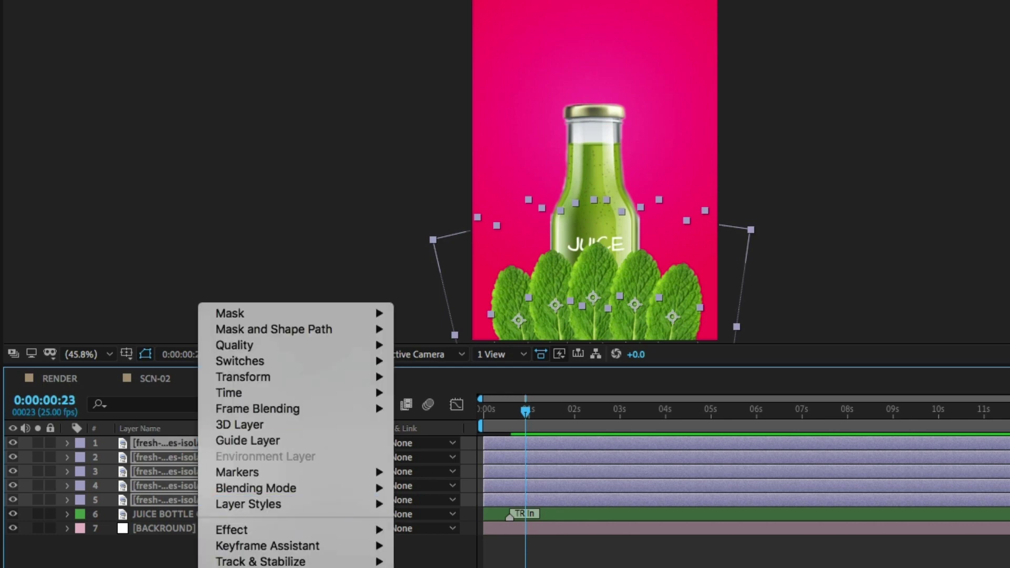
key(super+shift+c)
text(MINT LEAVES)
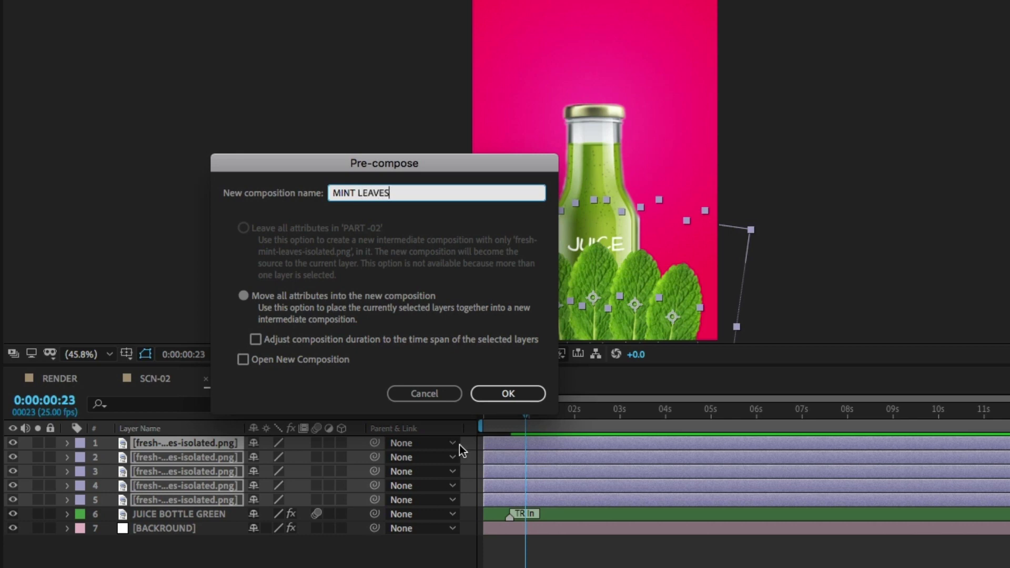
click(498, 395)
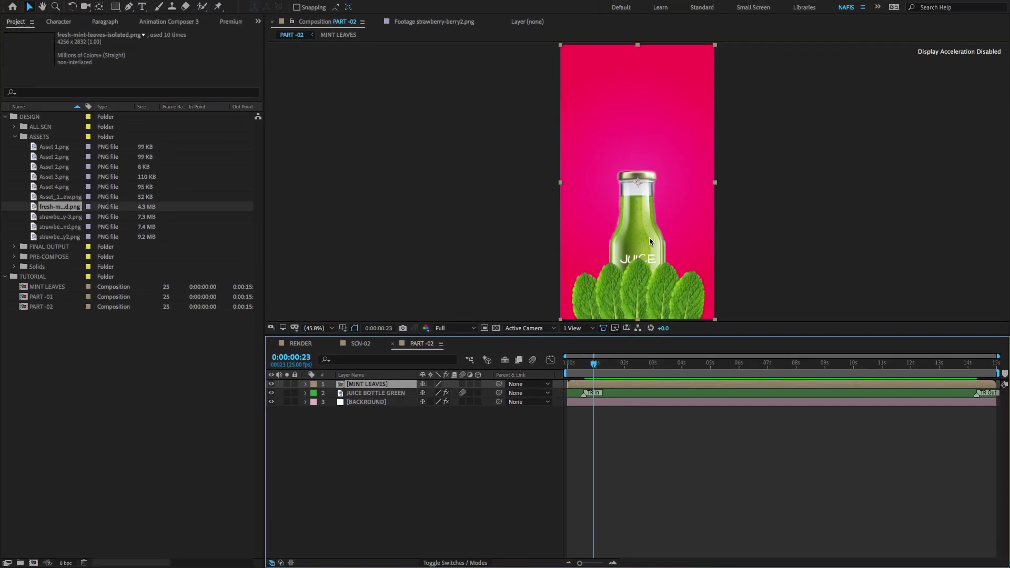
drag(386, 386, 384, 398)
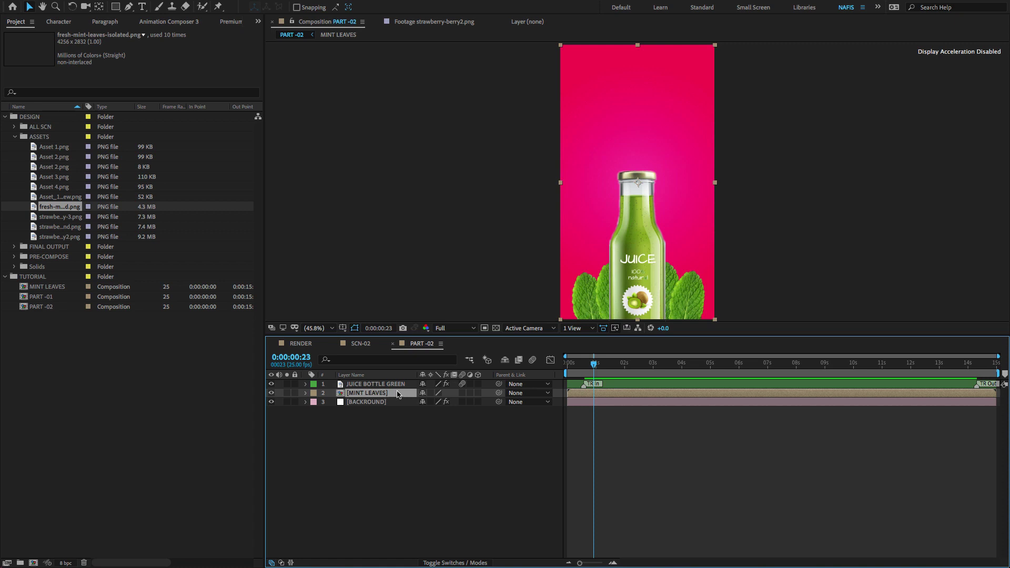
- Inside the MINT LEAVES composition, trim all five leaf layers to start at frame 2
key(Home)
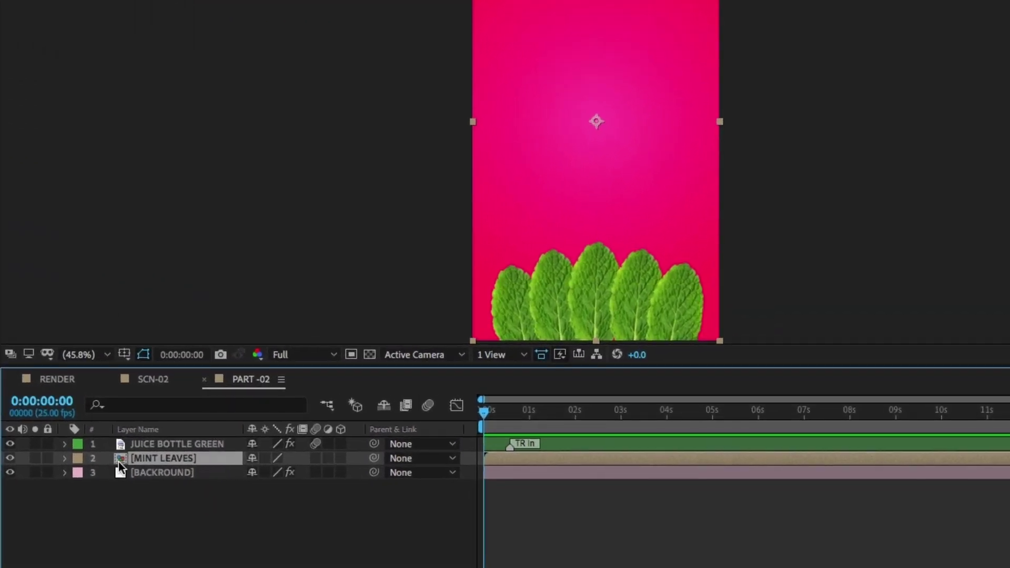
double_click(340, 393)
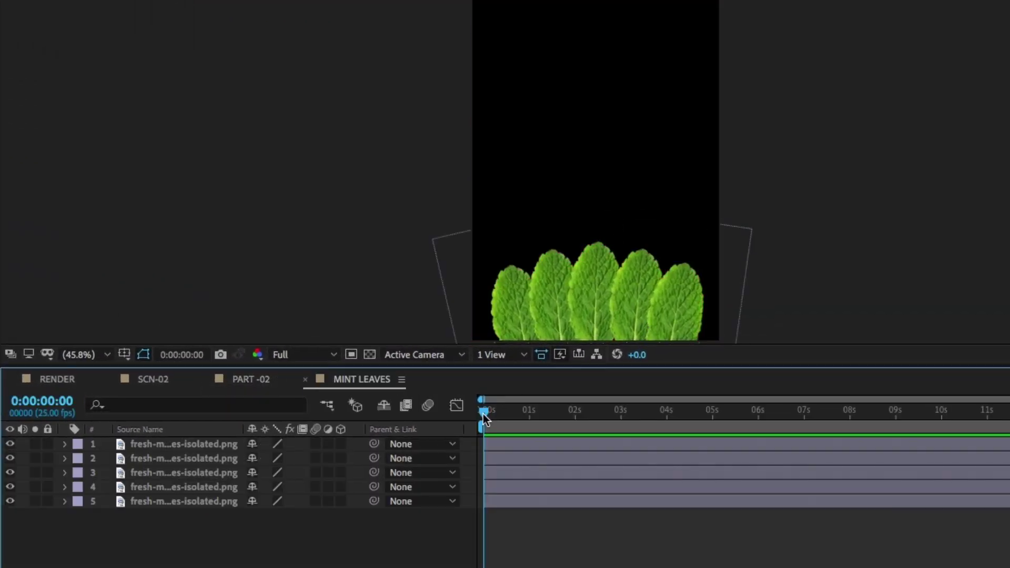
key(=)
key(=)
key(=)
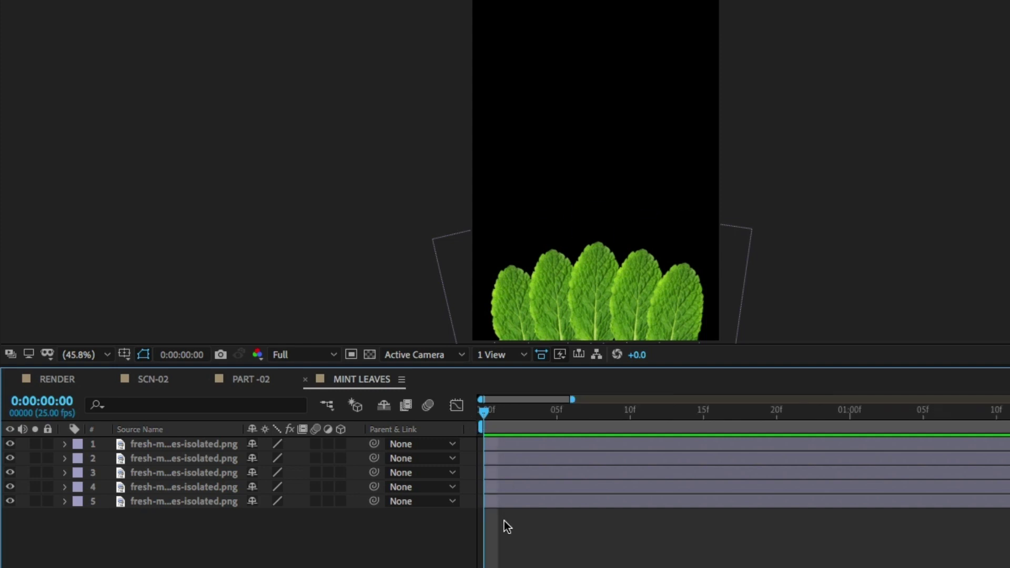
key(Page_Down)
key(Page_Down)
drag(223, 553, 188, 445)
key(alt+bracketleft)
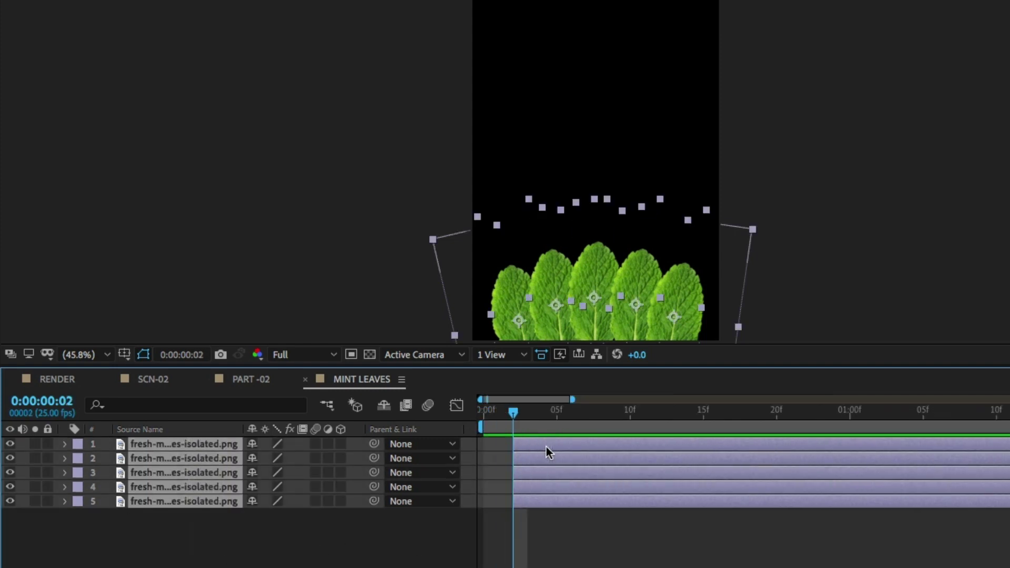
click(274, 532)
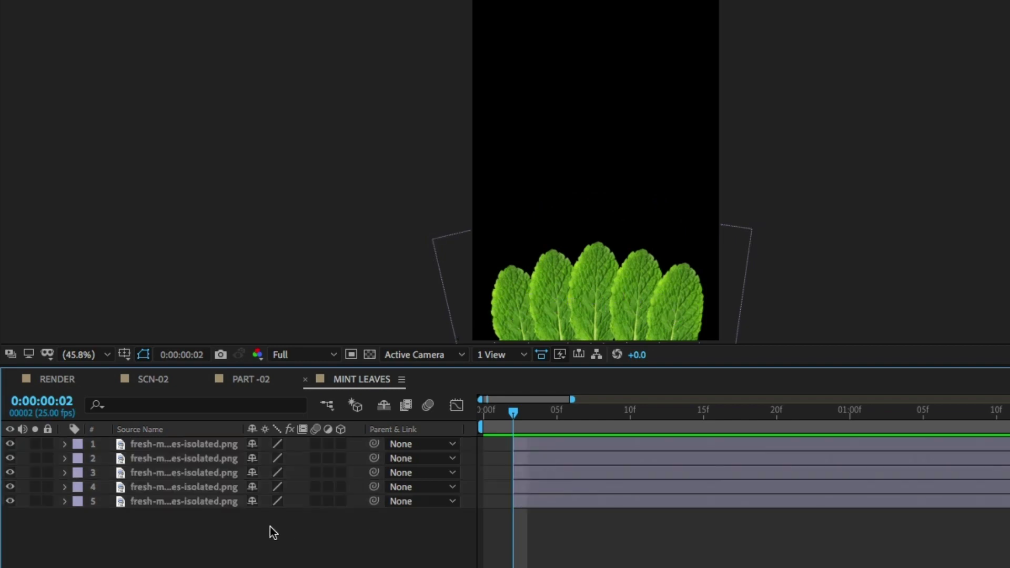
- Trim the second leaf (layer 4) to start at frame 4 and the middle leaf (layer 3) at frame 6
key(Page_Down)
key(Page_Down)
click(560, 485)
key(alt+bracketleft)
key(Page_Down)
- Trim the fourth leaf (layer 2) to start at frame 8 and the fifth leaf (layer 1) at frame 10
key(Page_Down)
click(562, 468)
key(alt+bracketleft)
key(Page_Down)
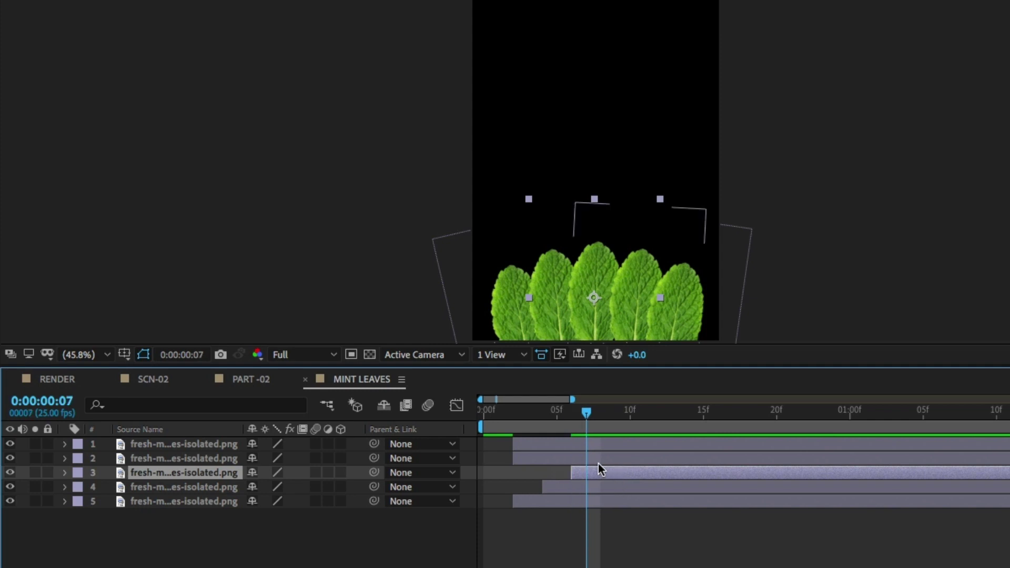
key(Page_Down)
click(580, 459)
key(alt+bracketleft)
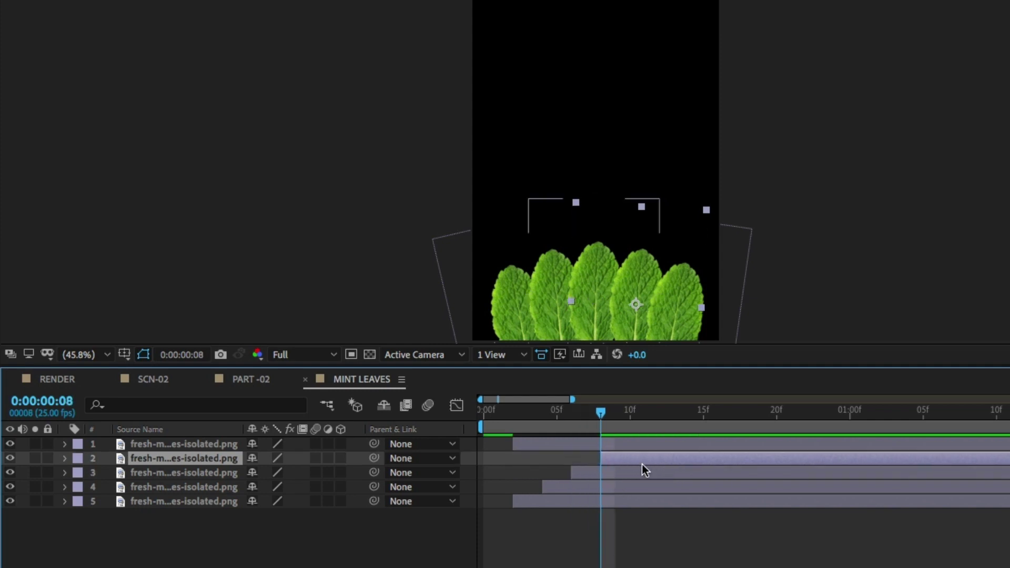
key(Page_Down)
key(Page_Down)
click(635, 450)
key(alt+bracketleft)
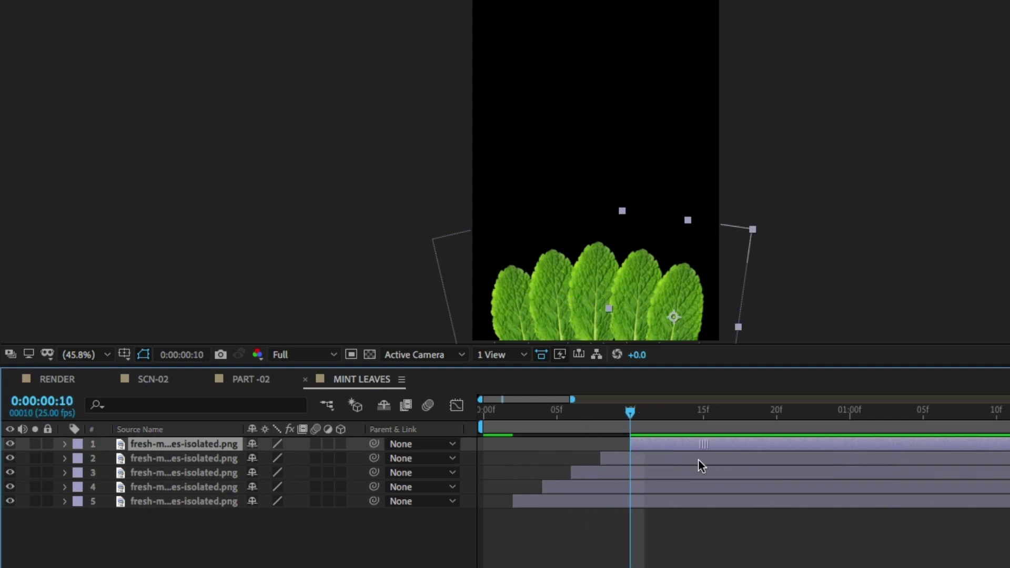
- Select all the leaf layers and preview the staggered leaf entrance from the first frame
drag(244, 564, 199, 442)
key(Home)
drag(571, 192, 92, 147)
key(space)
key(space)
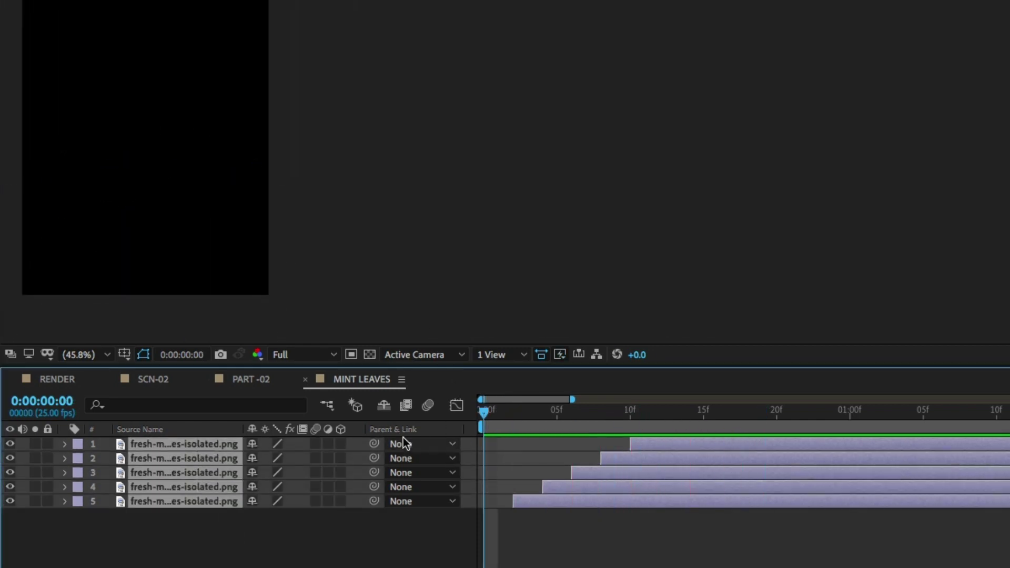
key(space)
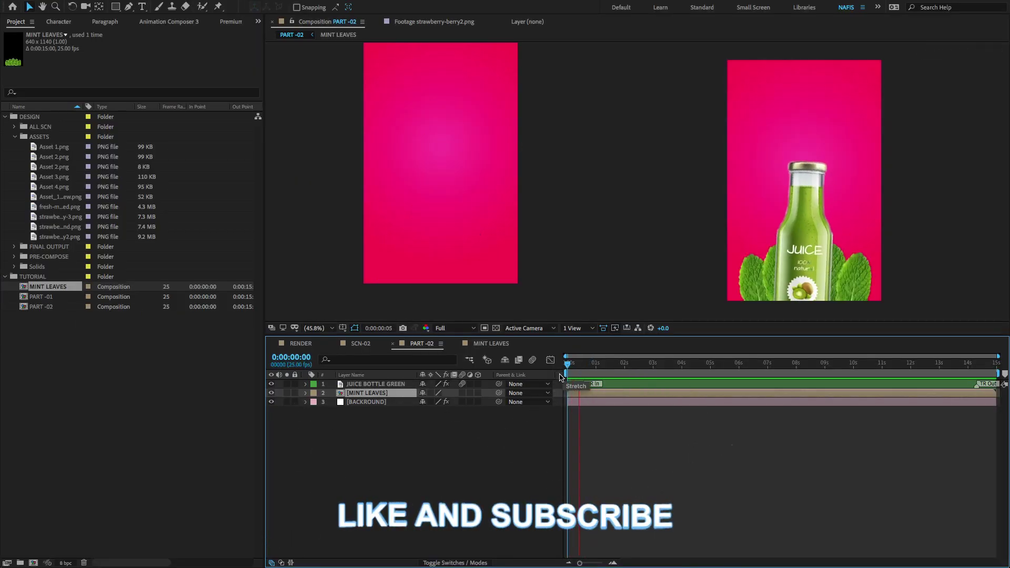
- Examine the text behind the bottle in the SCN-02 composition at 0:00:01:13 and return to PART -02
click(361, 343)
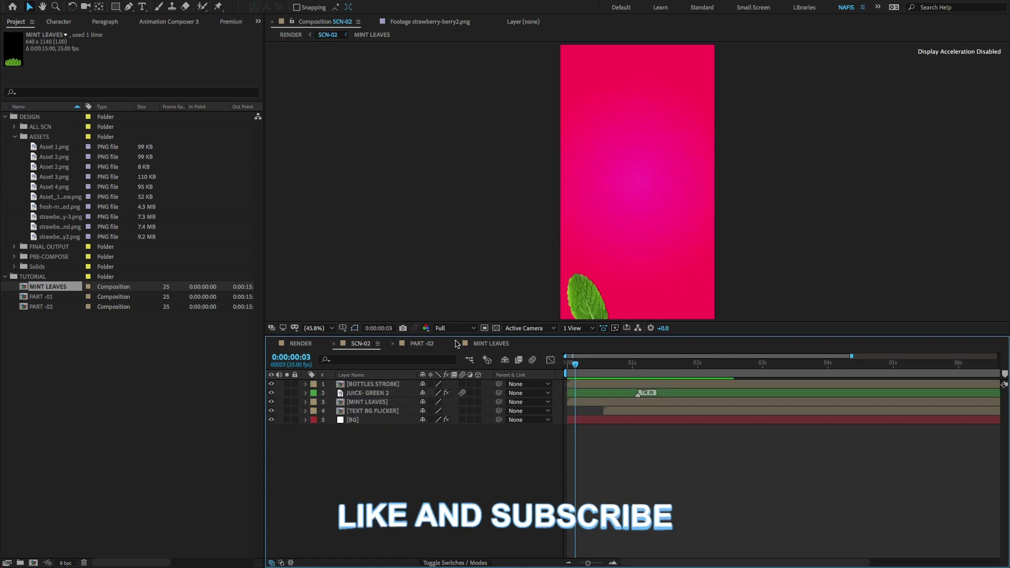
drag(575, 364, 666, 365)
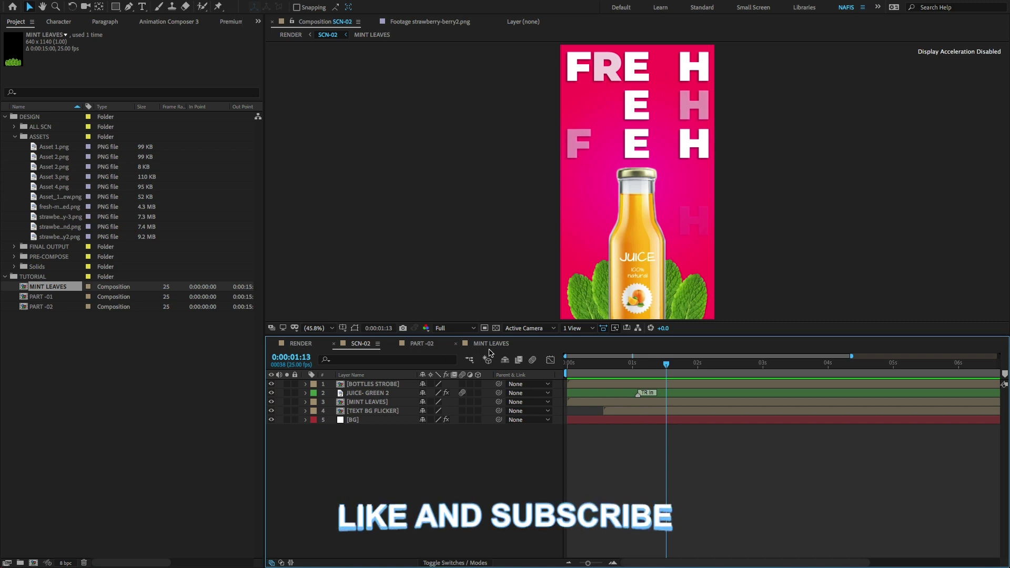
click(455, 344)
click(426, 343)
- Add the white title text FRESH in Montserrat Black near the upper edge of the composition
click(142, 6)
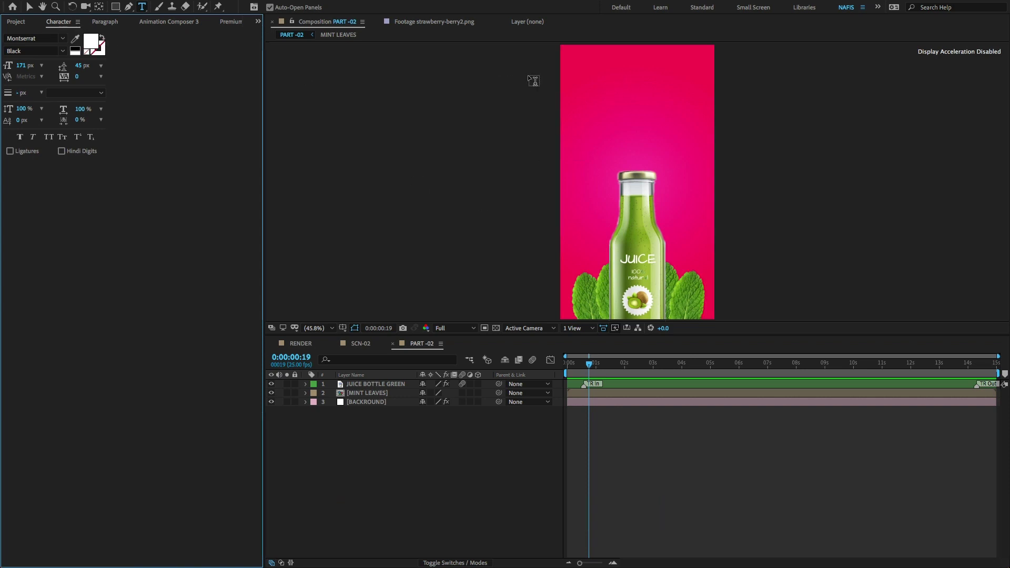
click(619, 87)
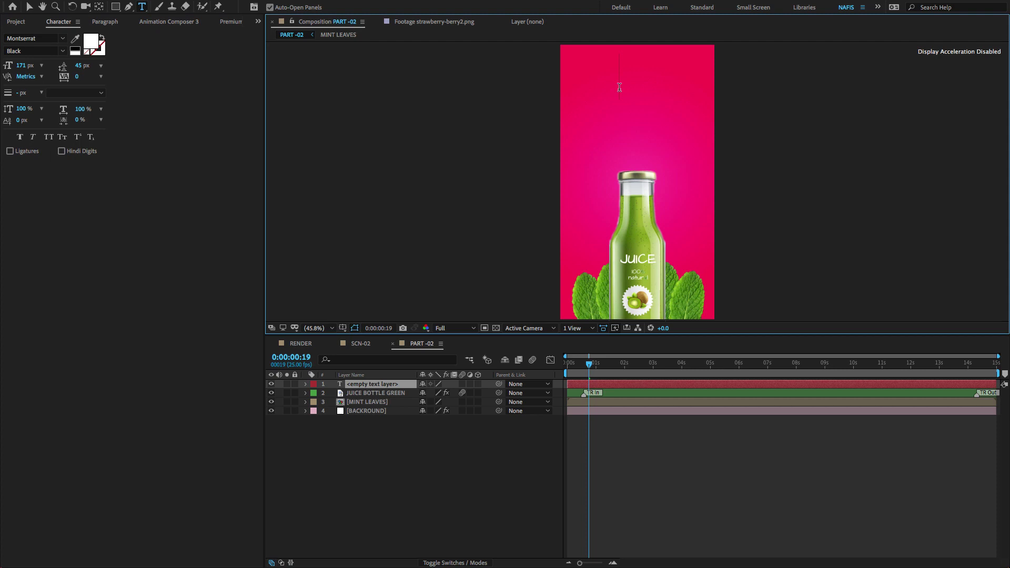
text(FRESG=)
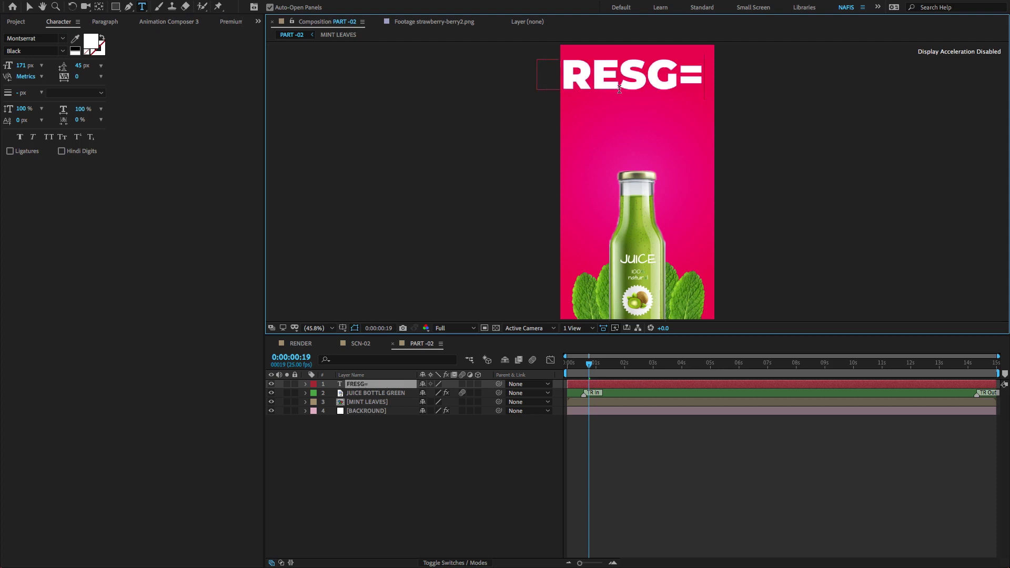
key(BackSpace)
key(BackSpace)
text(H)
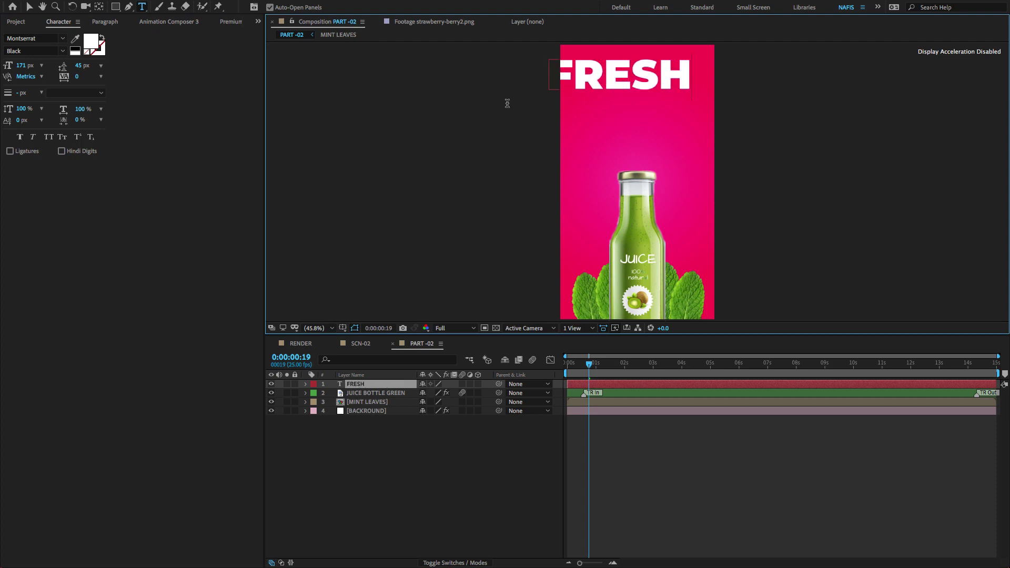
click(29, 6)
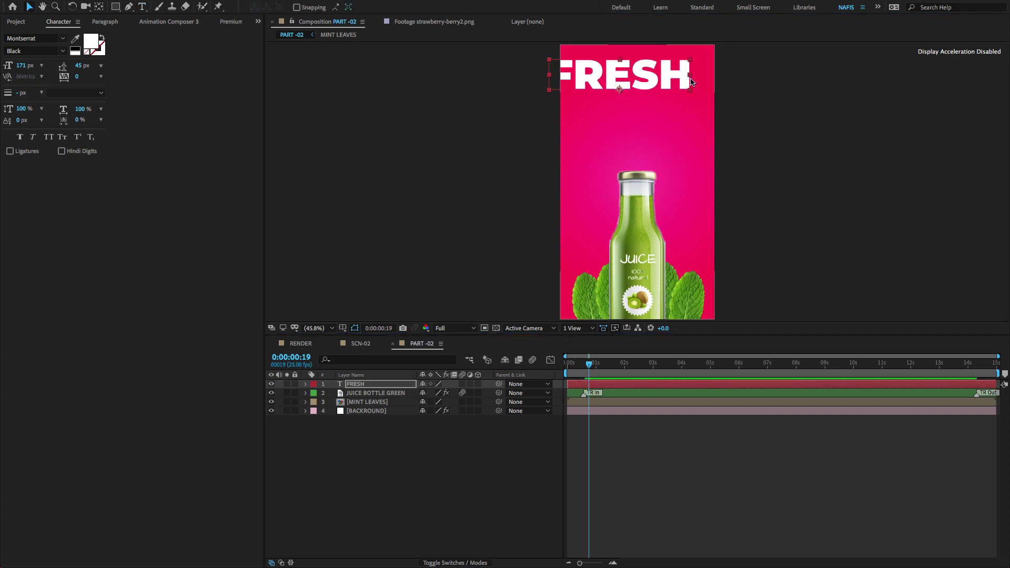
- Align the FRESH text to the composition's centre, both horizontally and vertically
mouse_move(652, 70)
mouse_down()
mouse_move(688, 68)
mouse_move(670, 65)
mouse_up()
key(Caps_Lock)
click(258, 22)
click(280, 104)
key(Caps_Lock)
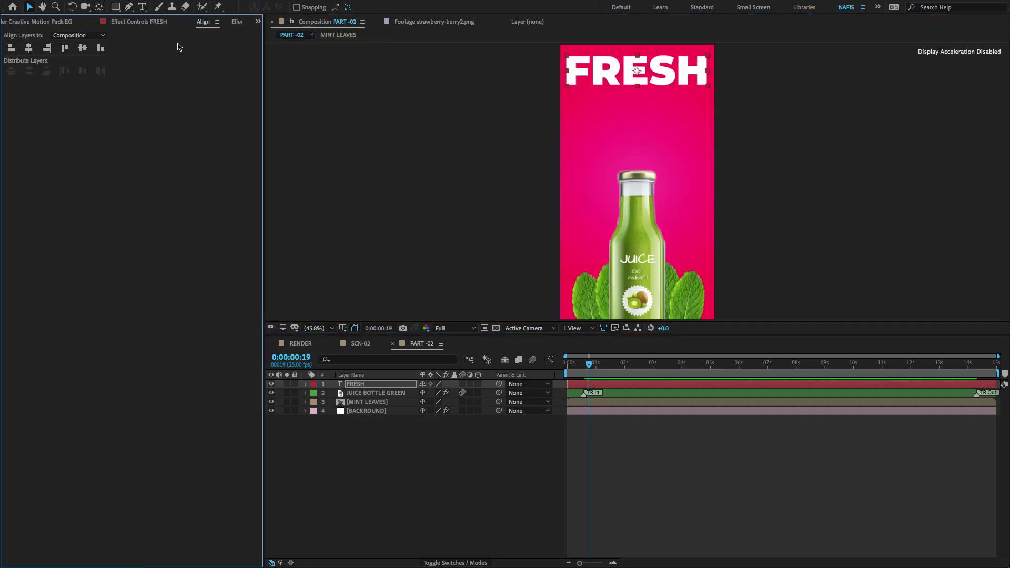
click(28, 48)
click(82, 48)
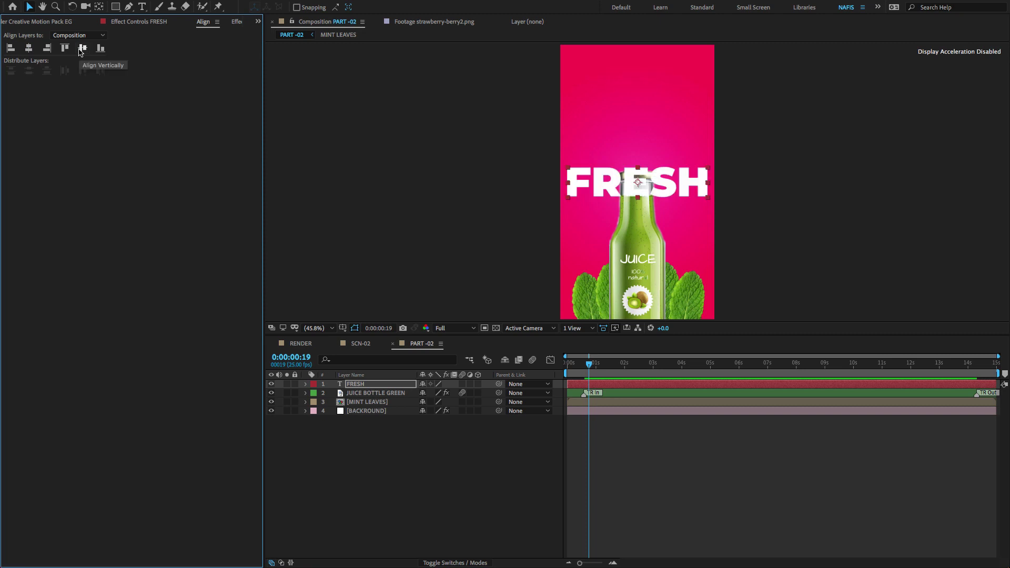
- Move the centred FRESH text straight up to just below the composition's upper edge
key(shift+Up)
key(shift+Up)
key(shift+Up)
key(shift+Up)
key(shift+Up)
key(shift+Up)
key(shift+Up)
key(shift+Up)
key(shift+Up)
key(shift+Up)
key(shift+Up)
key(shift+Up)
key(shift+Up)
key(shift+Up)
key(shift+Up)
key(shift+Up)
key(shift+Up)
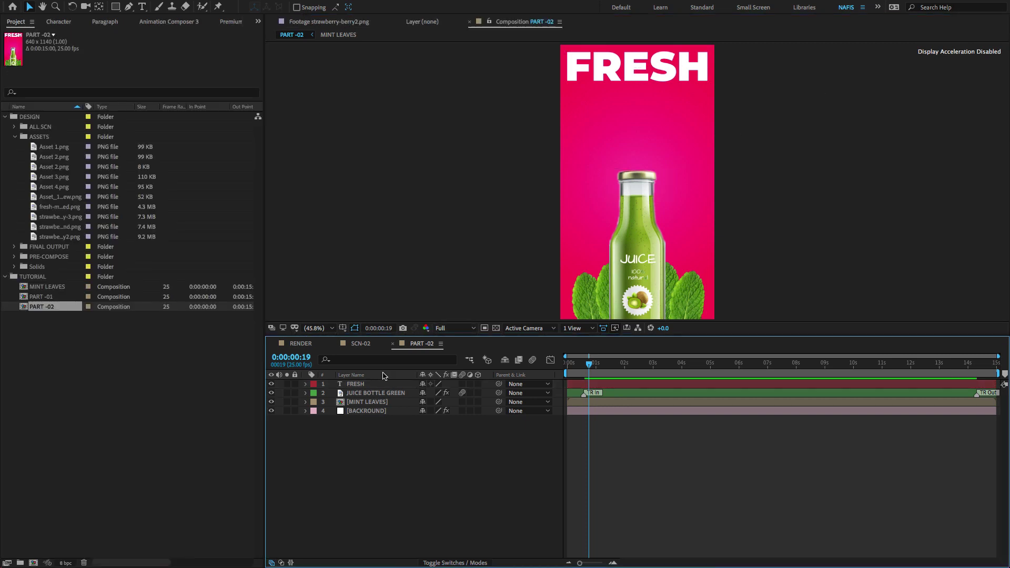
- Duplicate the FRESH text layer and select the original beneath the copy
click(377, 384)
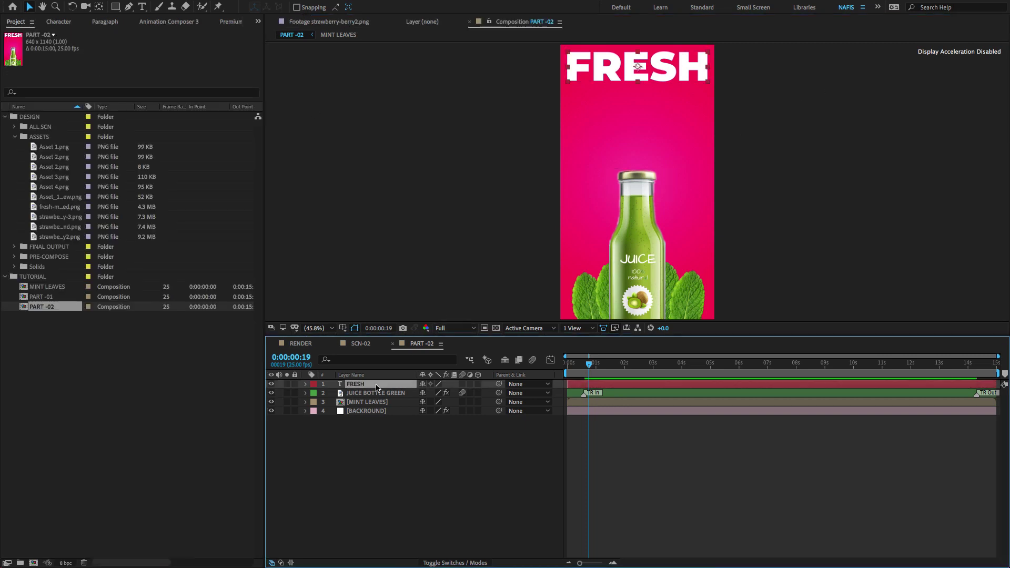
key(ctrl+d)
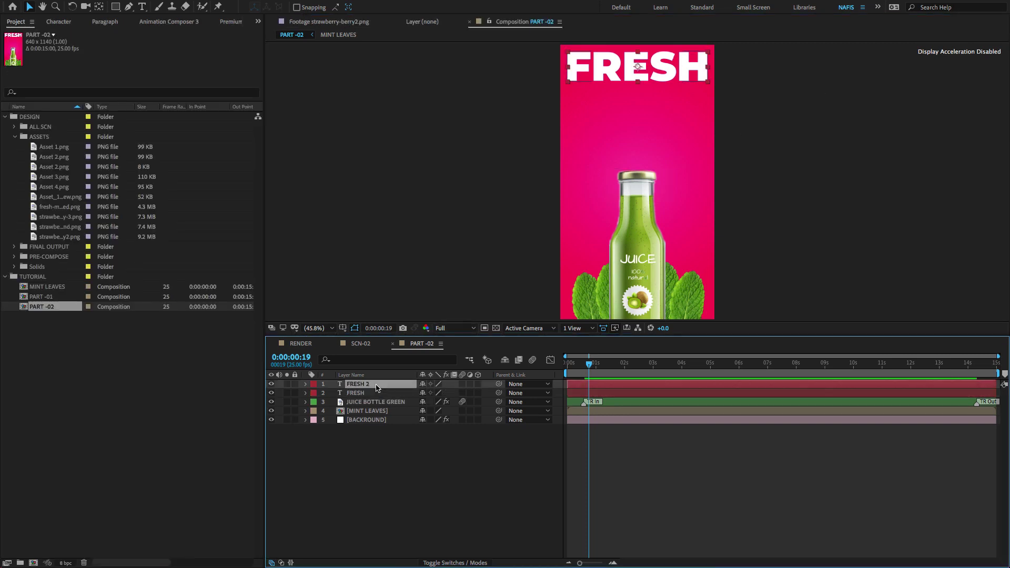
click(363, 395)
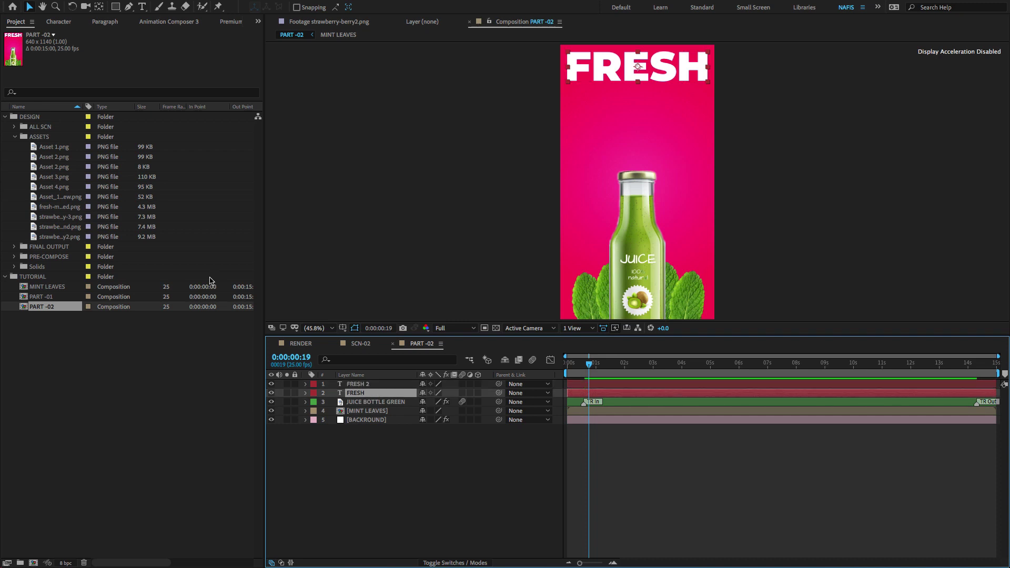
- Swap the original FRESH text's fill and stroke to make a white outline, and hide the FRESH 2 layer
click(58, 21)
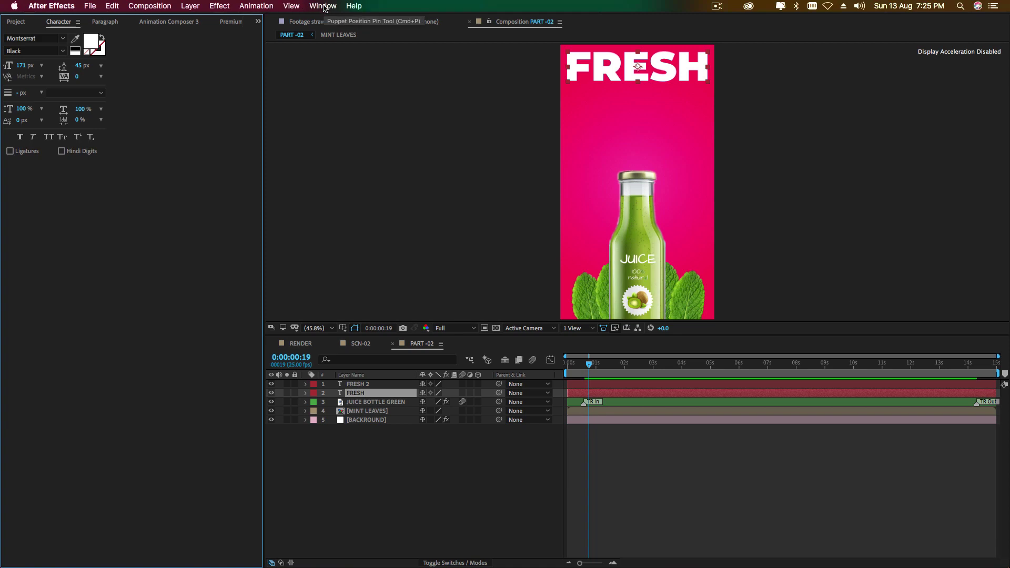
click(323, 6)
click(128, 120)
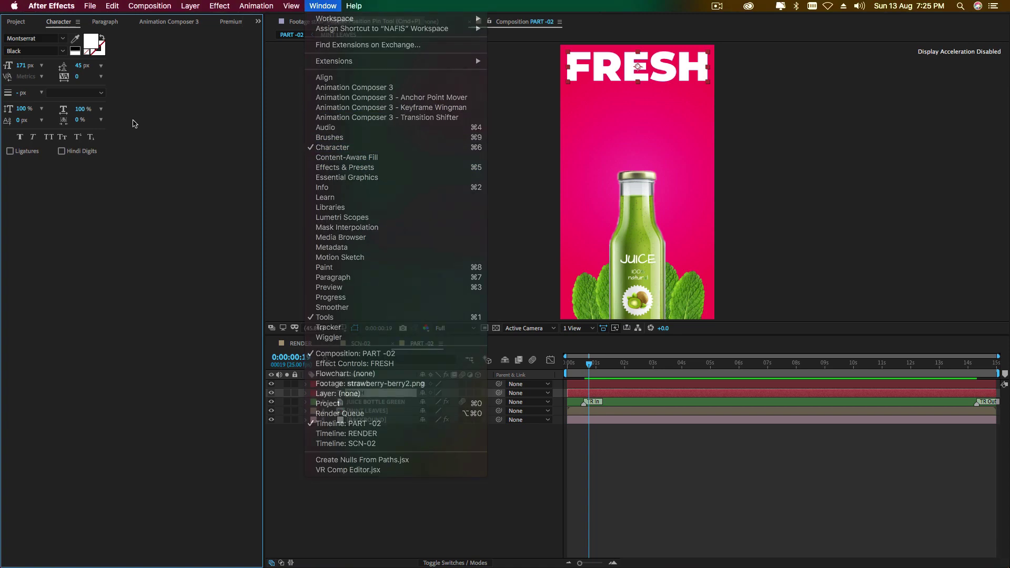
click(102, 39)
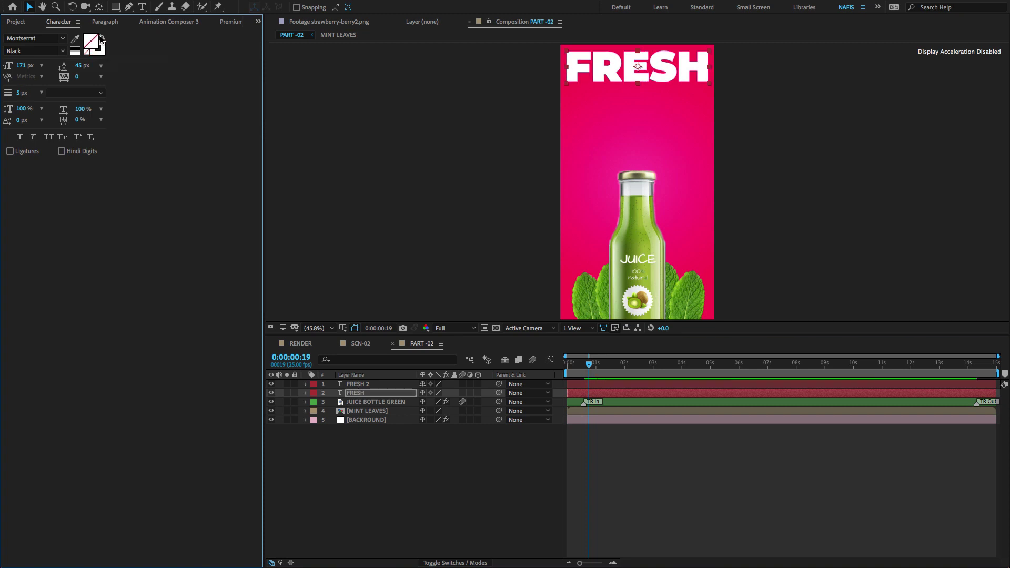
click(271, 385)
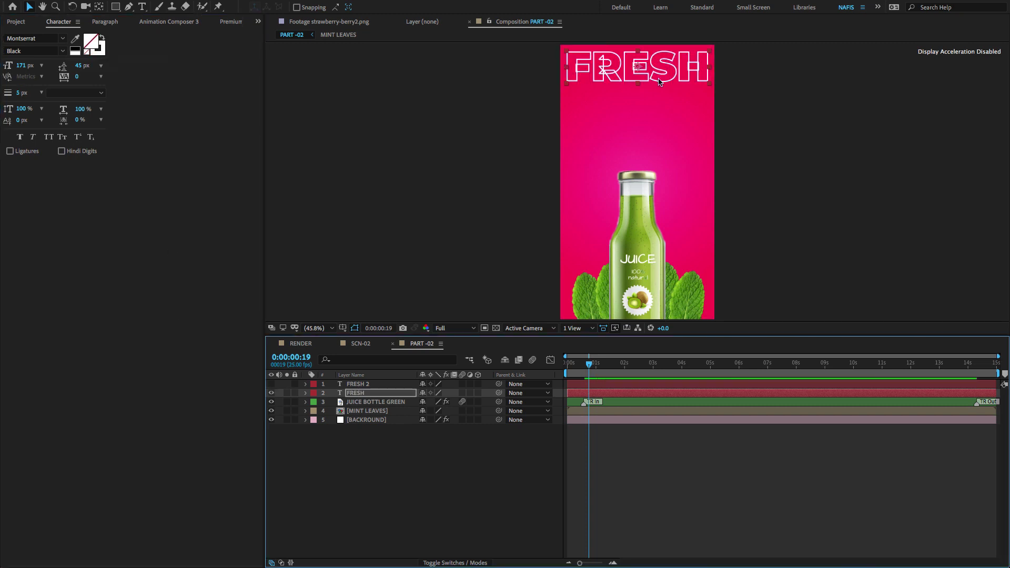
- Set the outlined FRESH text's stroke width to 4 px and show the FRESH 2 layer again
click(19, 94)
text(4)
key(Return)
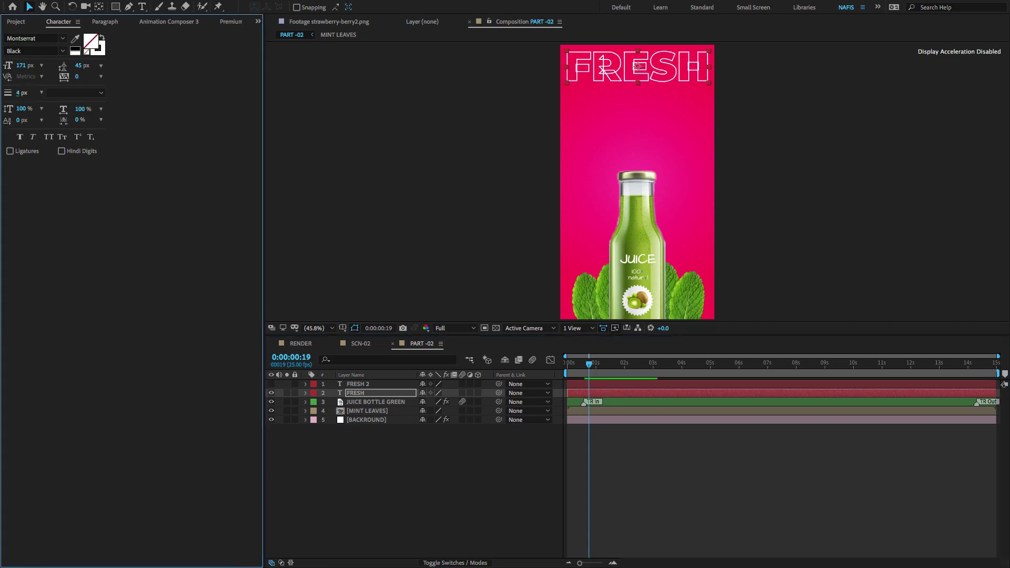
mouse_move(20, 93)
mouse_down()
mouse_move(38, 93)
mouse_move(17, 95)
mouse_up()
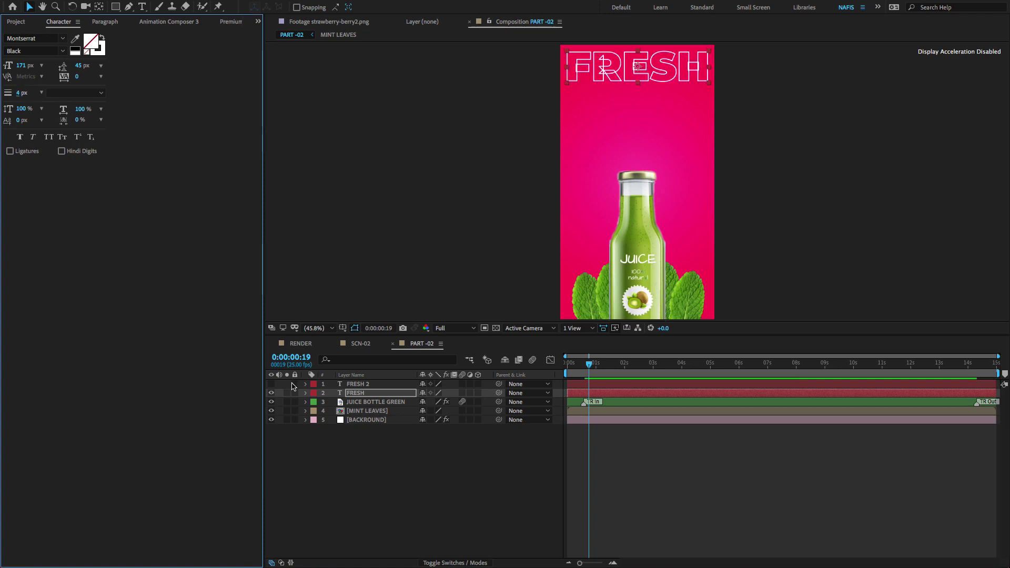
click(272, 384)
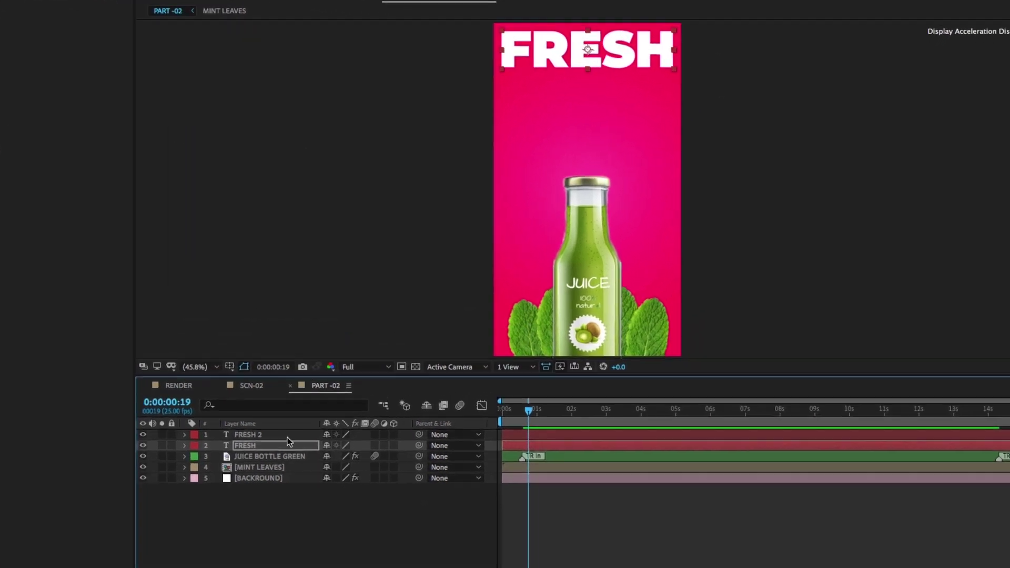
- Add an Opacity text animator to the FRESH 2 layer and set its opacity to 0%
click(286, 436)
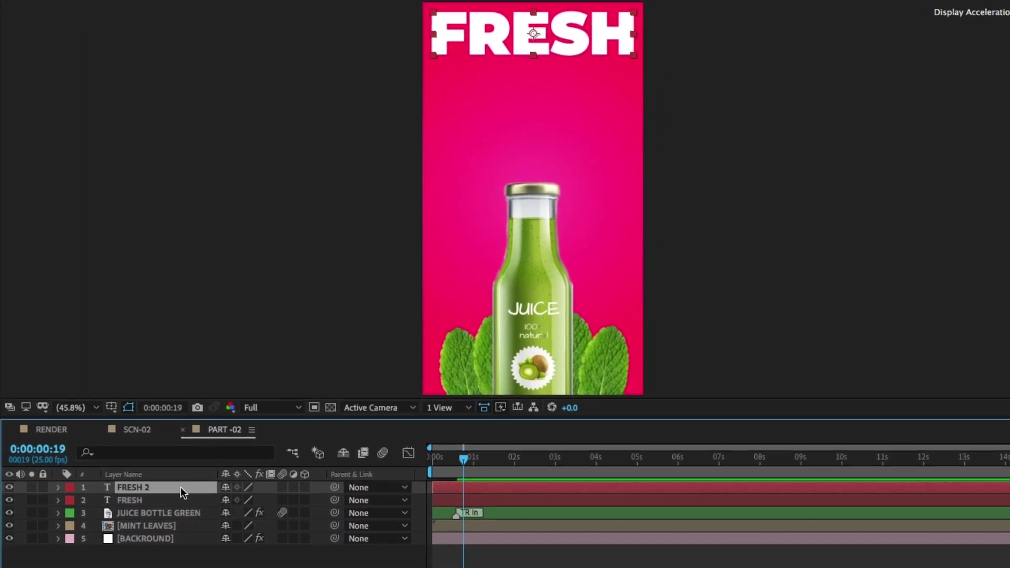
click(57, 487)
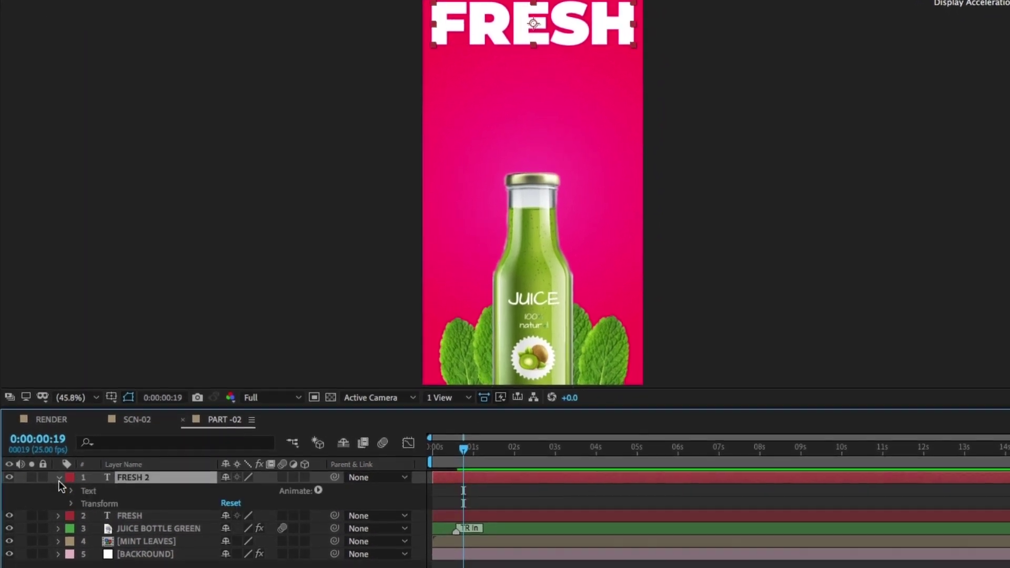
click(318, 408)
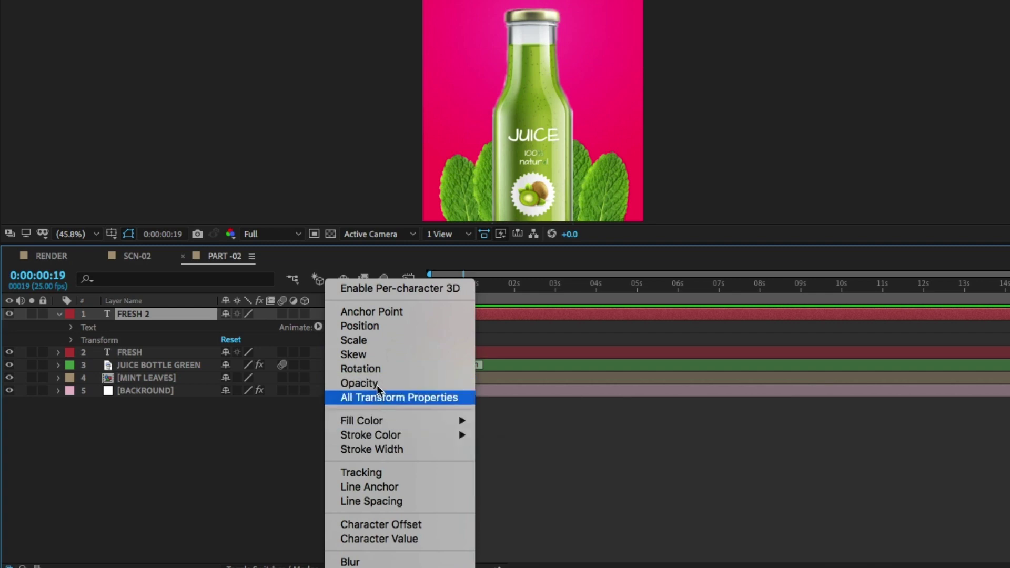
click(377, 383)
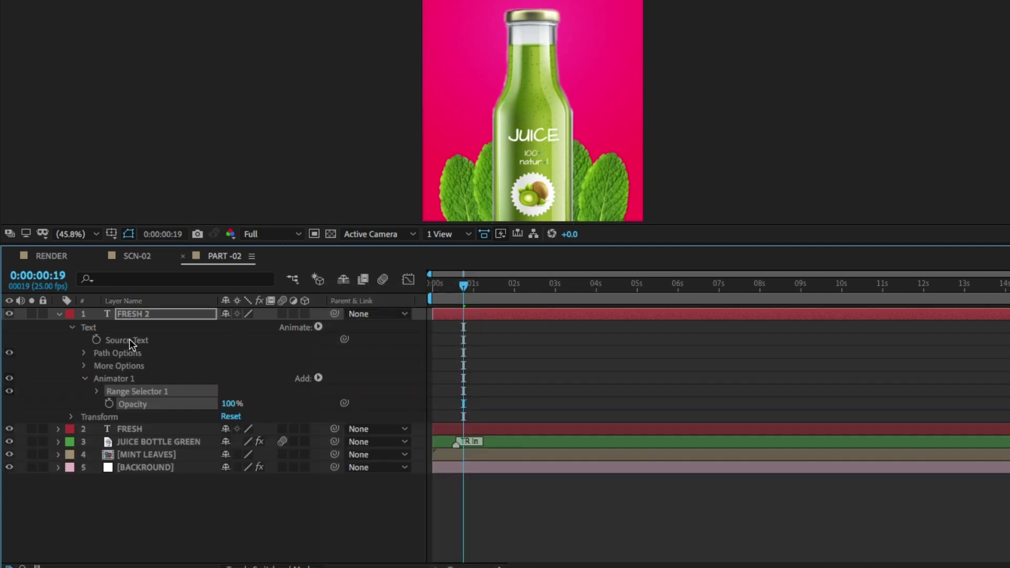
click(232, 404)
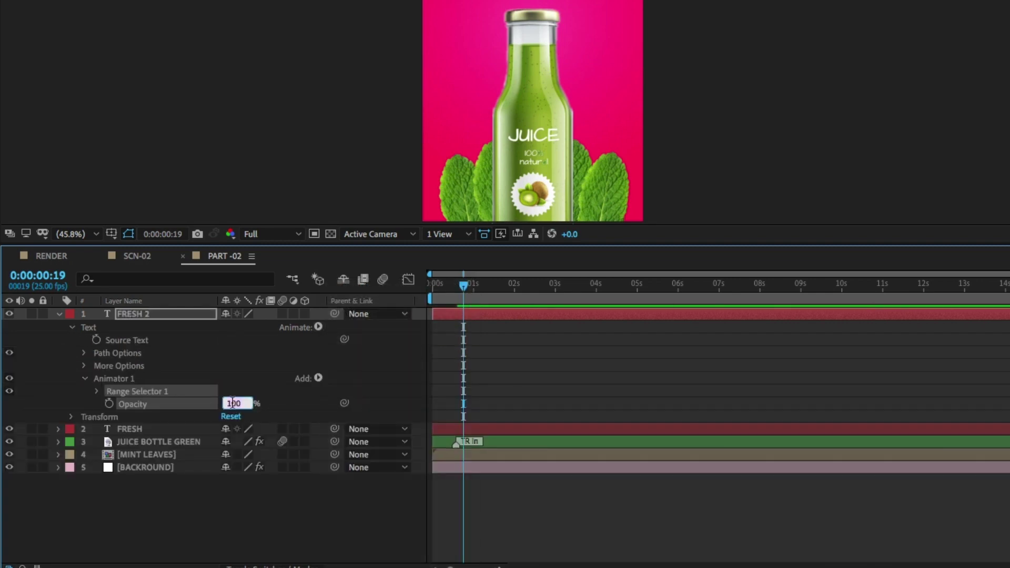
key(Return)
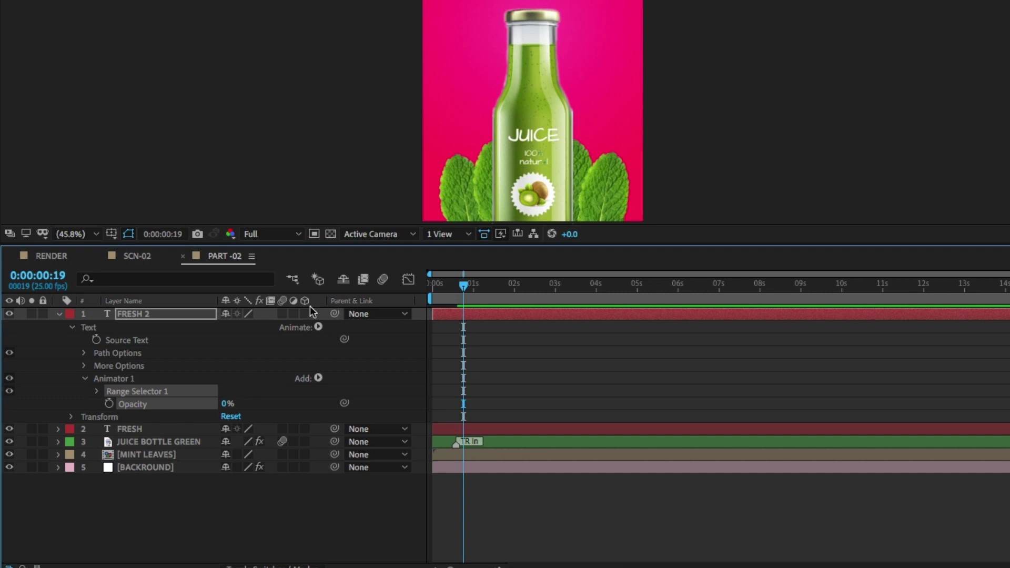
- Return to the start of the composition and turn on Randomize Order for FRESH 2's Range Selector 1
drag(463, 288, 425, 298)
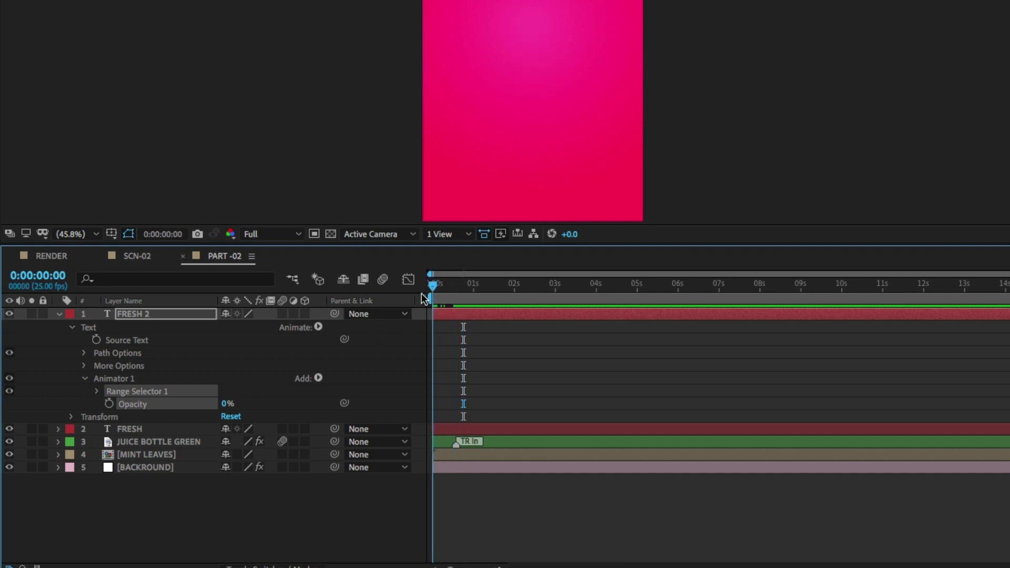
click(98, 392)
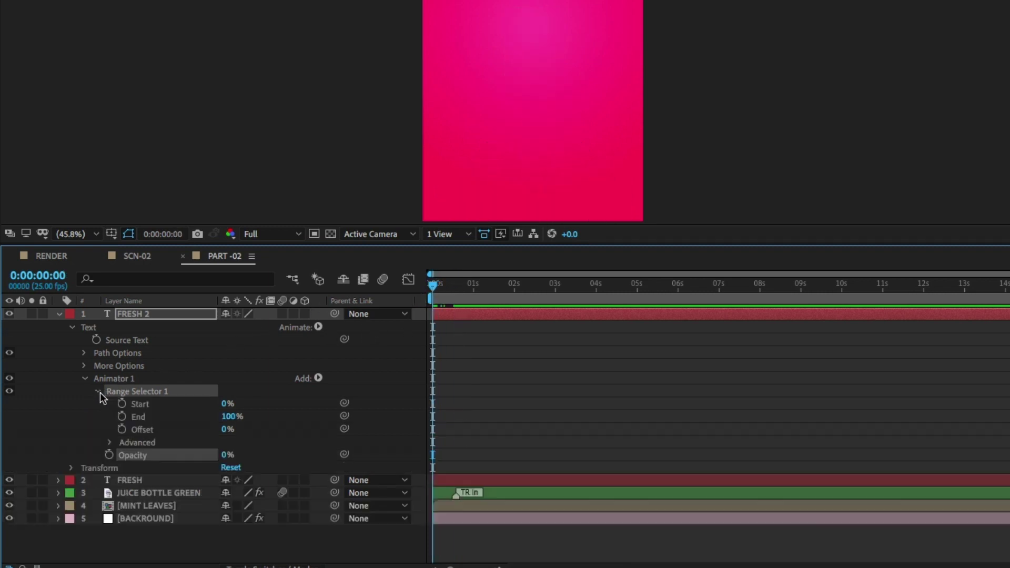
click(110, 443)
scroll(158, 450, down, 3)
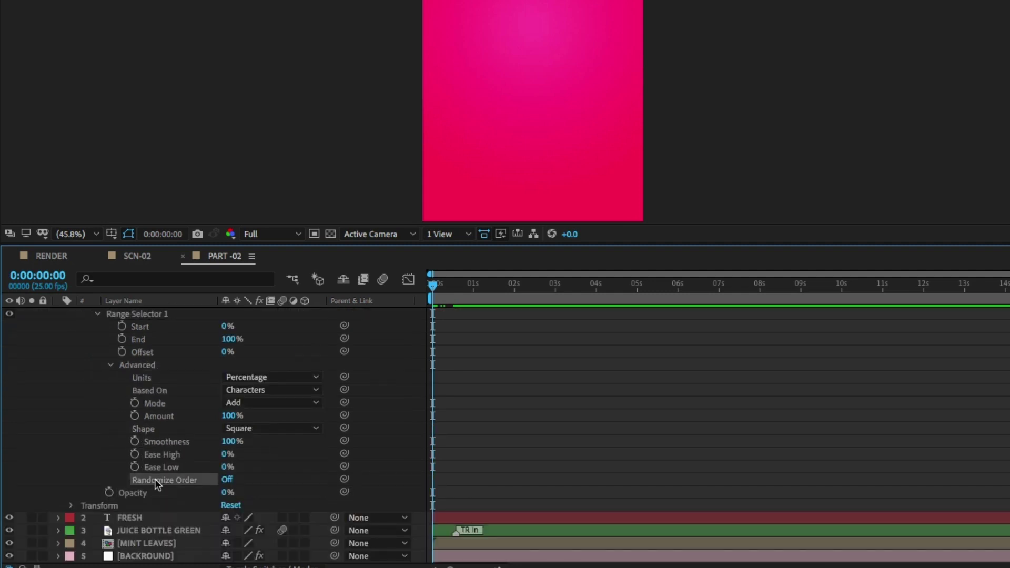
click(228, 481)
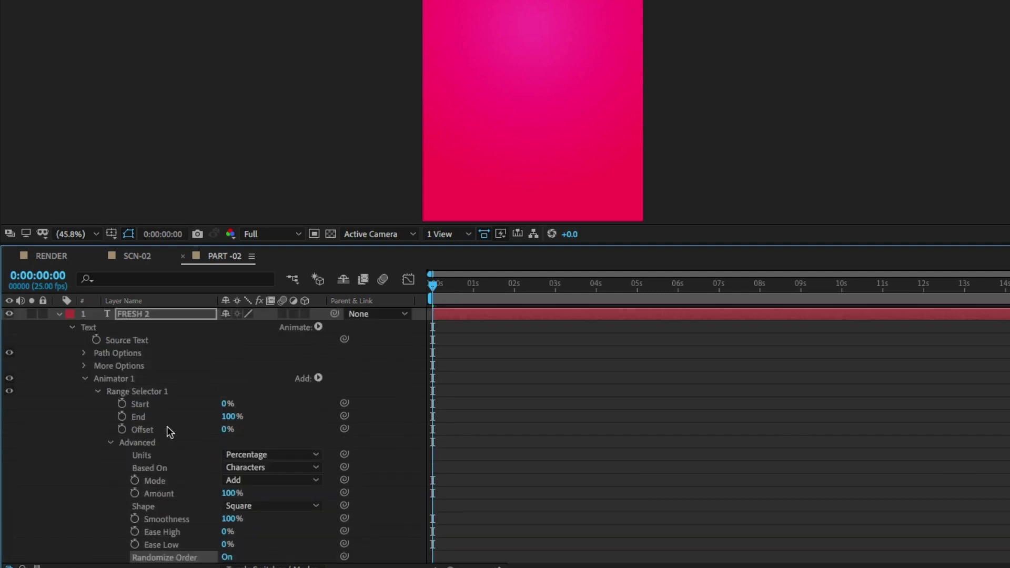
- Keyframe the range selector's Start at 0% on frame 0 and at 85% on frame 11
click(122, 403)
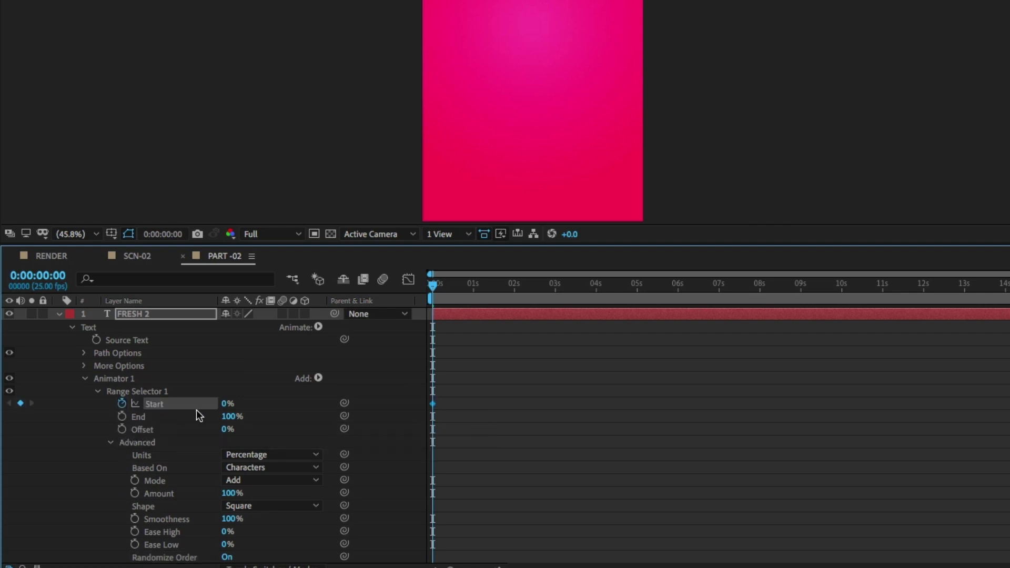
drag(457, 286, 450, 288)
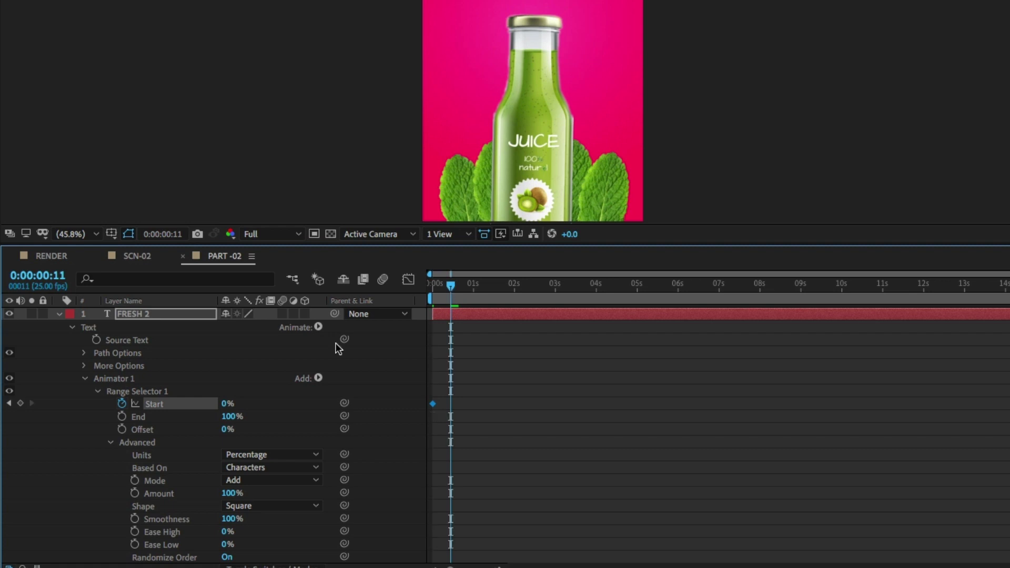
click(226, 403)
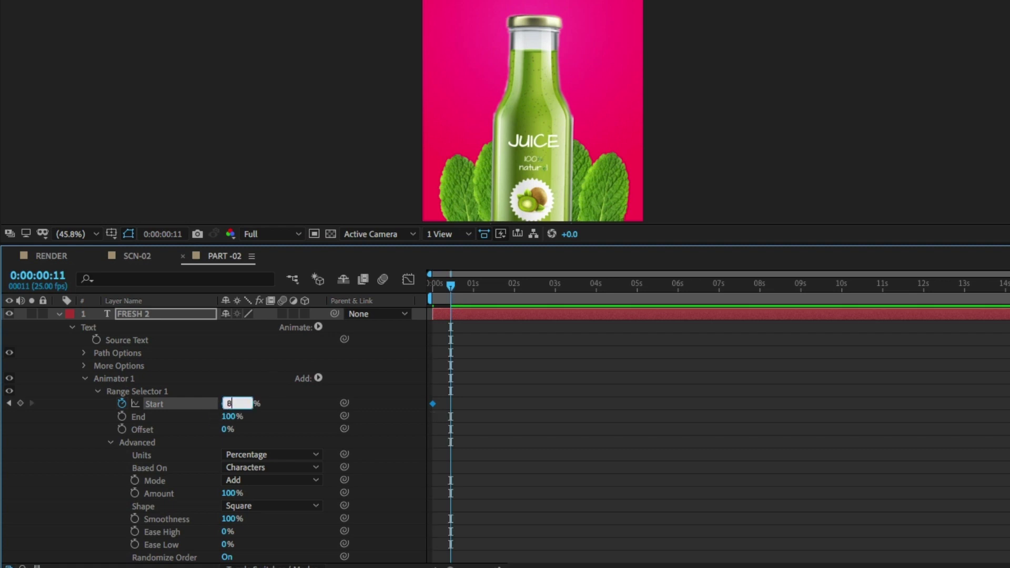
text(85)
key(Return)
- Play the composition from the start to check the random letter reveal against the outlined text
drag(550, 25, 221, 74)
drag(450, 286, 400, 285)
key(space)
drag(471, 286, 408, 291)
key(space)
click(475, 285)
drag(472, 281, 451, 295)
- Add the expression time*20 to the Random Seed of FRESH 2's range selector
scroll(449, 357, down, 1)
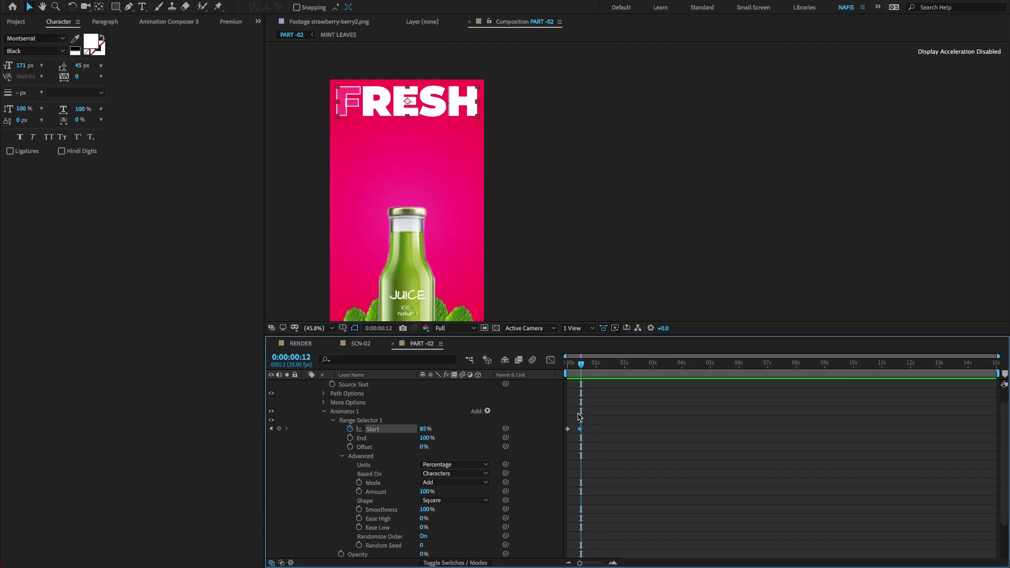
scroll(579, 417, down, 5)
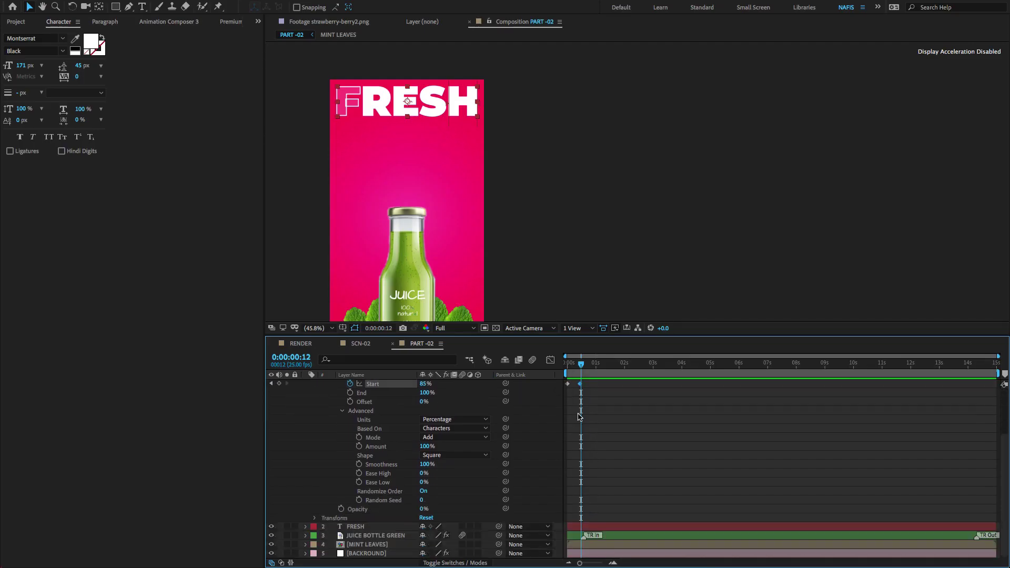
click(381, 494)
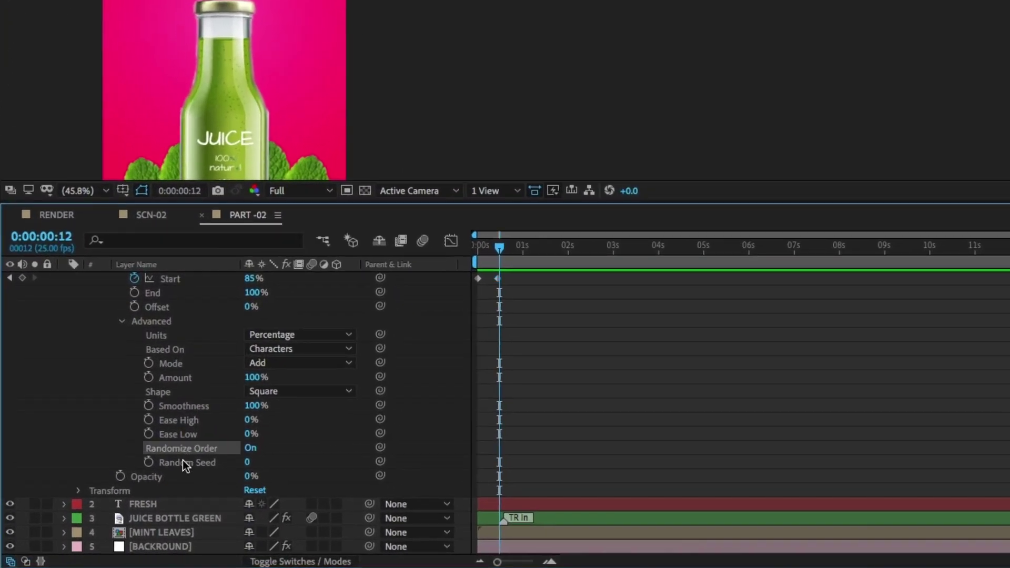
click(182, 462)
alt+click(149, 463)
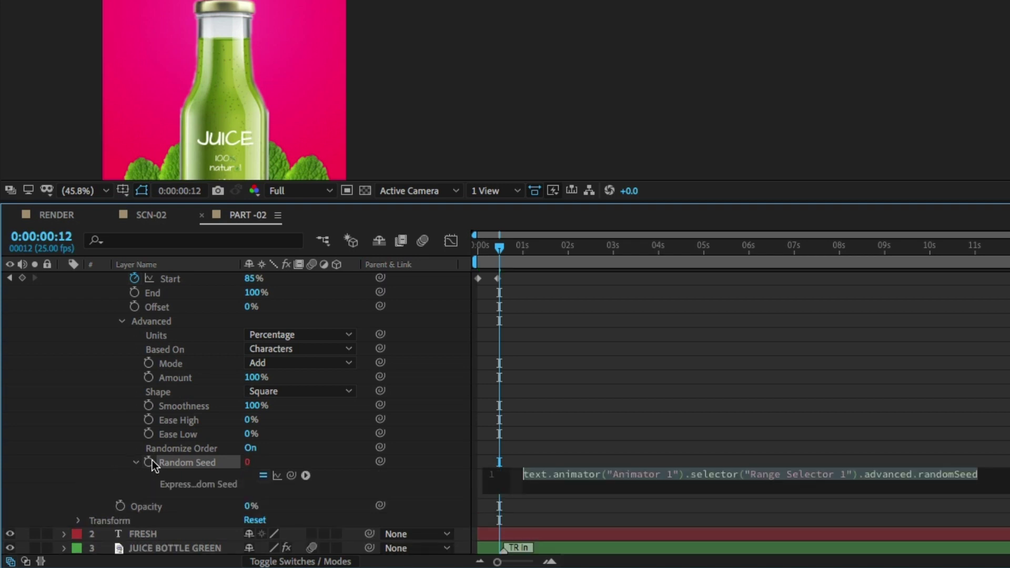
text(time)
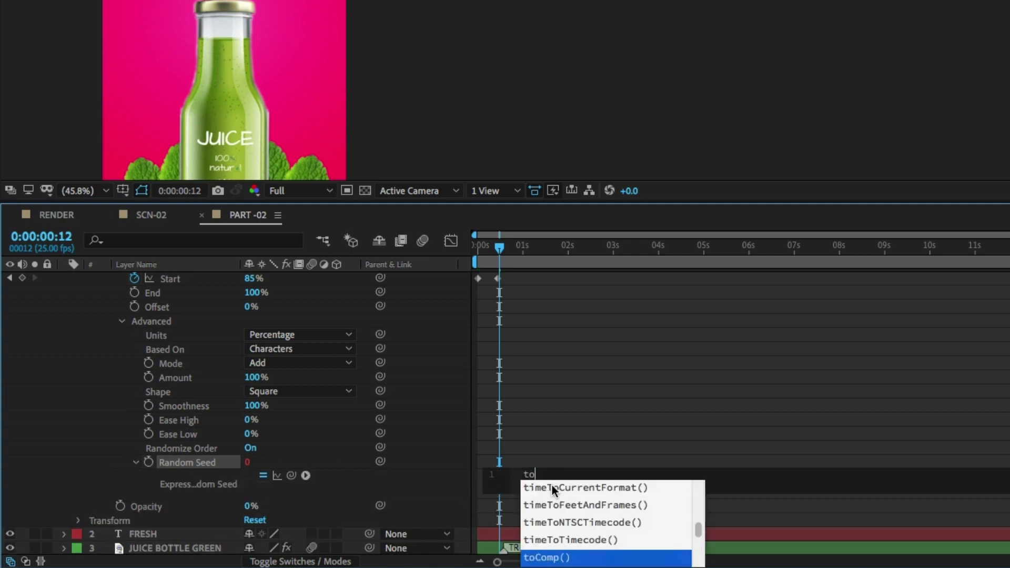
text(*20)
key(KP_Enter)
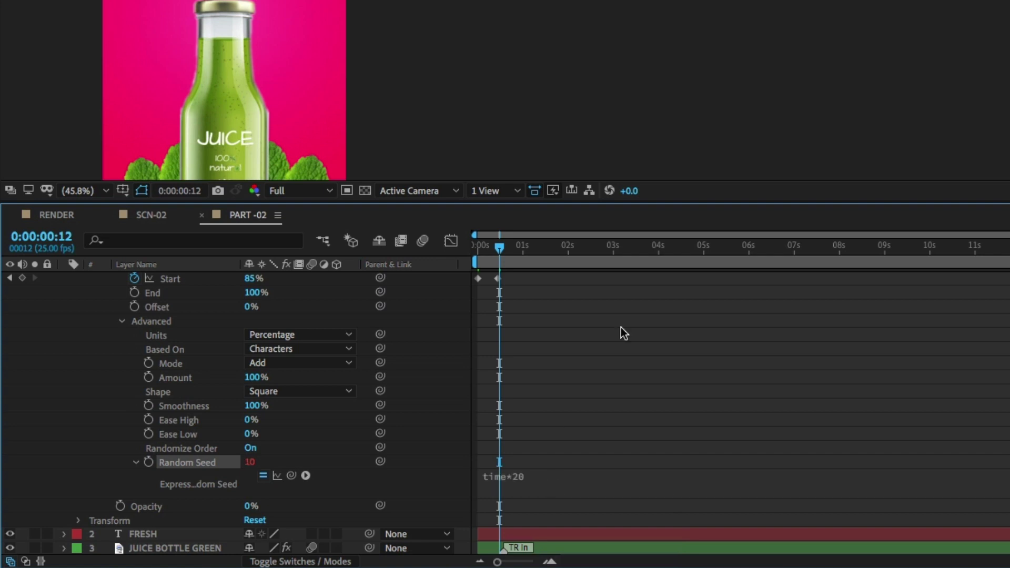
- Preview the composition from the beginning to check the flickering FRESH letters
drag(495, 246, 440, 248)
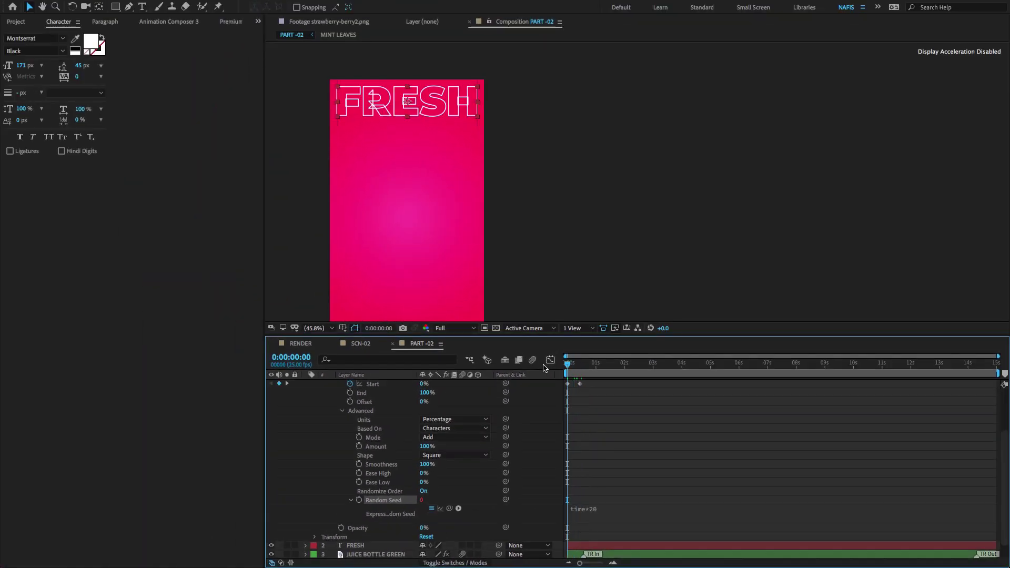
key(space)
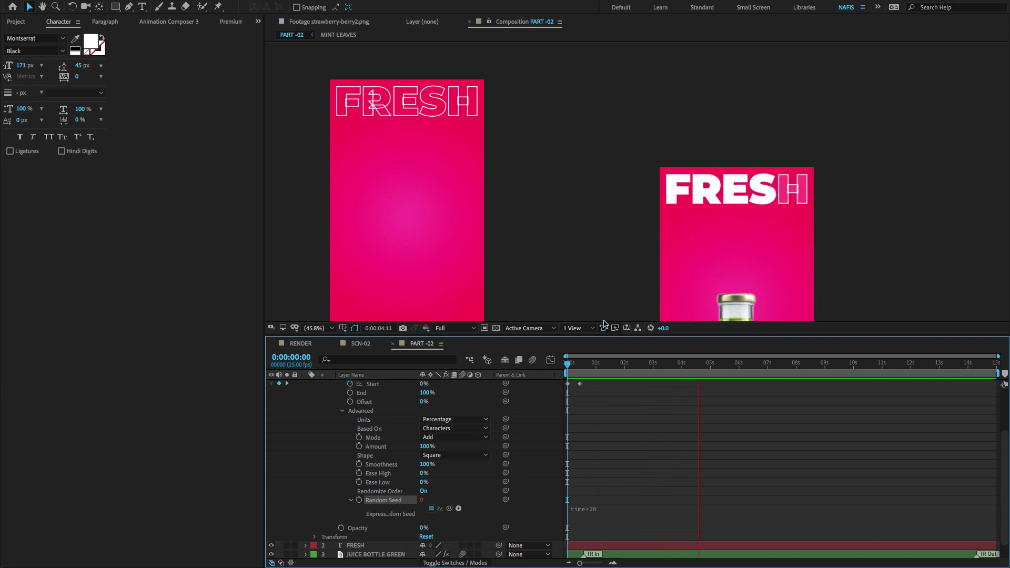
key(space)
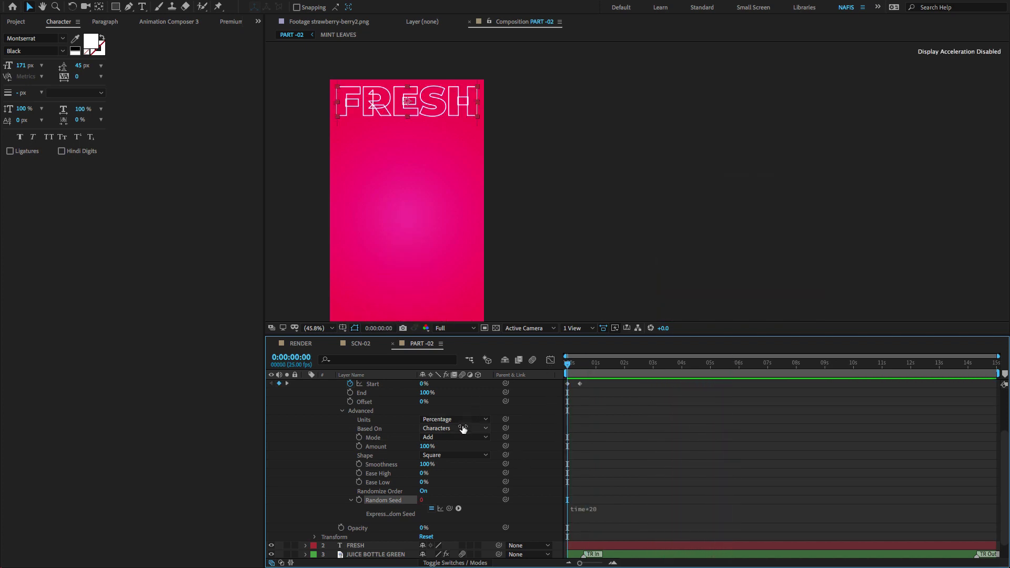
- Collapse FRESH 2's properties, hide the outlined FRESH layer and preview the flickering text without it
scroll(470, 434, up, 3)
click(324, 430)
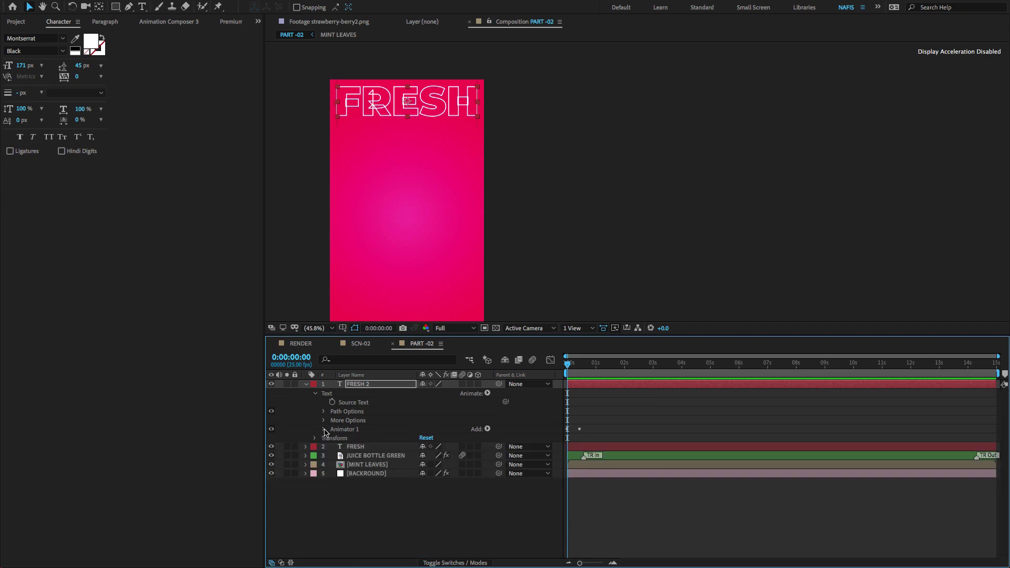
click(316, 394)
click(307, 386)
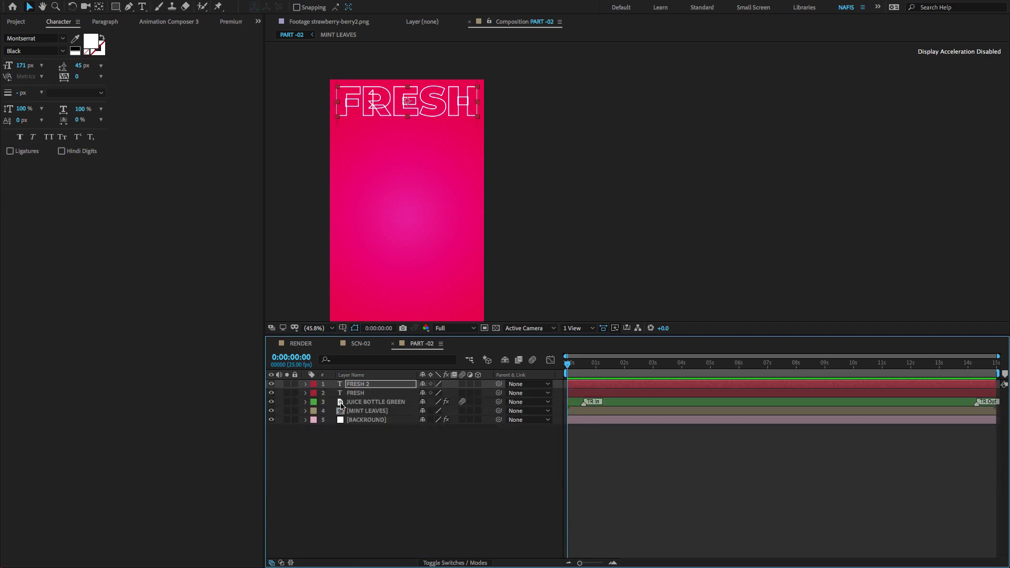
click(351, 393)
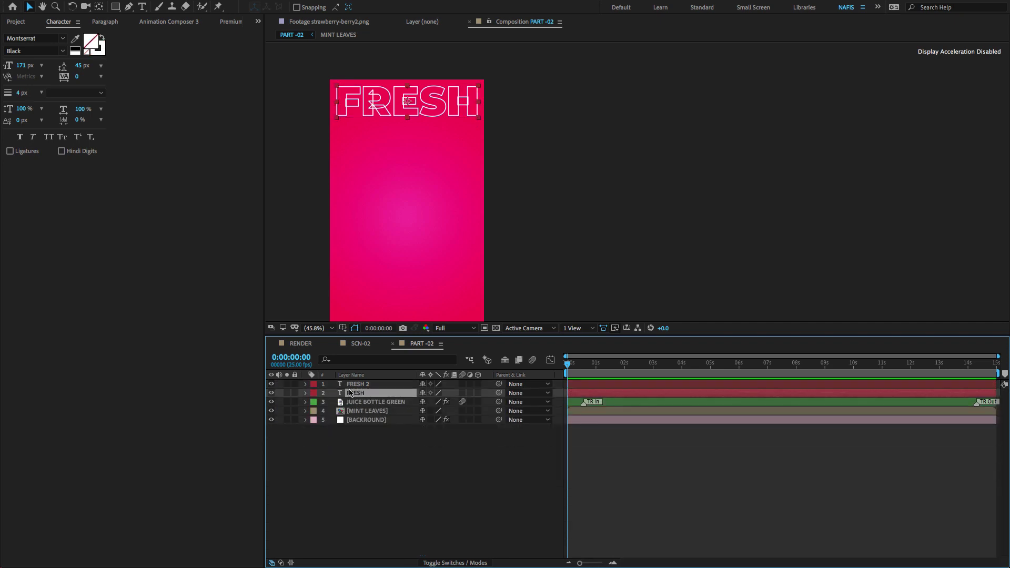
click(271, 393)
key(space)
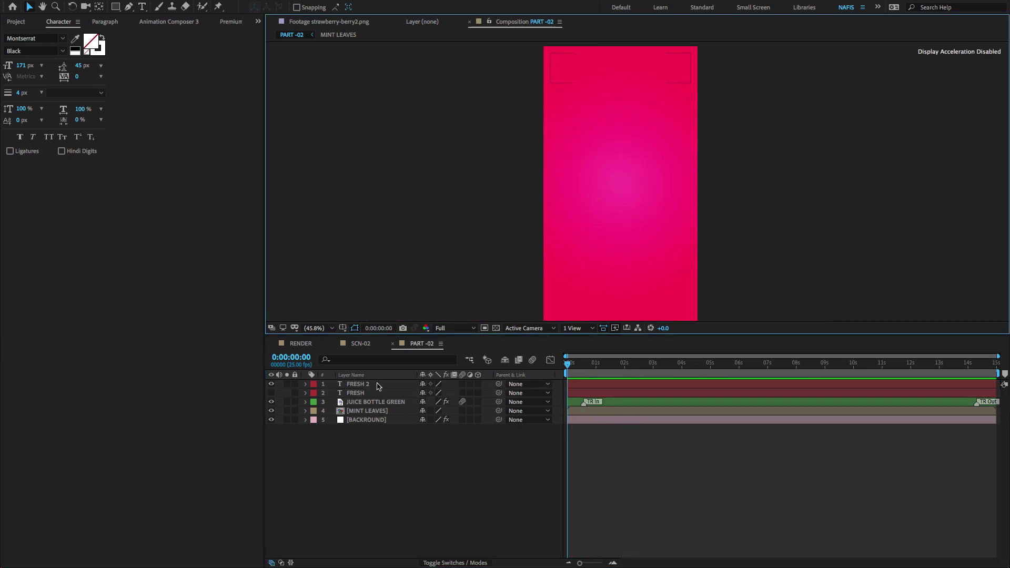
- At 0:00:00:23, duplicate the FRESH 2 layer and move the copy straight down to form a second row directly beneath it
click(378, 386)
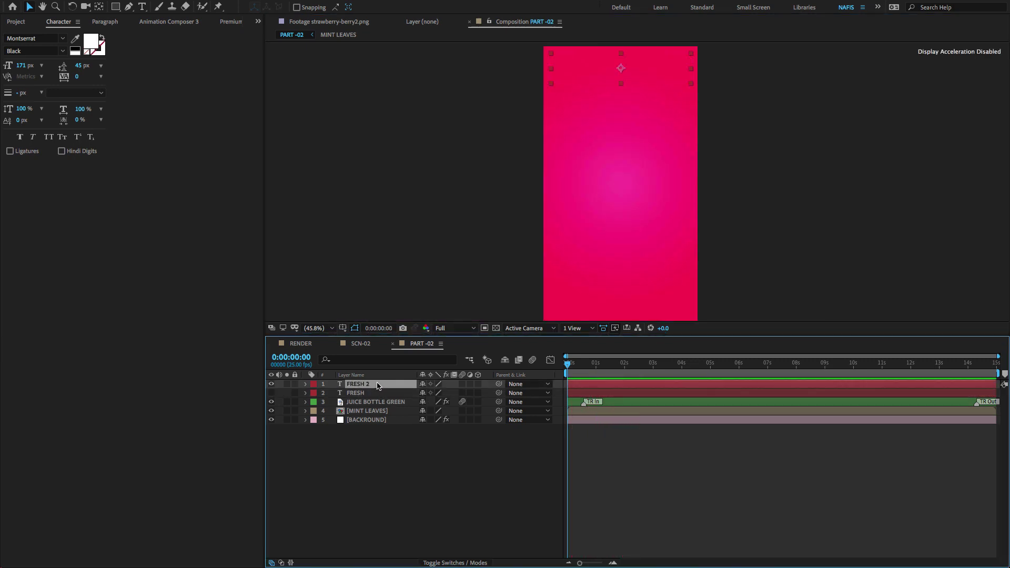
click(594, 370)
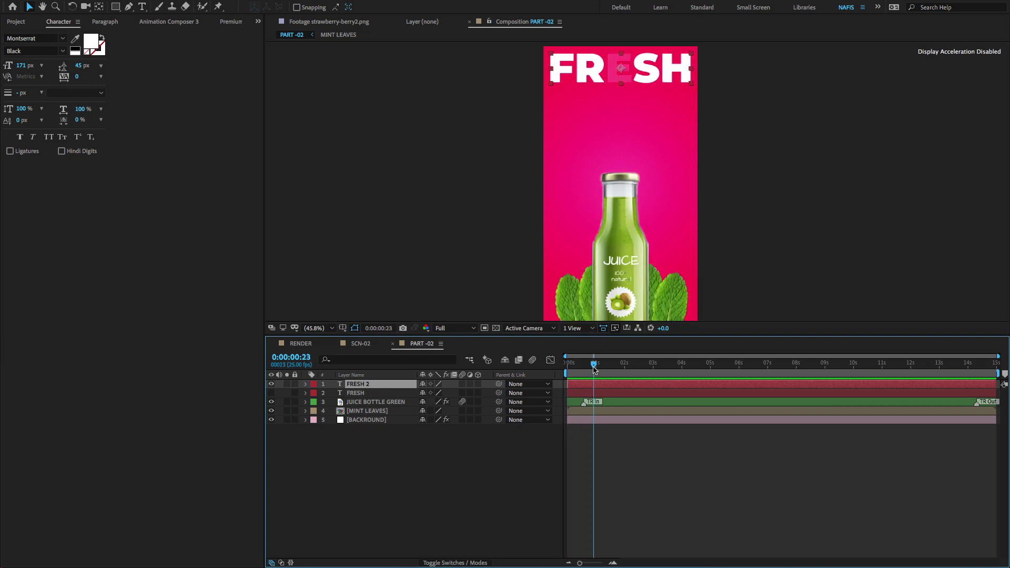
key(ctrl+d)
key(shift+Down)
key(shift+Down)
key(shift+Down)
key(shift+Down)
key(shift+Down)
key(shift+Down)
key(shift+Down)
key(shift+Down)
key(shift+Down)
key(shift+Down)
key(shift+Down)
key(shift+Down)
key(shift+Down)
key(shift+Down)
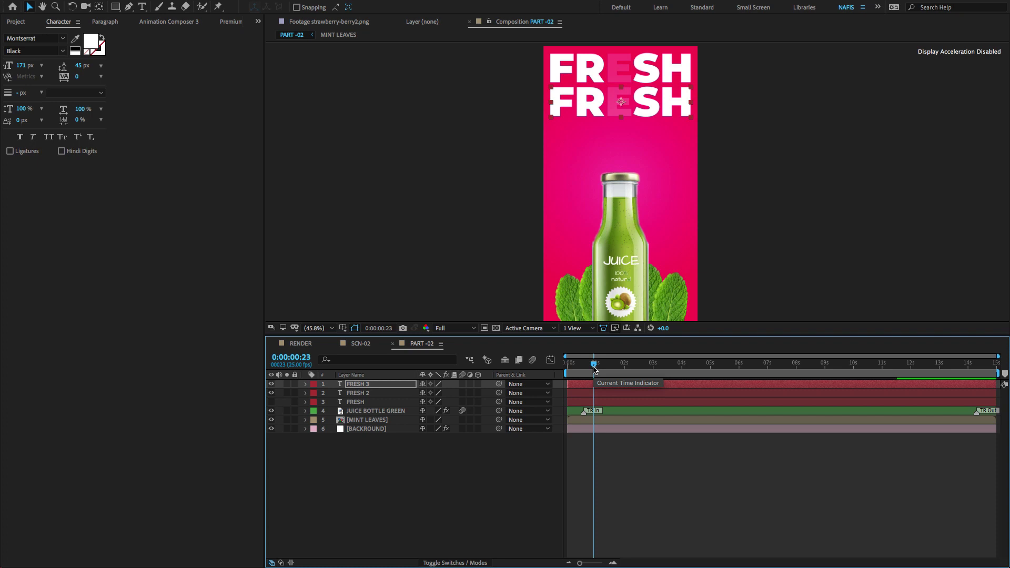
- Duplicate the FRESH text row six more times, moving each copy straight down by one row to fill the frame with evenly spaced rows
key(ctrl+d)
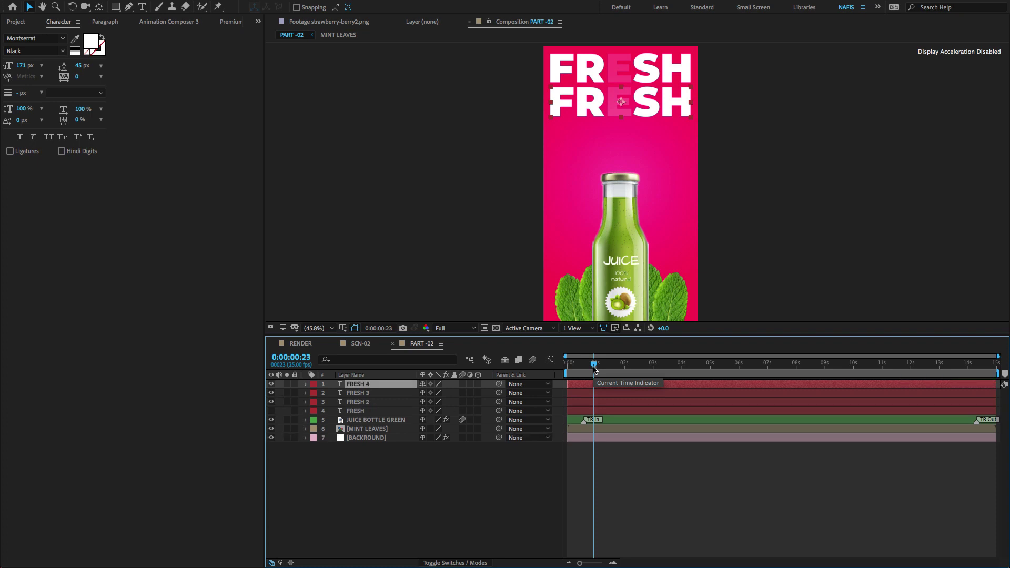
key(shift+Down)
key(shift+Down)
key(shift+Down)
key(shift+Down)
key(shift+Down)
key(shift+Down)
key(shift+Down)
key(shift+Down)
key(shift+Down)
key(shift+Down)
key(shift+Down)
key(shift+Down)
key(shift+Down)
key(ctrl+d)
key(shift+Down)
key(shift+Down)
key(shift+Down)
key(shift+Down)
key(shift+Down)
key(shift+Down)
key(shift+Down)
key(shift+Down)
key(shift+Down)
key(shift+Down)
key(shift+Down)
key(shift+Down)
key(shift+Down)
key(ctrl+d)
key(shift+Down)
key(shift+Down)
key(shift+Down)
key(shift+Down)
key(shift+Down)
key(shift+Down)
key(shift+Down)
key(shift+Down)
key(shift+Down)
key(shift+Down)
key(shift+Down)
key(shift+Down)
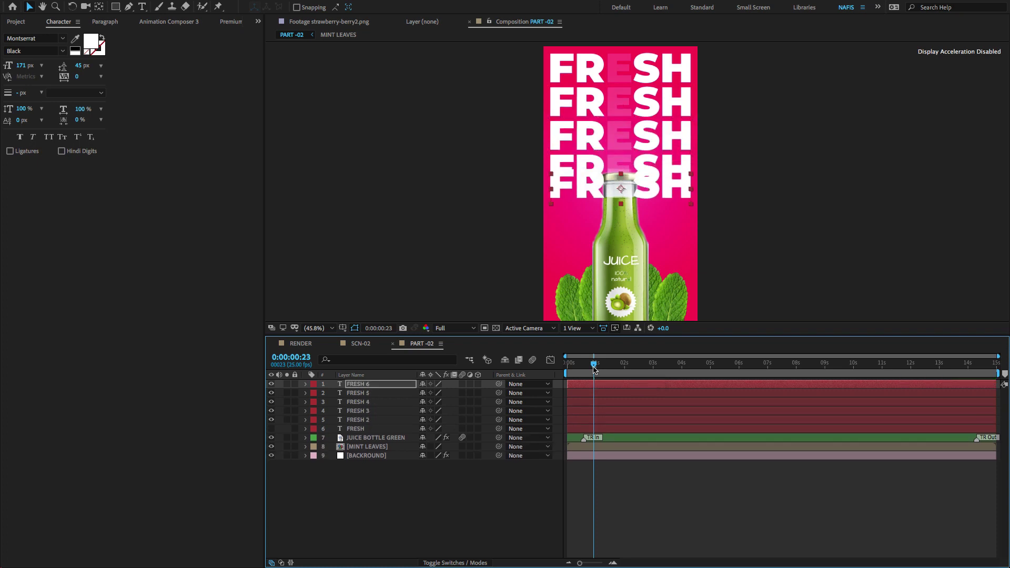
key(shift+Down)
key(shift+Down)
key(shift+Down)
key(shift+Down)
key(shift+Down)
key(ctrl+d)
key(shift+Down)
key(shift+Down)
key(shift+Down)
key(shift+Down)
key(shift+Down)
key(shift+Down)
key(shift+Down)
key(shift+Down)
key(shift+Down)
key(shift+Down)
key(shift+Down)
key(shift+Down)
key(shift+Down)
key(shift+Down)
key(ctrl+d)
key(shift+Down)
key(shift+Down)
key(shift+Down)
key(shift+Down)
key(shift+Down)
key(shift+Down)
key(shift+Down)
key(shift+Down)
key(shift+Down)
key(shift+Down)
key(shift+Down)
key(shift+Down)
key(shift+Down)
key(shift+Down)
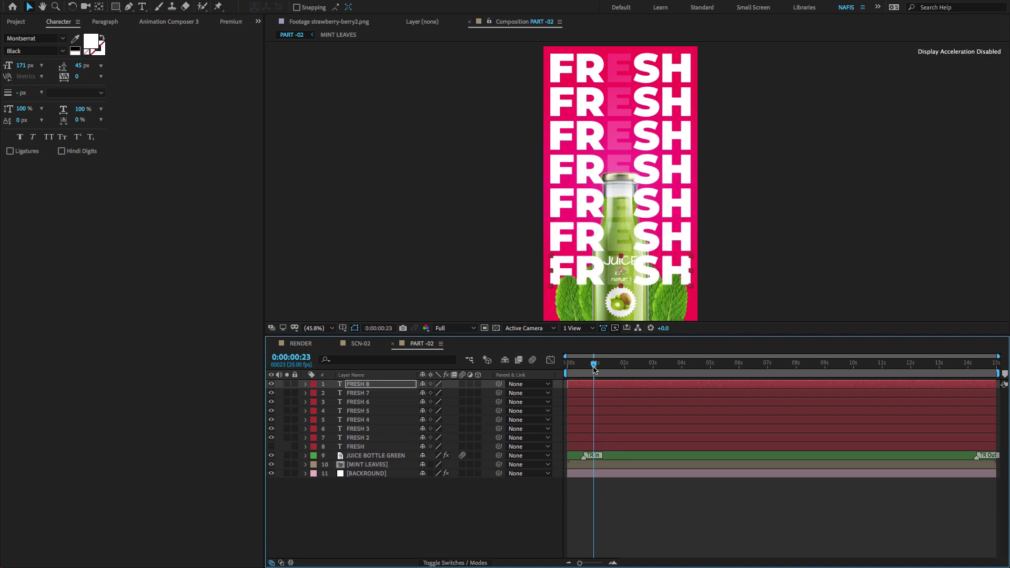
key(ctrl+d)
key(shift+Down)
key(shift+Down)
key(shift+Down)
key(shift+Down)
key(shift+Down)
key(shift+Down)
key(shift+Down)
key(shift+Down)
key(shift+Down)
key(shift+Down)
key(shift+Down)
key(shift+Down)
key(shift+Down)
key(shift+Down)
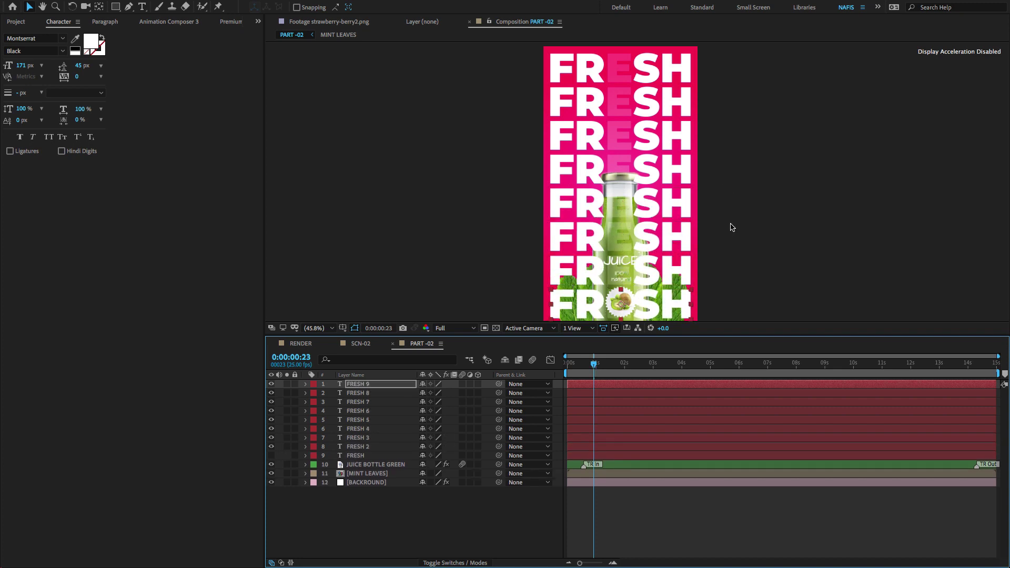
- Pre-compose all the FRESH text layers into a new composition named TEXT FLICKER ANIMATED, moving all attributes into it
shift+click(382, 456)
right_click(386, 385)
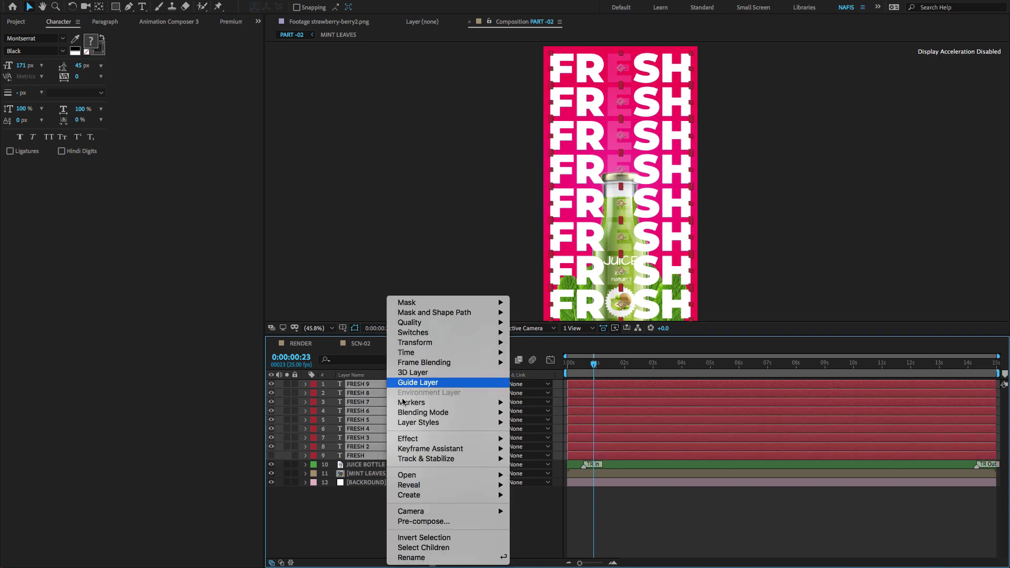
click(426, 521)
text(TEX)
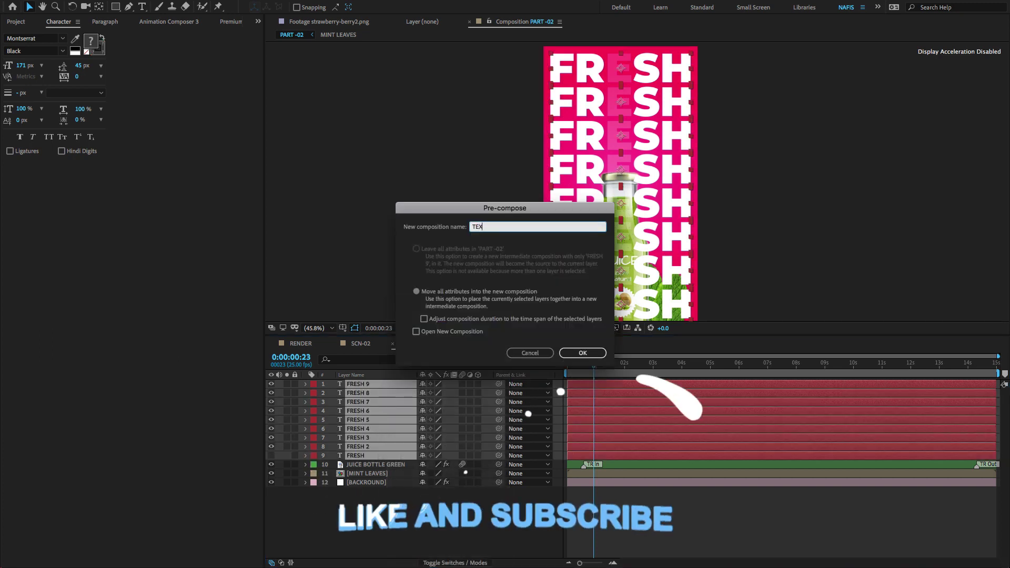
text(T FLICKER ANIMATED)
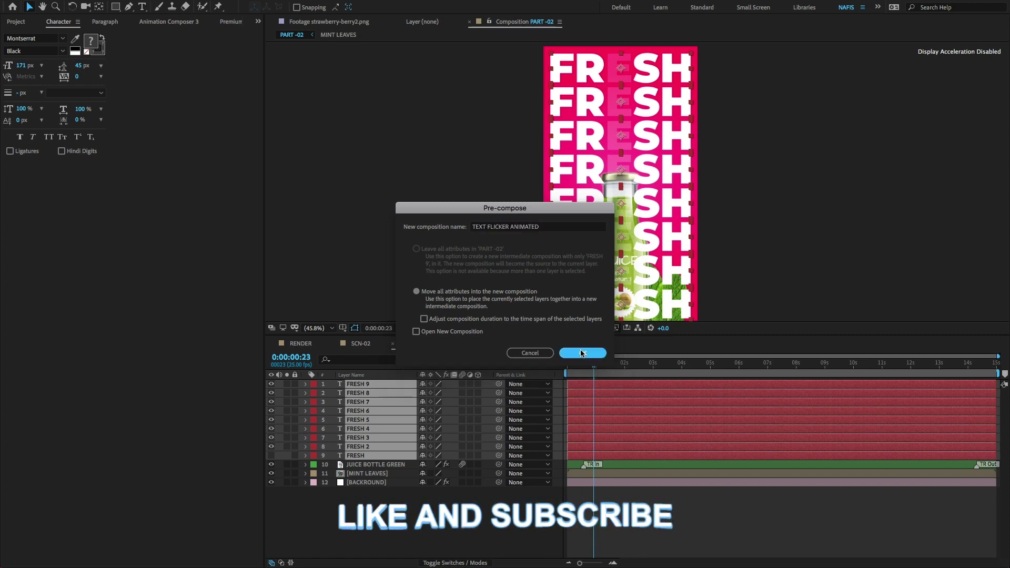
click(582, 353)
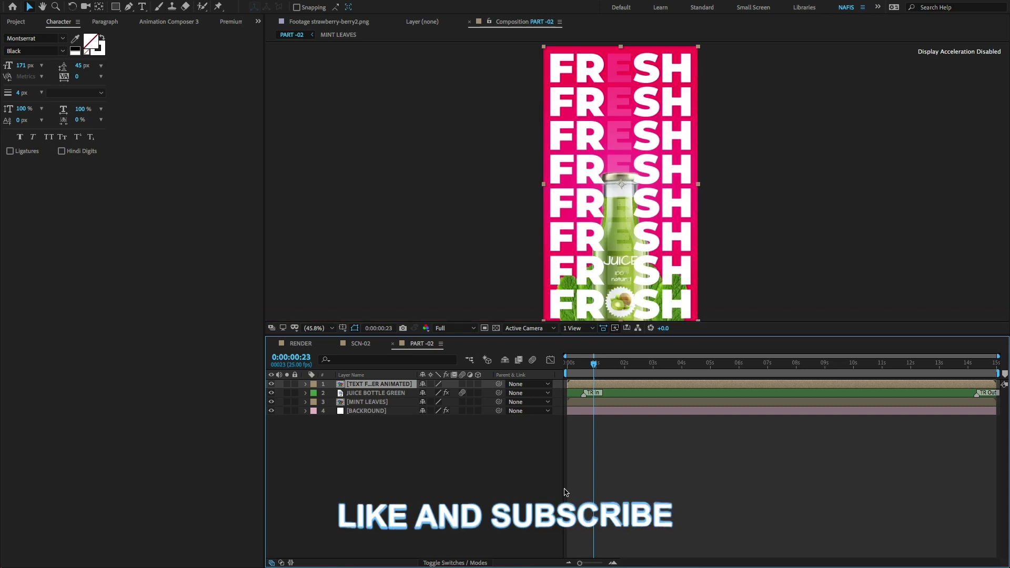
- Move the TEXT FLICKER ANIMATED layer below the bottle and MINT LEAVES layers, just above the background, and preview the composition
drag(609, 369, 624, 371)
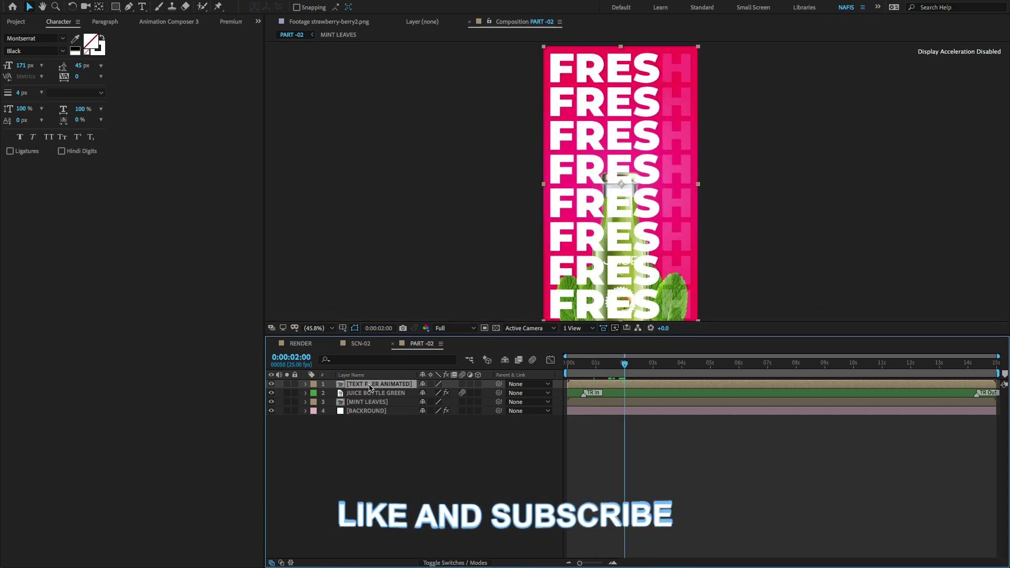
drag(371, 397, 366, 410)
key(space)
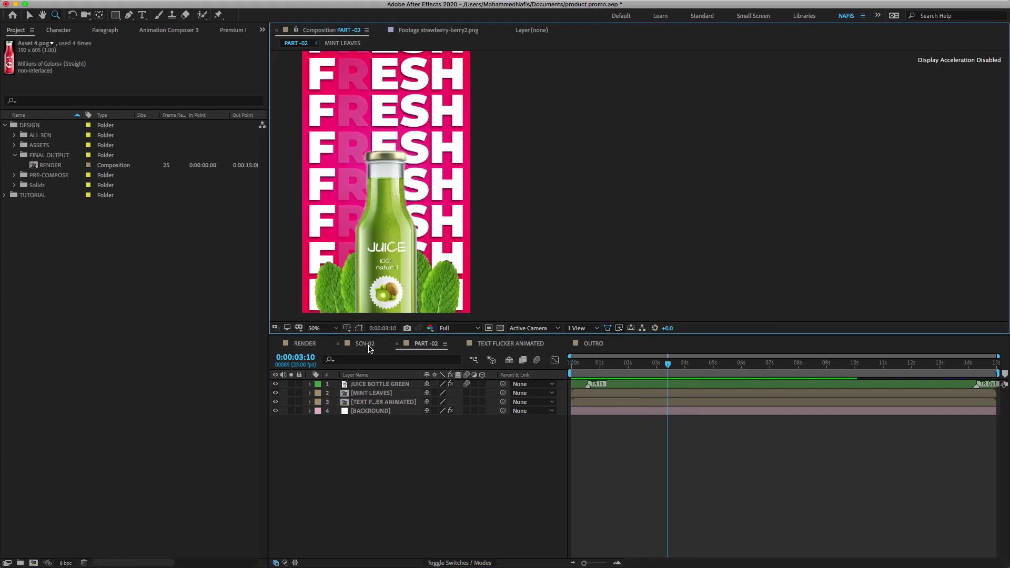
- Preview the reference composition SCN-02 to examine its bottle strobe and text flicker
click(369, 346)
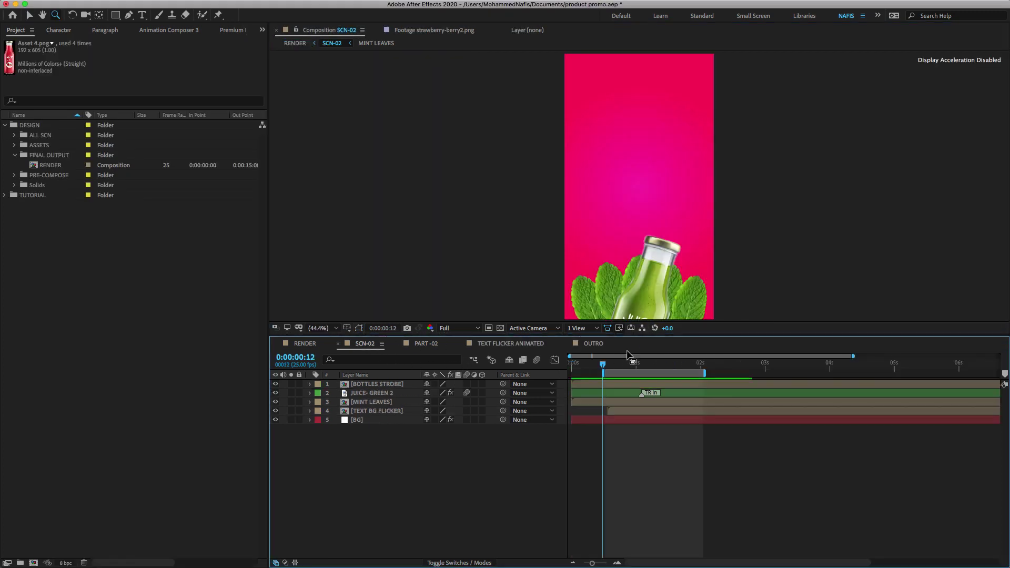
key(h)
drag(633, 222, 404, 212)
key(space)
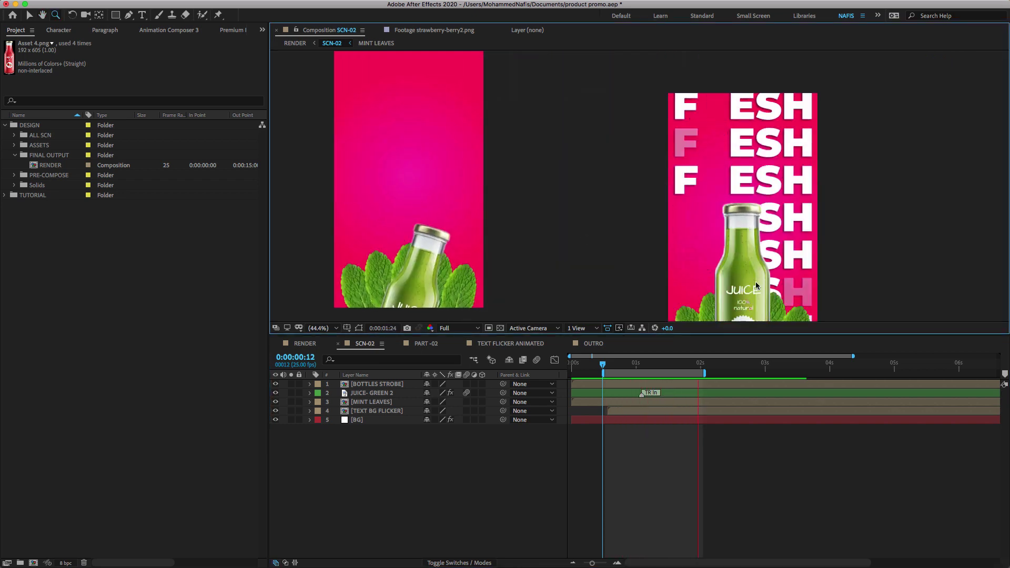
- Return to PART -02, add Asset 1.png from the ASSETS folder as the top layer and set its scale to 122%
click(440, 345)
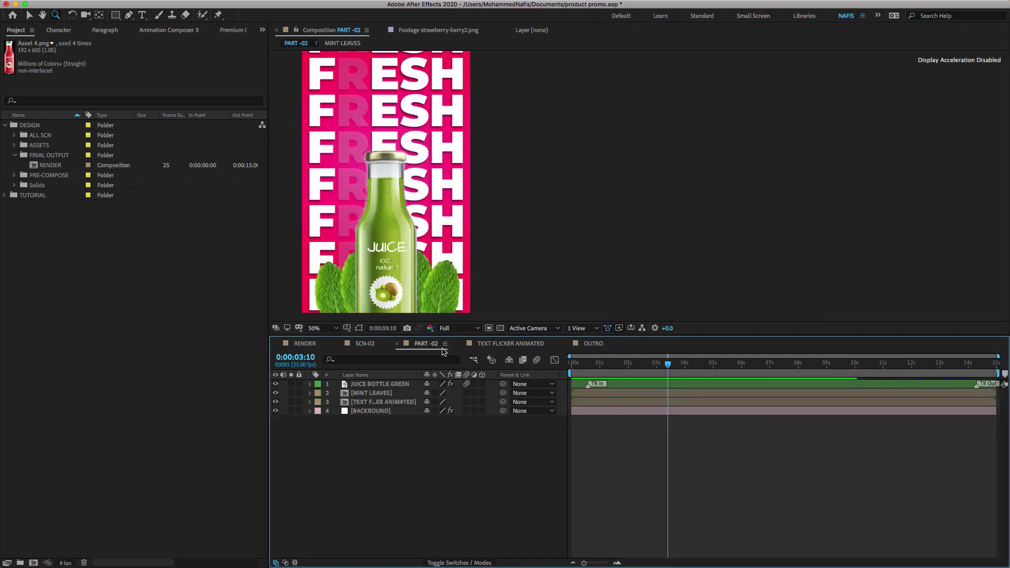
click(14, 145)
click(33, 157)
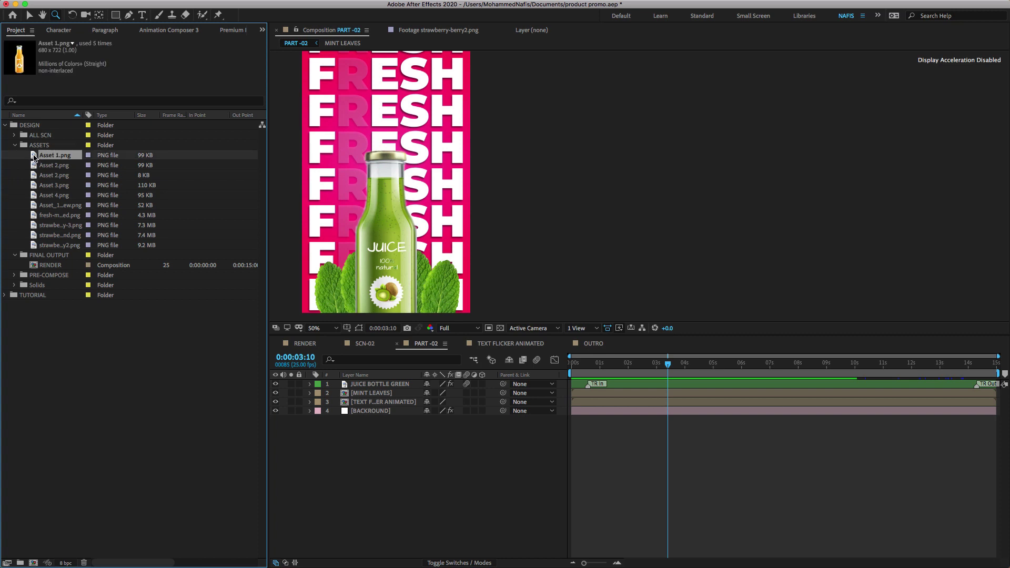
drag(33, 157, 356, 383)
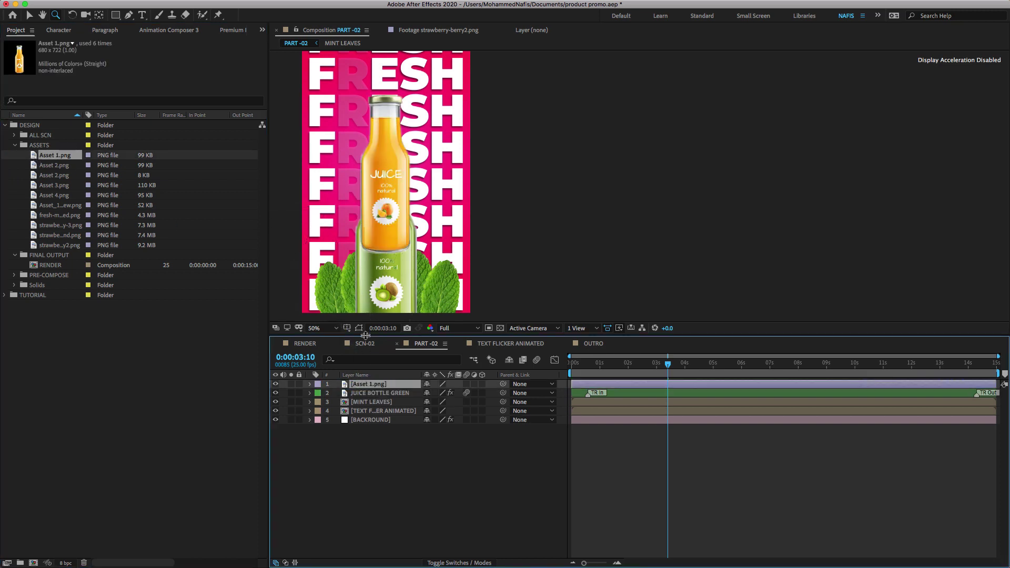
key(s)
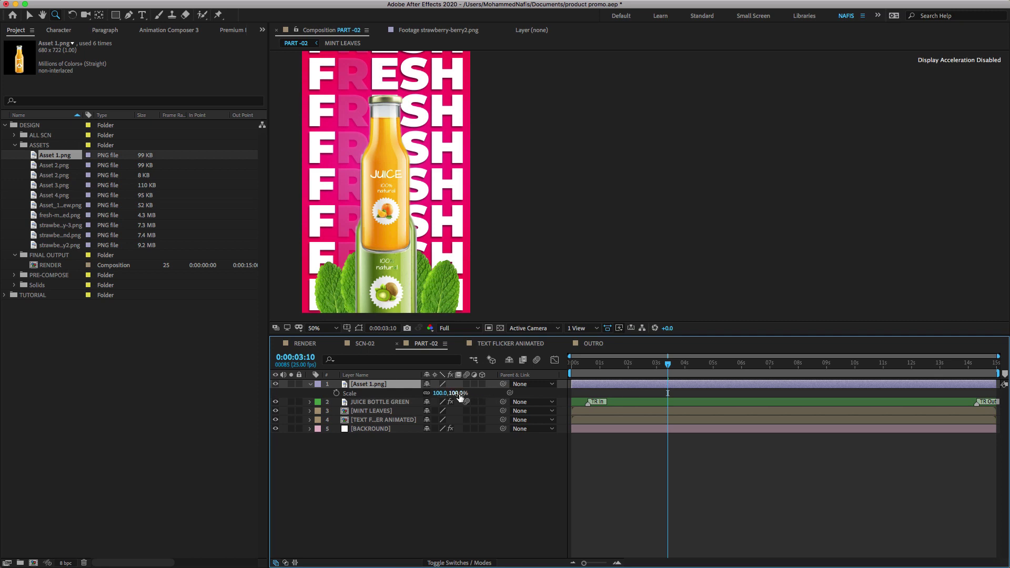
text(122)
key(Return)
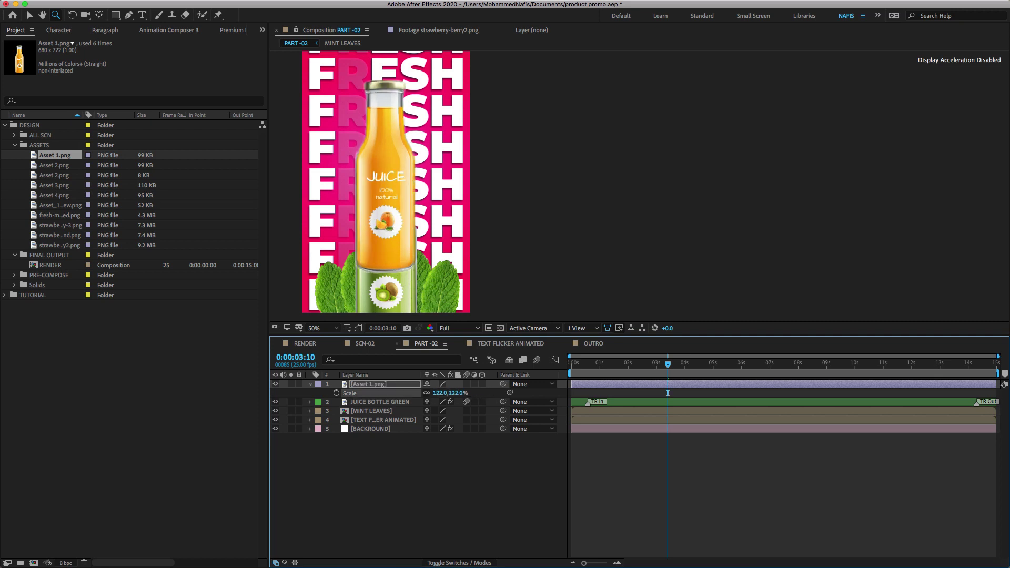
- Offset the orange bottle to the right of the green one and lower it until both caps are level
key(shift+Right)
key(shift+Right)
key(shift+Right)
key(shift+Right)
key(shift+Right)
key(shift+Right)
key(shift+Right)
key(shift+Right)
key(shift+Right)
key(shift+Right)
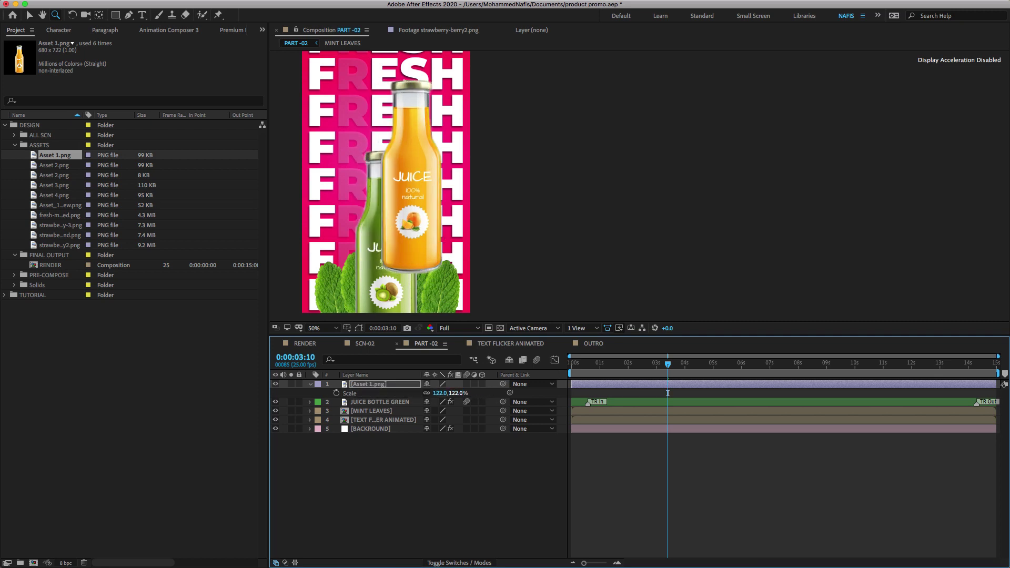
key(shift+Down)
key(shift+Down)
key(shift+Down)
key(shift+Down)
key(shift+Down)
key(shift+Down)
key(shift+Down)
key(shift+Down)
key(shift+Down)
key(shift+Down)
key(shift+Down)
key(shift+Down)
key(shift+Down)
key(Down)
key(Down)
key(Down)
key(Down)
key(Left)
key(Left)
key(Left)
key(Left)
key(Left)
key(Left)
key(Left)
key(Left)
key(Left)
key(Left)
key(Left)
key(Left)
key(Left)
key(Left)
- Zoom in to 100% and shift the orange bottle left until it exactly covers the green bottle
click(325, 329)
click(326, 337)
scroll(673, 240, up, 2)
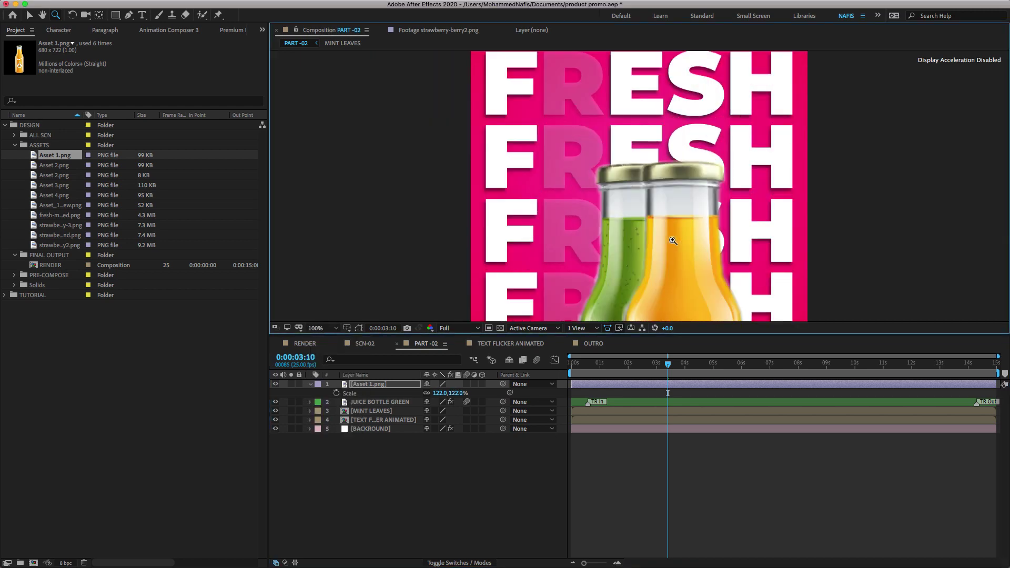
key(Left)
key(Left)
key(Left)
key(Left)
key(Left)
key(Left)
key(Left)
key(Left)
key(Left)
key(Left)
key(Left)
key(Left)
key(Left)
key(Left)
key(Left)
key(Left)
key(v)
key(shift+Left)
key(shift+Left)
key(shift+Left)
key(shift+Left)
key(shift+Left)
key(shift+Left)
key(shift+Left)
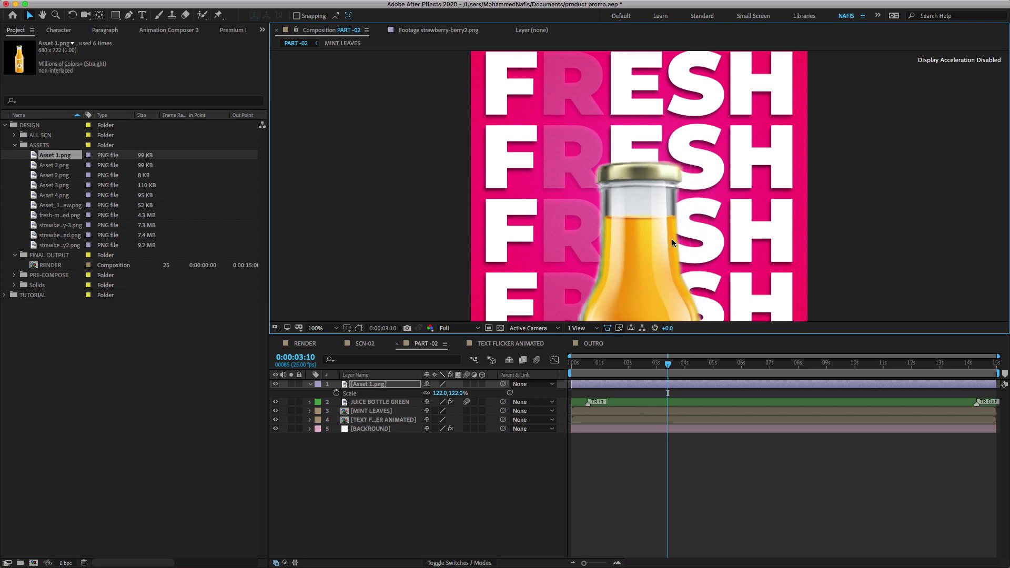
- Add the dark red bottle Asset 2.png as the top layer, scale it to 122% and align it over the orange bottle
drag(54, 166, 324, 379)
key(s)
click(457, 393)
text(122)
key(Return)
key(shift+Down)
key(shift+Down)
key(shift+Down)
key(shift+Down)
key(shift+Down)
key(shift+Down)
key(shift+Down)
key(shift+Down)
key(shift+Down)
key(shift+Down)
key(shift+Down)
key(shift+Down)
key(shift+Down)
key(shift+Down)
key(shift+Down)
key(shift+Down)
key(shift+Down)
key(shift+Down)
key(shift+Down)
key(shift+Down)
key(shift+Right)
key(shift+Left)
key(Down)
key(Down)
- Add the green bottle Asset 3.png as the top layer, scale it to 122% and align it with the bottles beneath
click(54, 195)
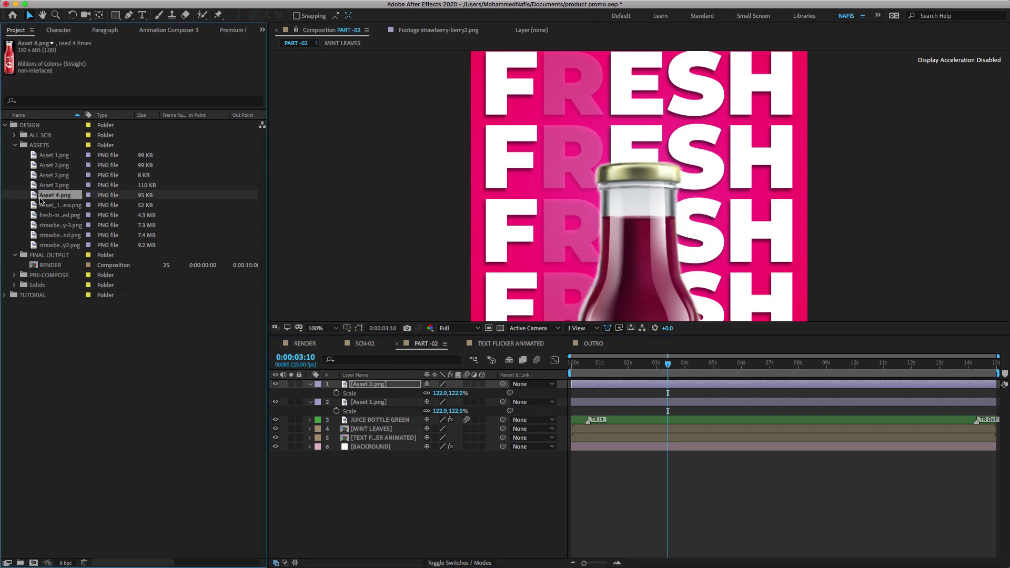
click(55, 155)
drag(55, 185, 347, 380)
key(s)
click(457, 393)
text(122)
key(Return)
key(shift+Down)
key(shift+Down)
key(shift+Down)
key(shift+Down)
key(shift+Down)
key(shift+Down)
key(shift+Down)
key(shift+Down)
key(shift+Down)
key(shift+Down)
key(shift+Down)
key(shift+Down)
key(shift+Down)
key(shift+Down)
key(shift+Down)
key(shift+Down)
key(shift+Down)
key(shift+Down)
key(shift+Down)
key(shift+Down)
key(shift+Right)
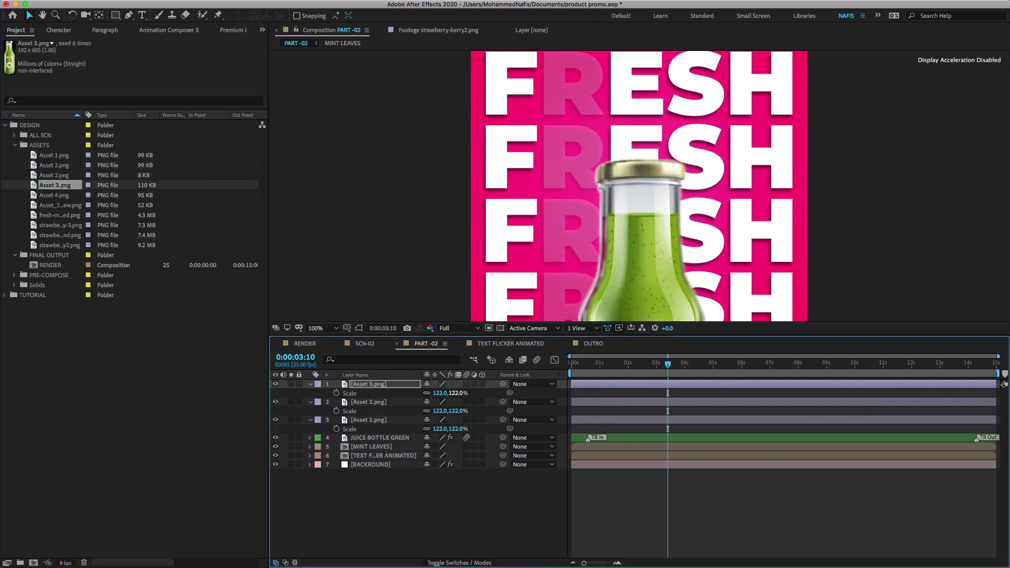
key(shift+Left)
key(Down)
key(Down)
- Add the red bottle Asset 4.png as the top layer, align it over the other bottles and collapse the layer properties
drag(55, 195, 421, 386)
key(shift+Down)
key(shift+Down)
key(shift+Down)
key(shift+Down)
key(shift+Down)
key(shift+Down)
key(shift+Down)
key(shift+Down)
key(shift+Down)
key(shift+Down)
key(shift+Down)
key(shift+Down)
key(shift+Down)
key(shift+Down)
key(shift+Down)
key(shift+Down)
key(shift+Down)
key(shift+Down)
key(shift+Down)
key(shift+Down)
key(shift+slash)
key(super+shift+a)
key(u)
- Select the four Asset layers and hide them to expose the animated green bottle at 0:00:00:14
click(588, 365)
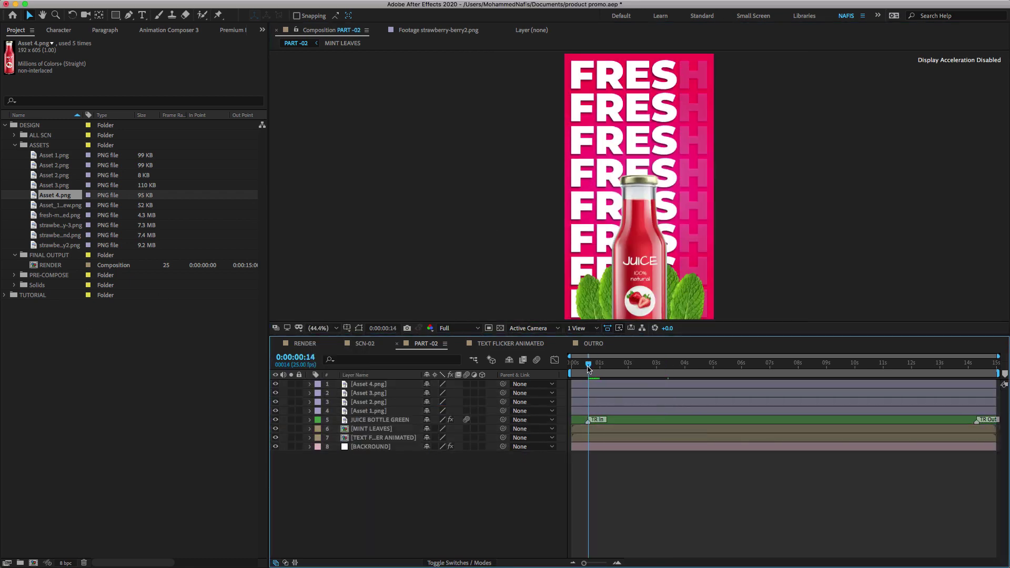
click(360, 412)
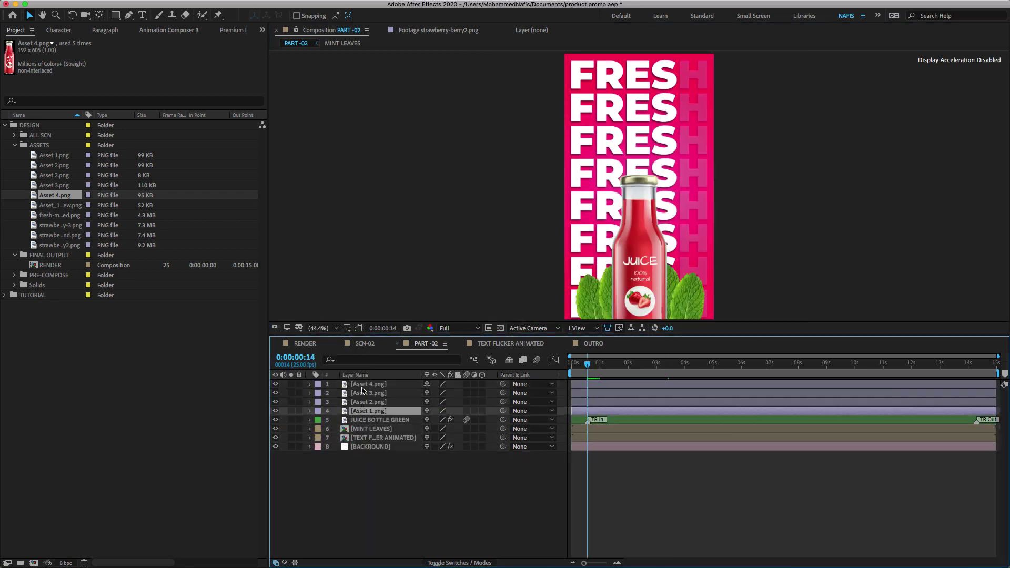
shift+click(362, 386)
drag(274, 385, 275, 411)
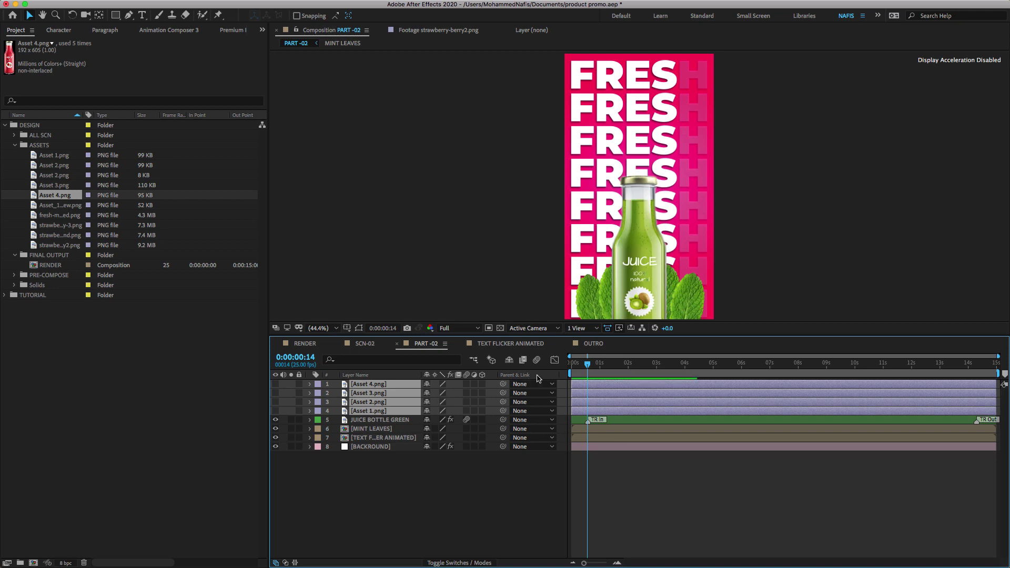
- Shift the four Asset layers to start at 0:00:00:15, when the green bottle's entrance has ended, and make them visible again
drag(588, 367, 577, 369)
key(Page_Down)
key(Page_Down)
key(Page_Down)
key(Page_Down)
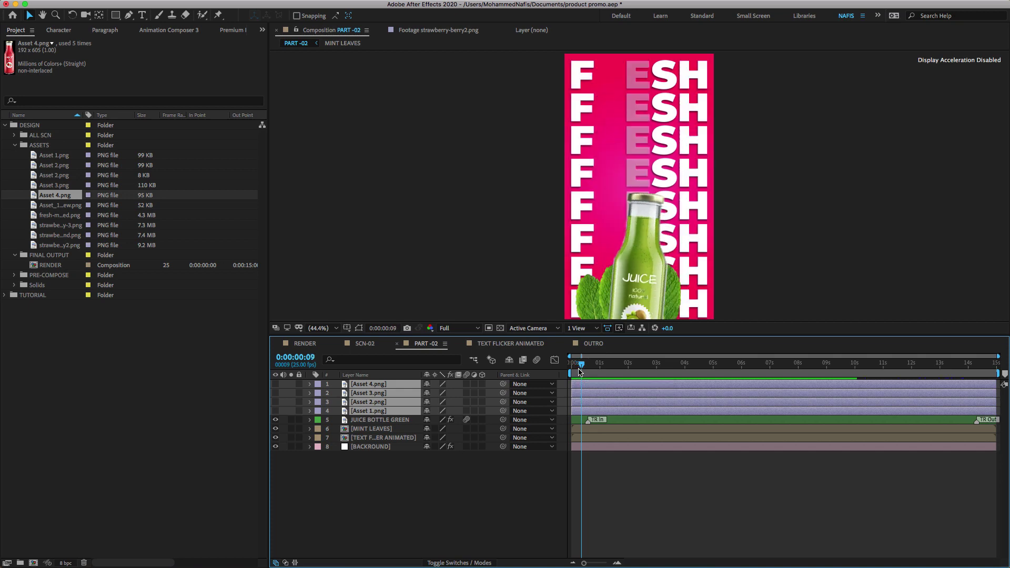
key(Page_Down)
key(Page_Down)
key(Page_Down)
key(Page_Down)
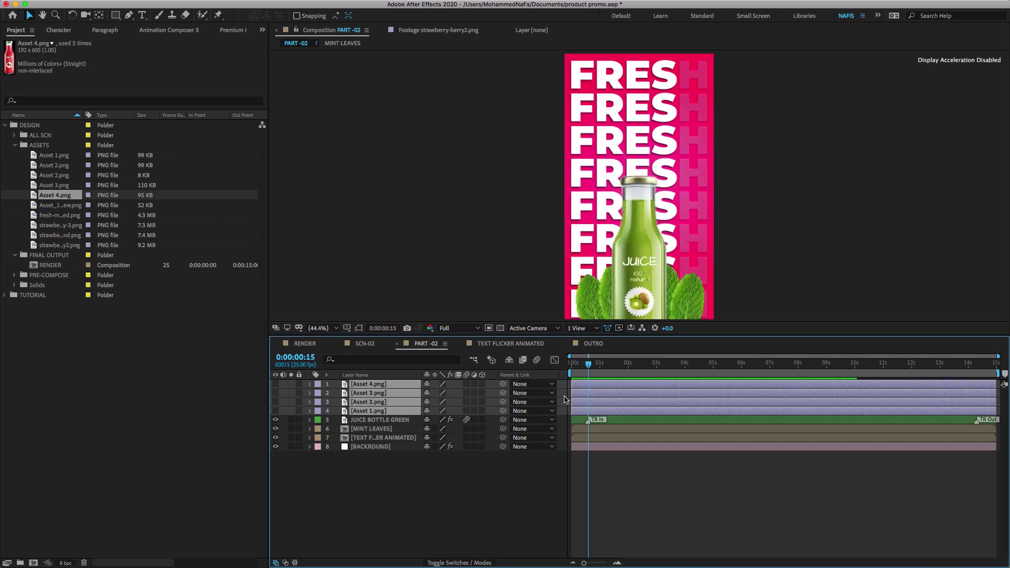
drag(585, 389, 599, 391)
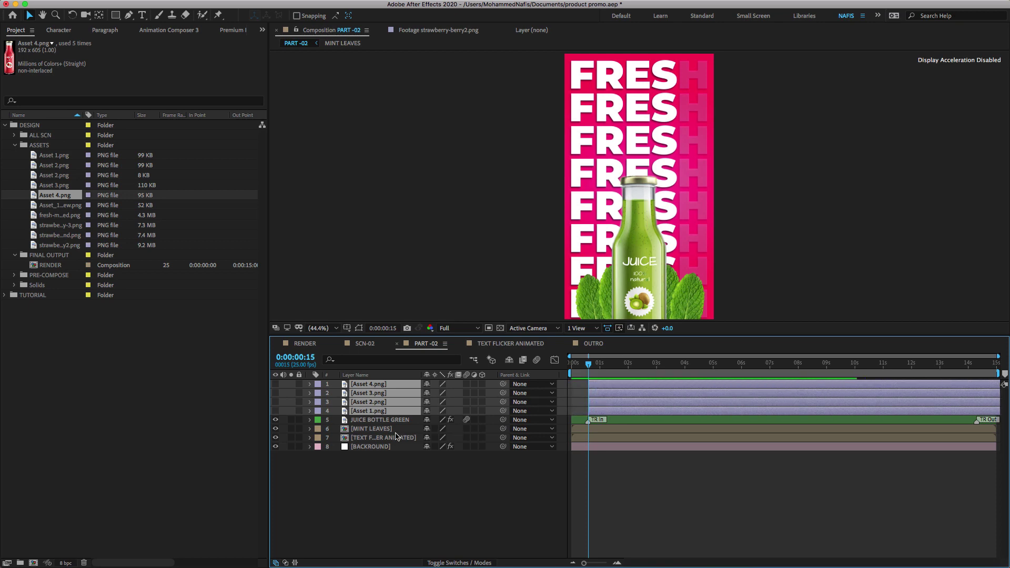
click(276, 411)
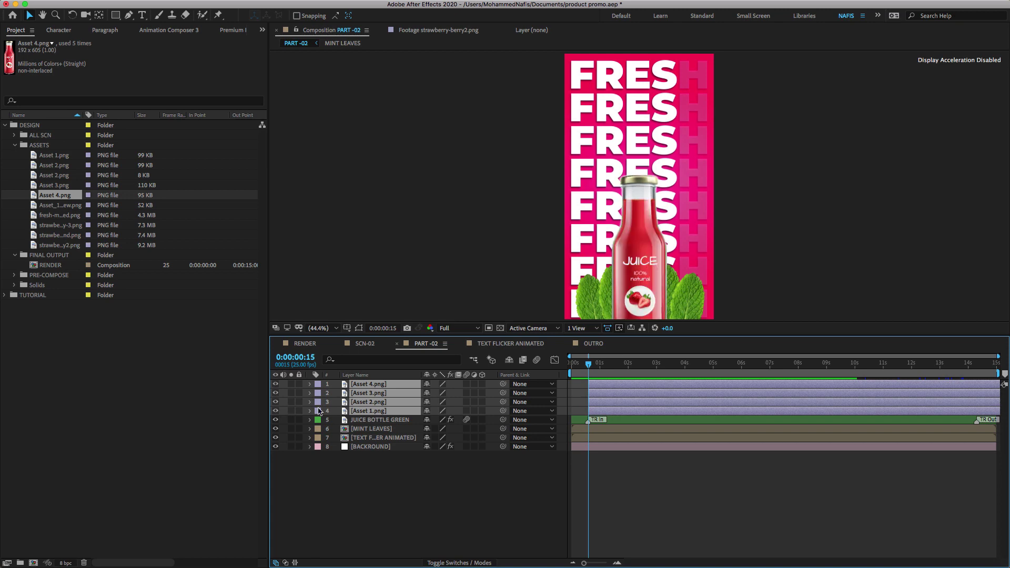
click(514, 484)
- Stagger the starts of Asset 2.png, Asset 3.png and Asset 4.png two frames apart, with Asset 4.png starting at 0:00:00:21
click(412, 405)
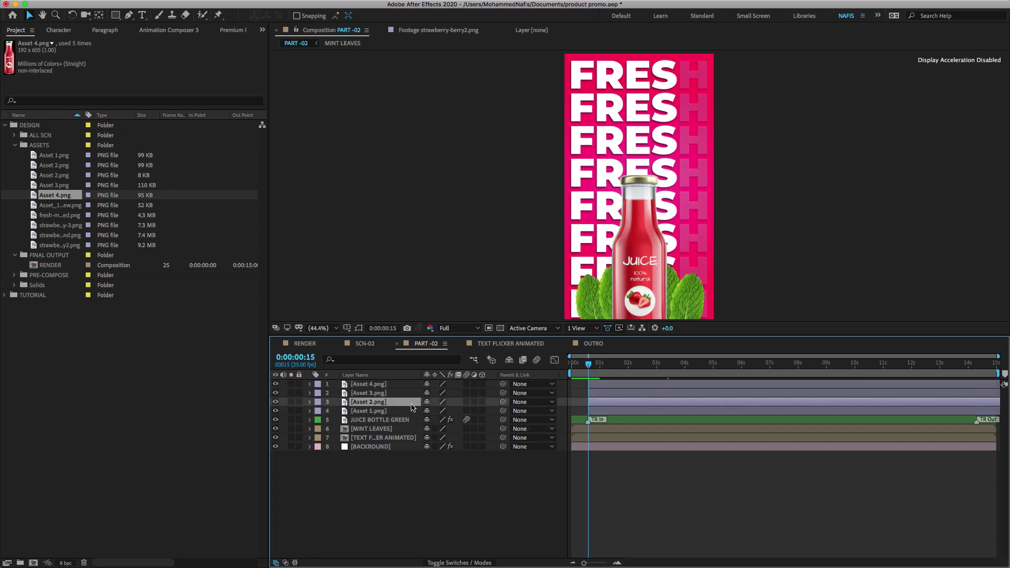
key(Page_Down)
key(Page_Down)
key(Page_Down)
key(Page_Down)
drag(602, 395, 612, 388)
key(Page_Down)
key(Page_Down)
click(605, 387)
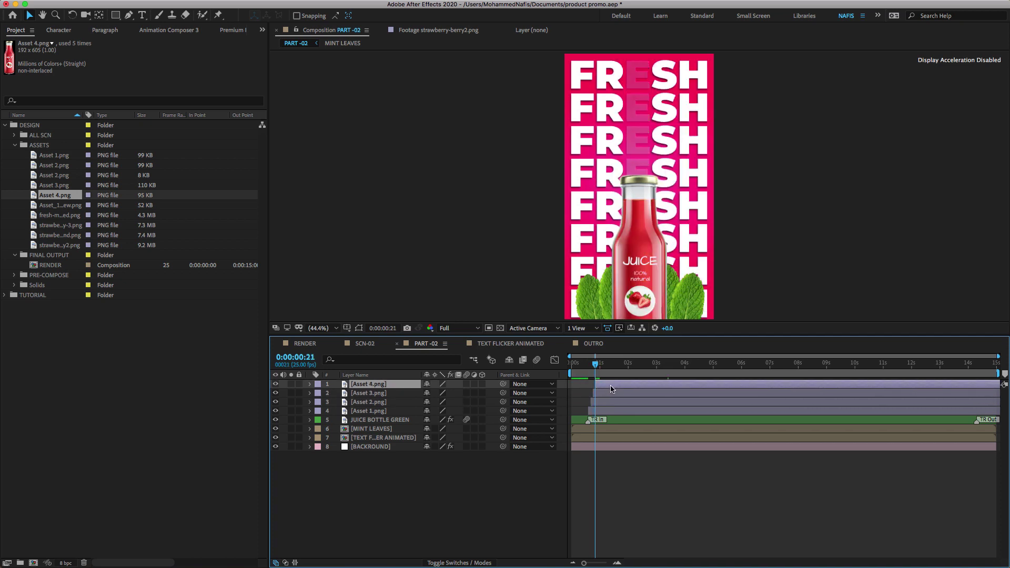
- Duplicate the four staggered Asset layers and stack the copies together above the originals
key(=)
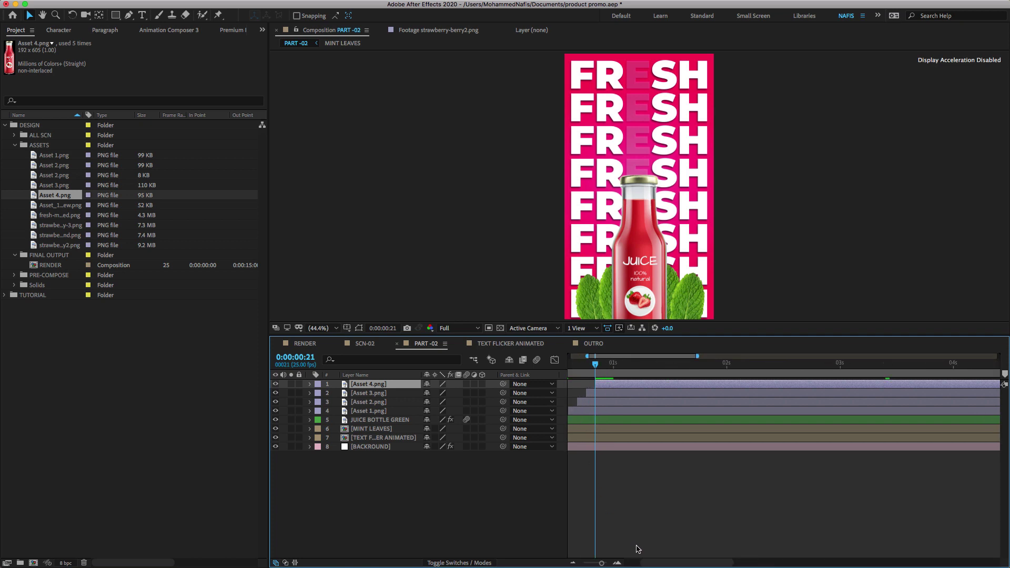
drag(656, 563, 645, 562)
shift+click(377, 411)
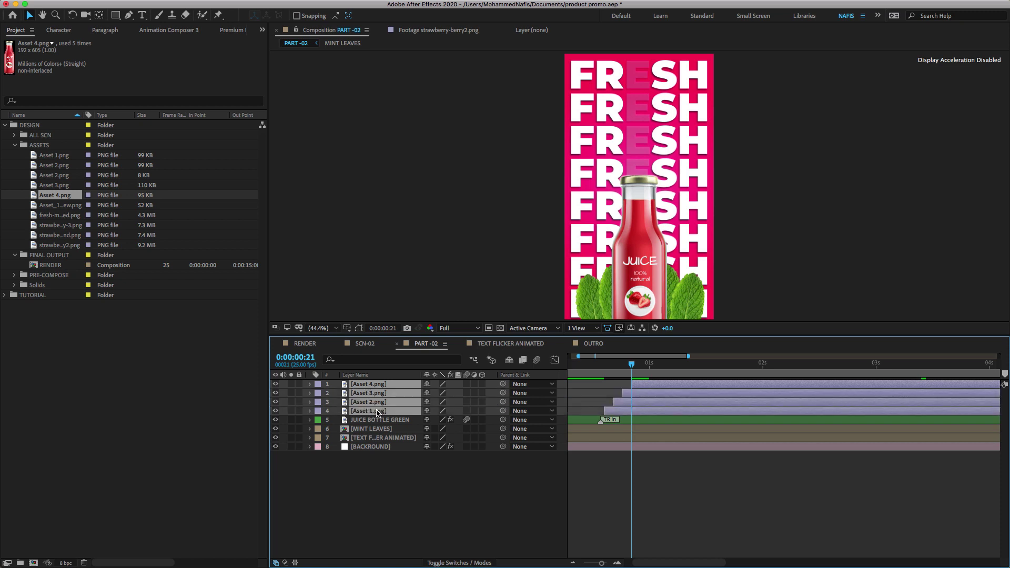
key(super+d)
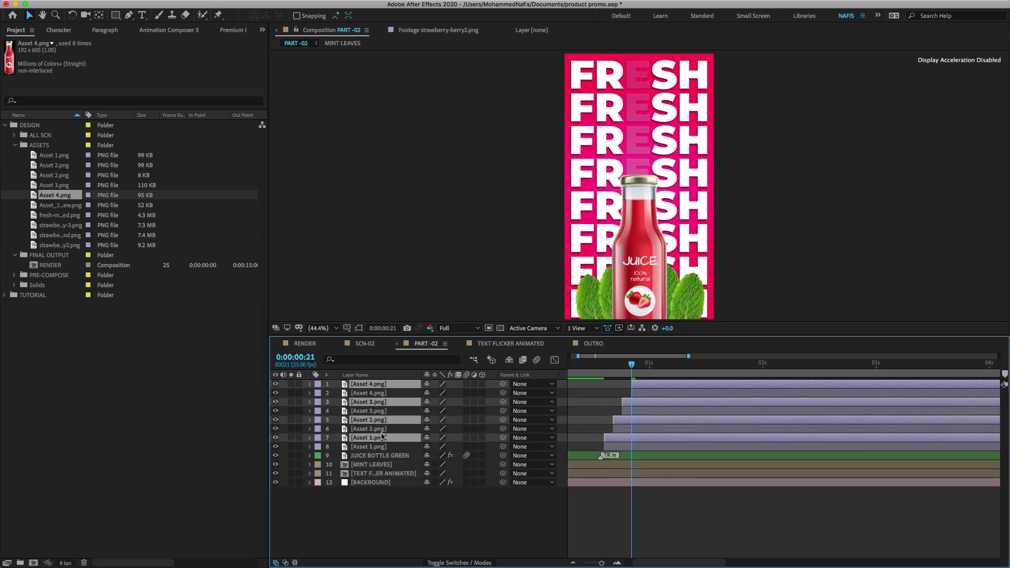
drag(383, 418, 384, 394)
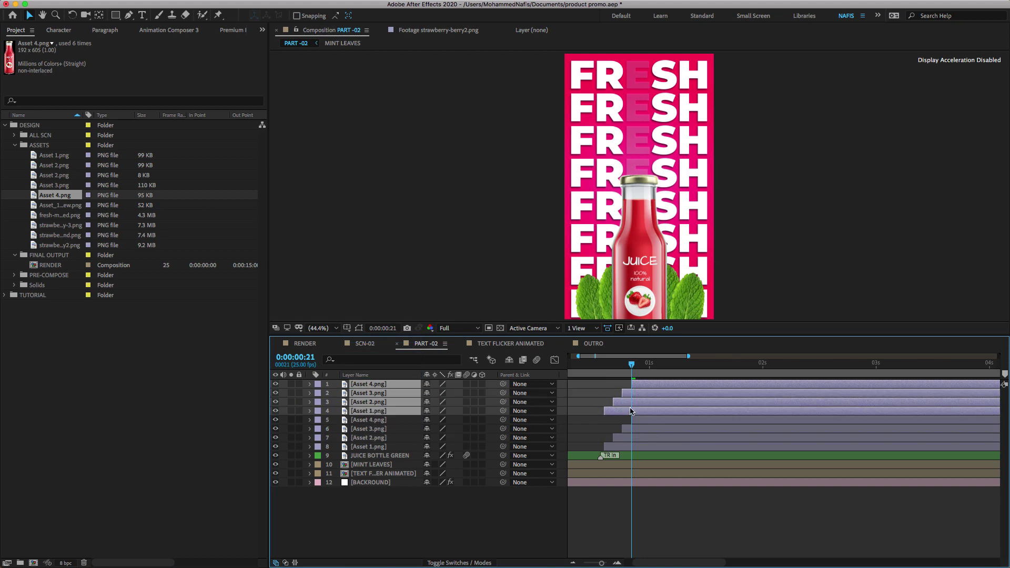
- Shift the four copied Asset layers to start together as a staggered set at 0:00:00:23 and save the project
key(Page_Down)
key(Page_Down)
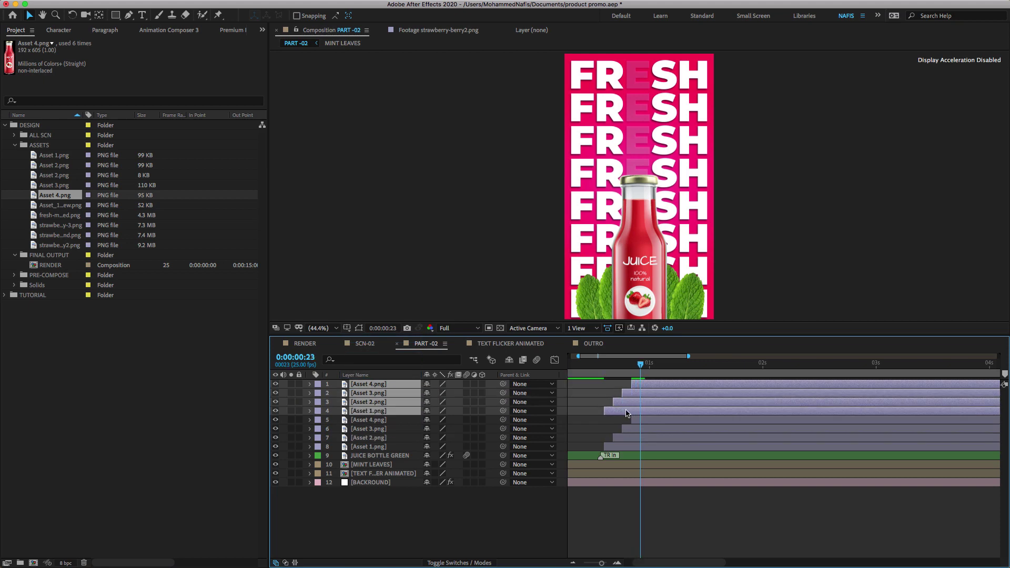
drag(632, 413, 655, 414)
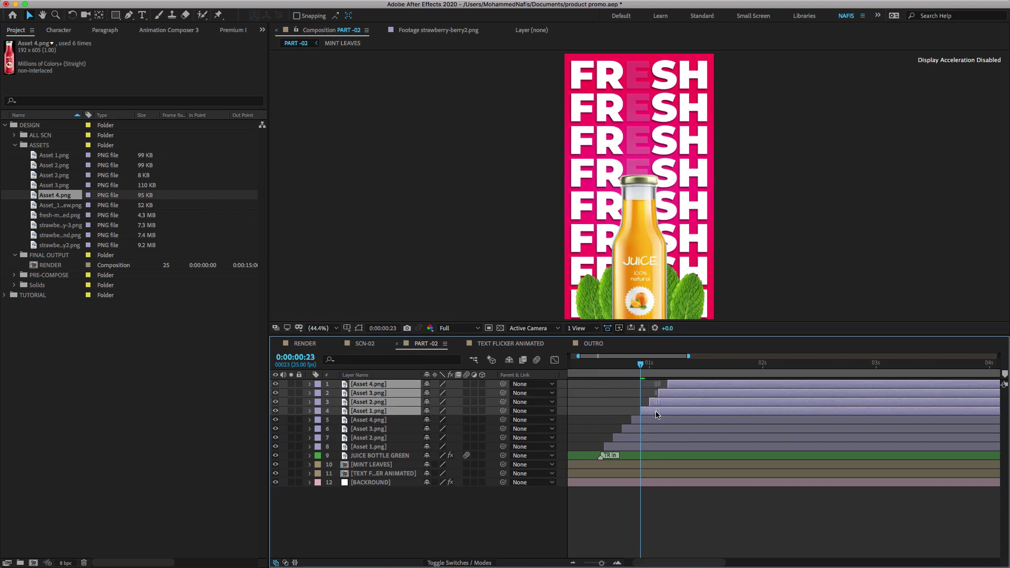
key(super+s)
- Duplicate the four selected Asset layers again and place the copies together above the others, with the staggered set starting at 0:00:01:06
key(super+d)
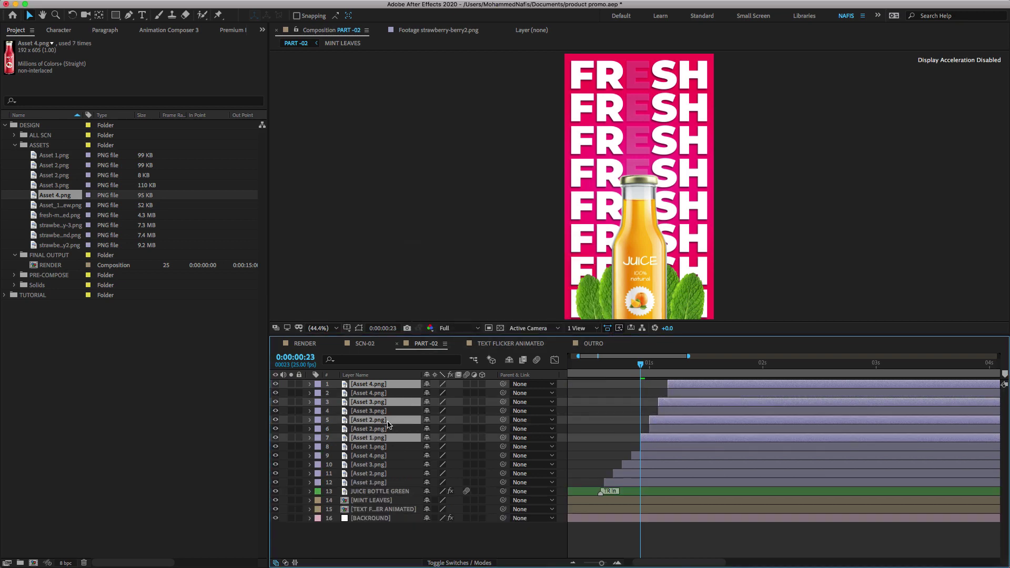
drag(388, 441, 388, 394)
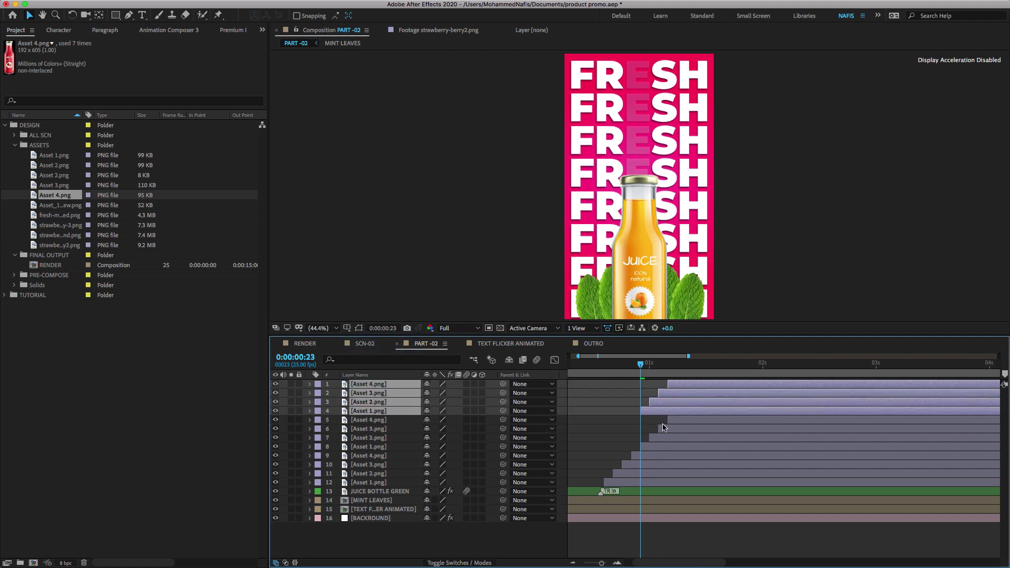
key(Page_Down)
key(Page_Down)
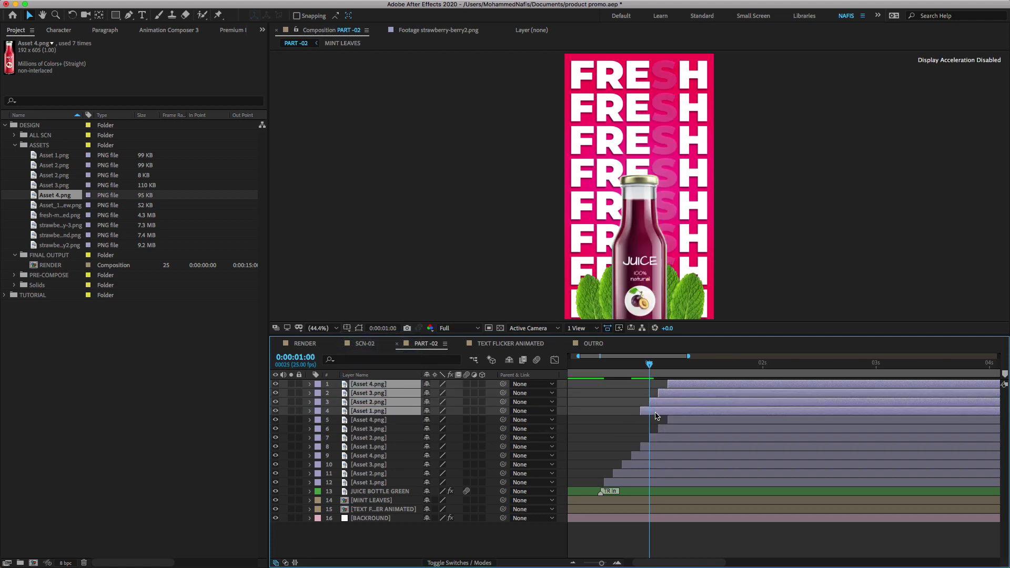
drag(656, 415, 690, 416)
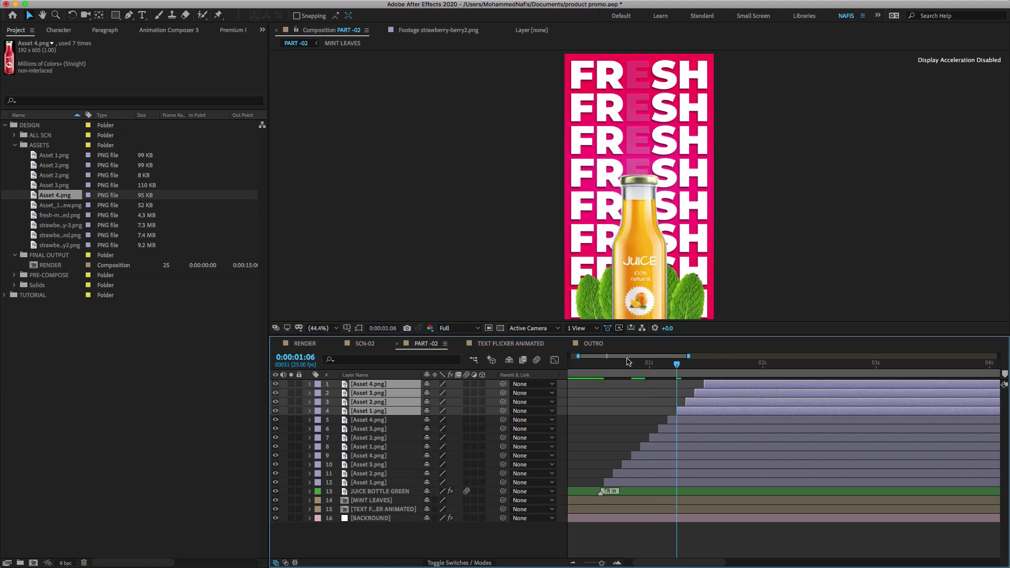
- Preview the bottle strobe from near the start of the composition
drag(613, 242, 374, 229)
drag(598, 364, 581, 371)
click(581, 373)
key(space)
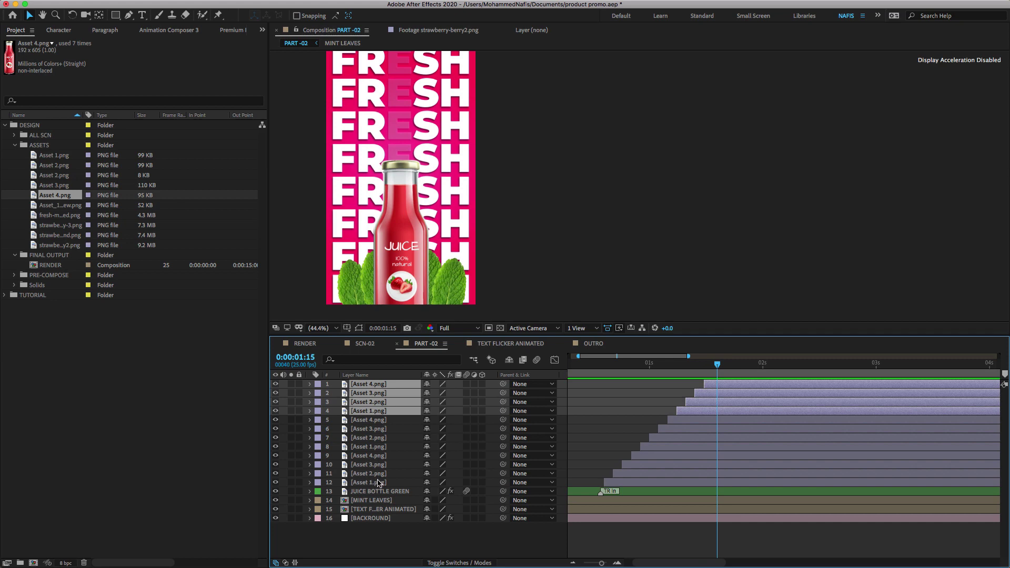
- Pre-compose all twelve Asset layers and JUICE BOTTLE GREEN as JUICE BOTTLE ANIMATED, moving all attributes into the new composition
shift+click(380, 493)
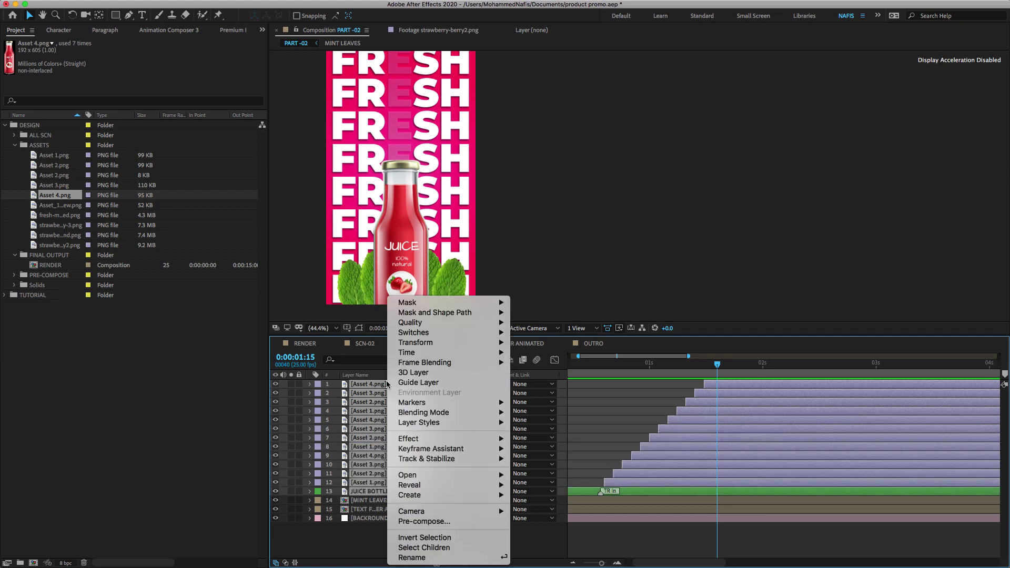
click(434, 521)
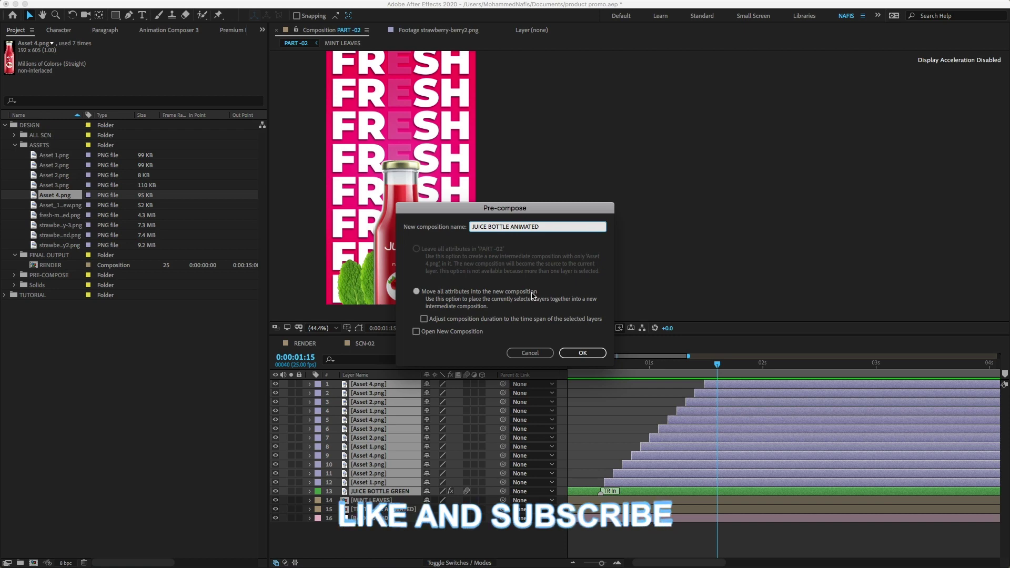
click(582, 353)
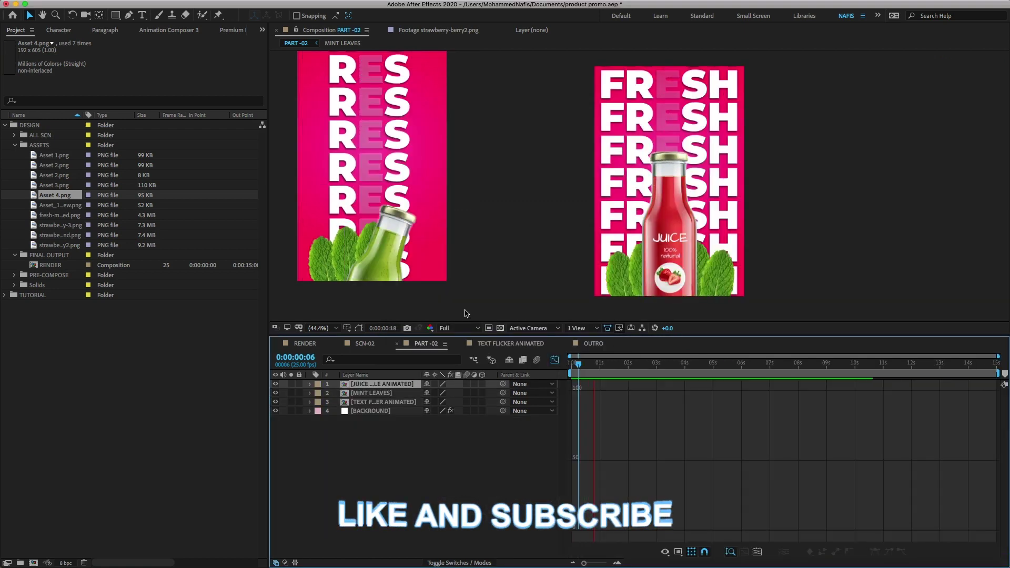
- Return the timeline from the graph editor to layer bars and, playing from the start, end the work area shortly before 2 seconds
click(555, 360)
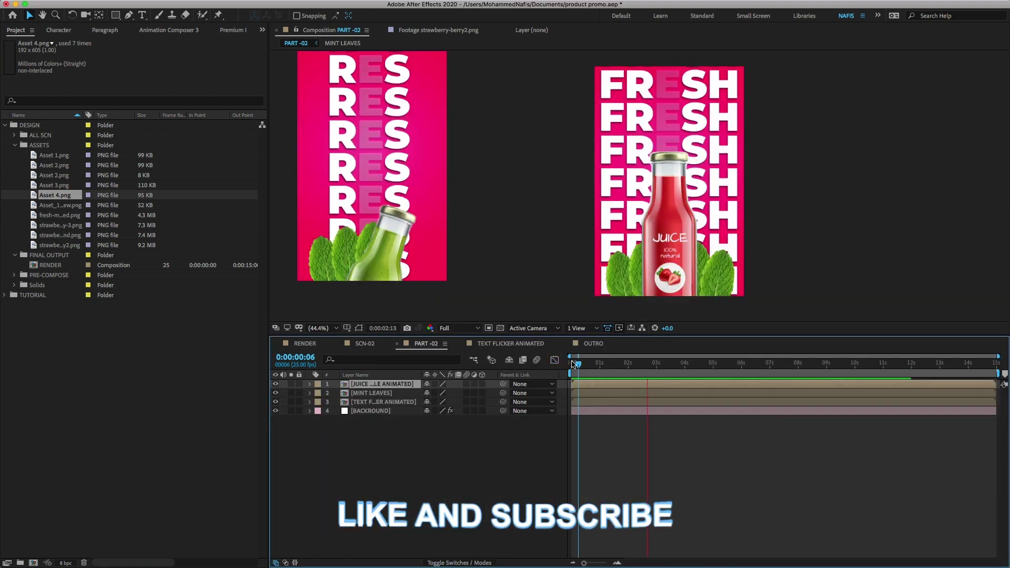
click(571, 365)
key(space)
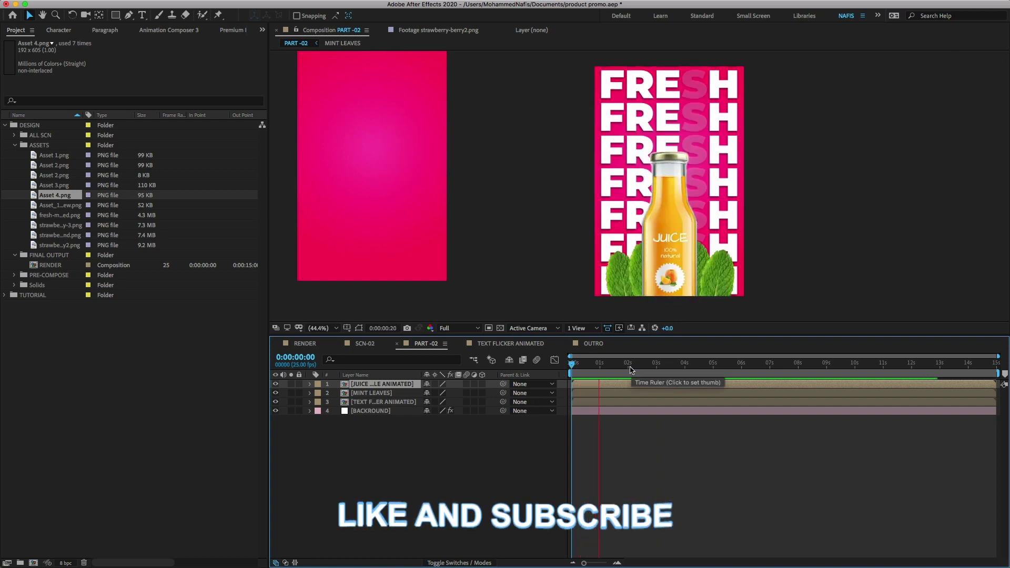
key(n)
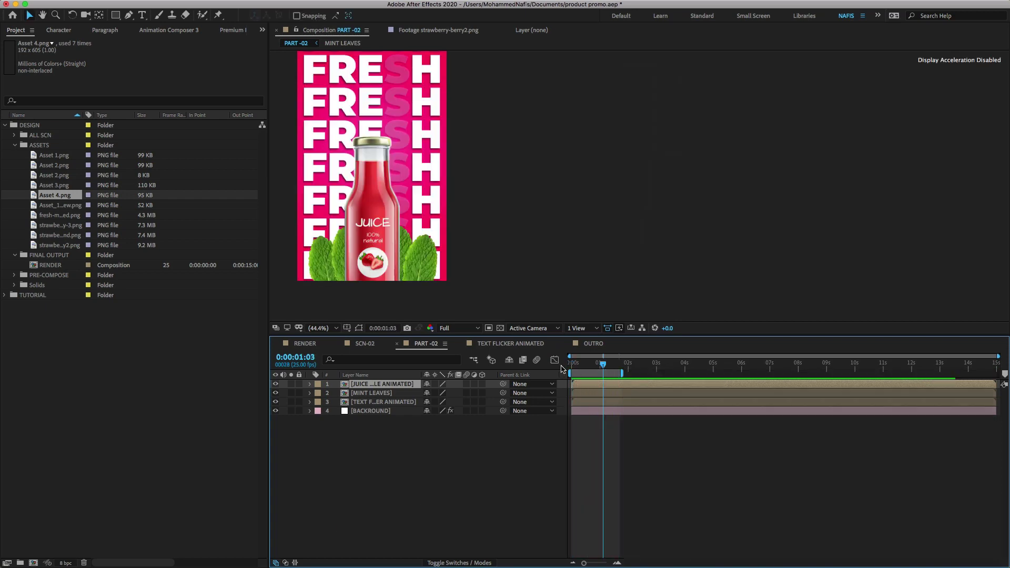